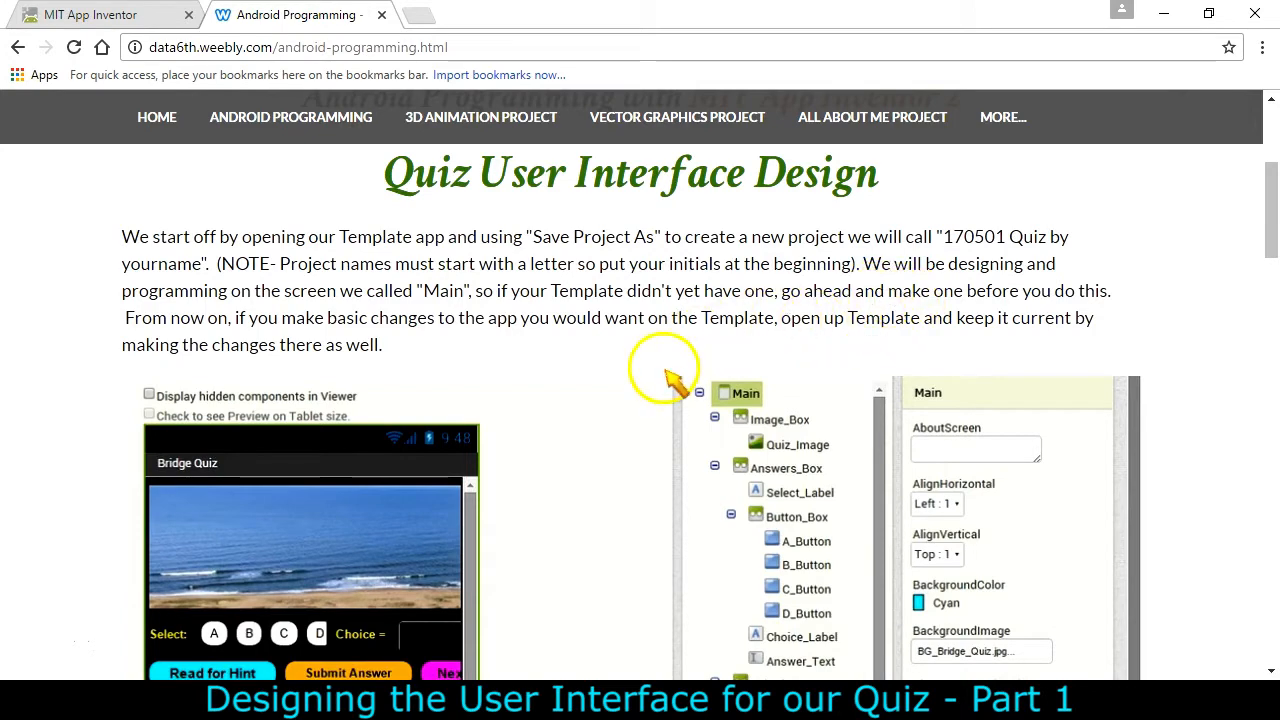
# - Switch to MIT App Inventor and save the Template project as a new project named mh170501_Quiz_App_ followed by the author's name
pyautogui.click(133, 18)
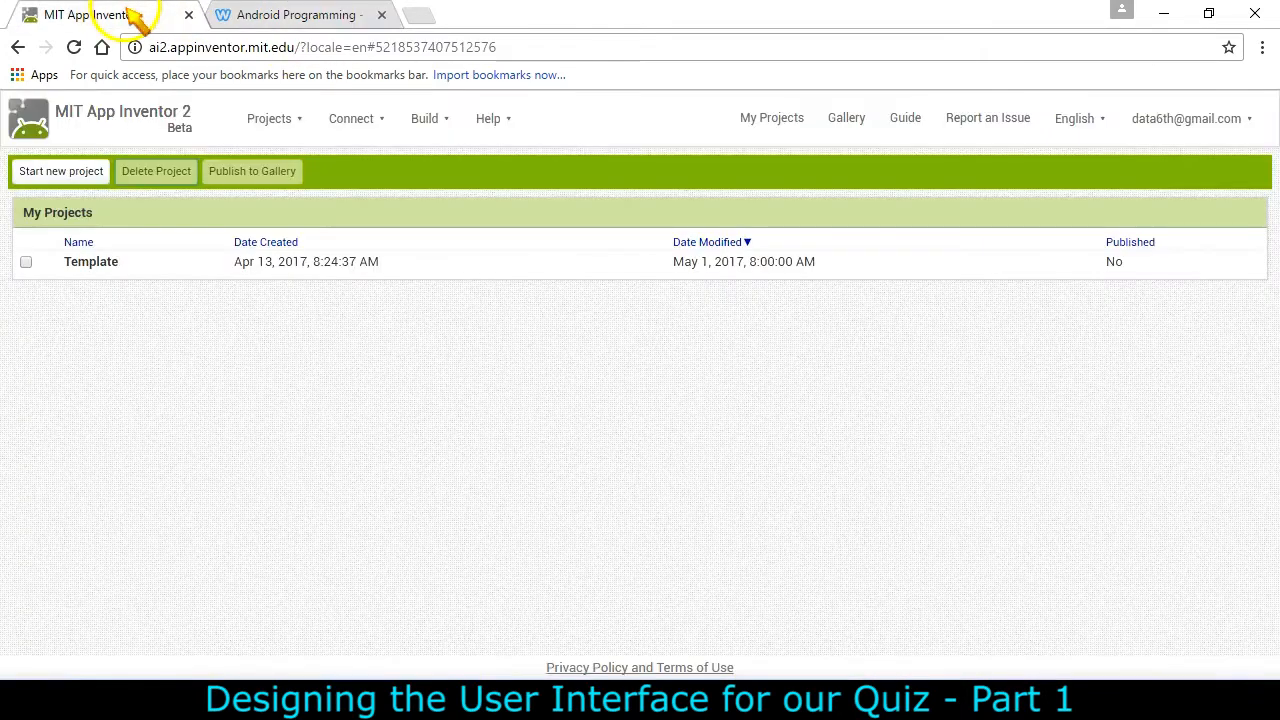
pyautogui.click(95, 263)
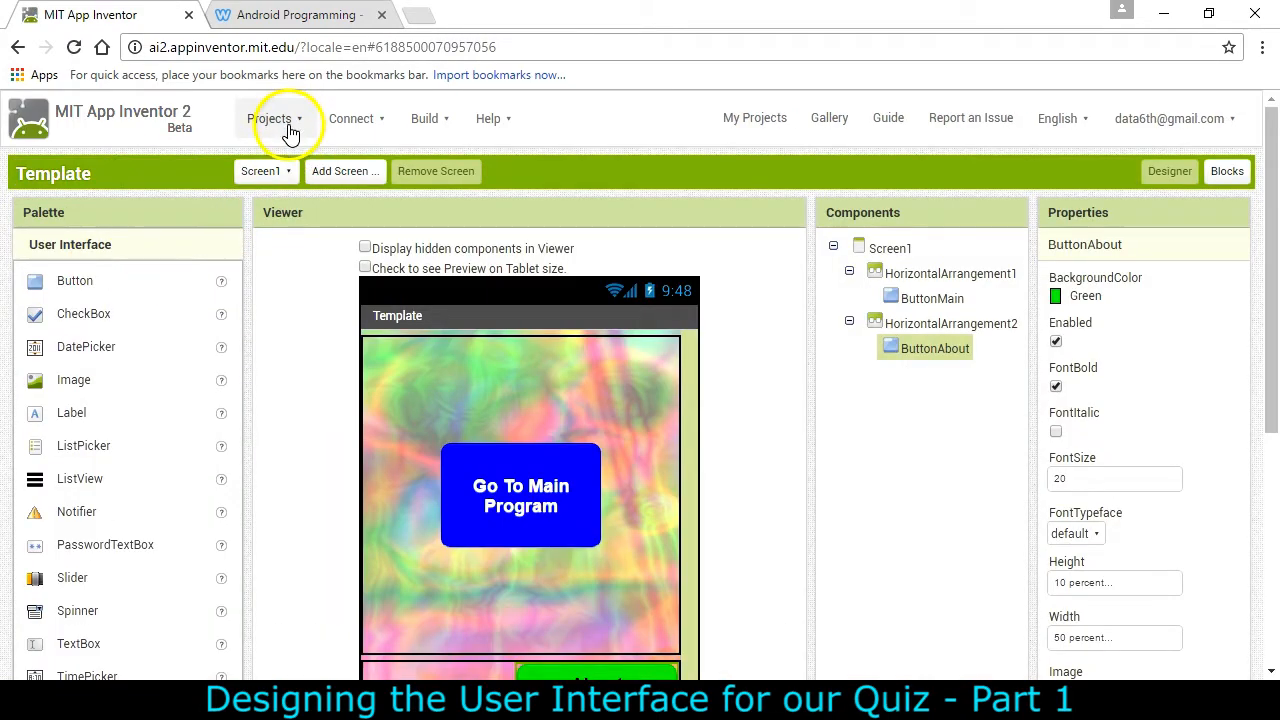
pyautogui.click(288, 128)
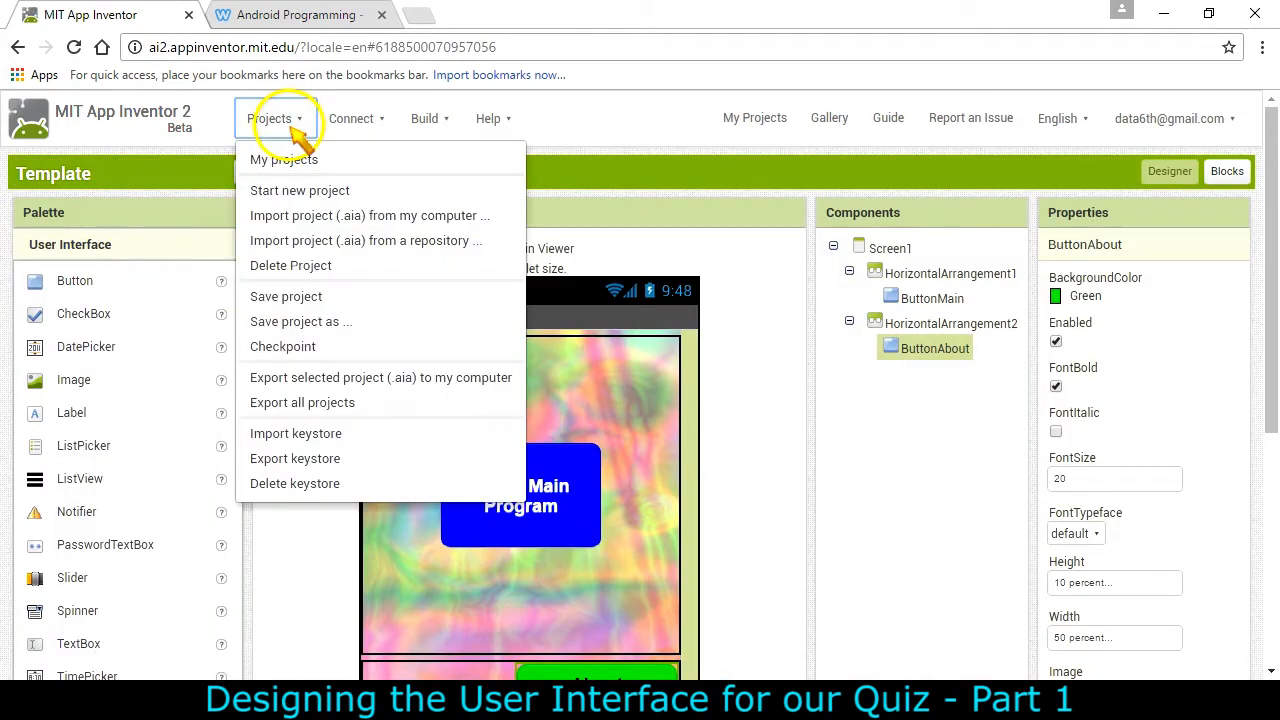
pyautogui.click(343, 323)
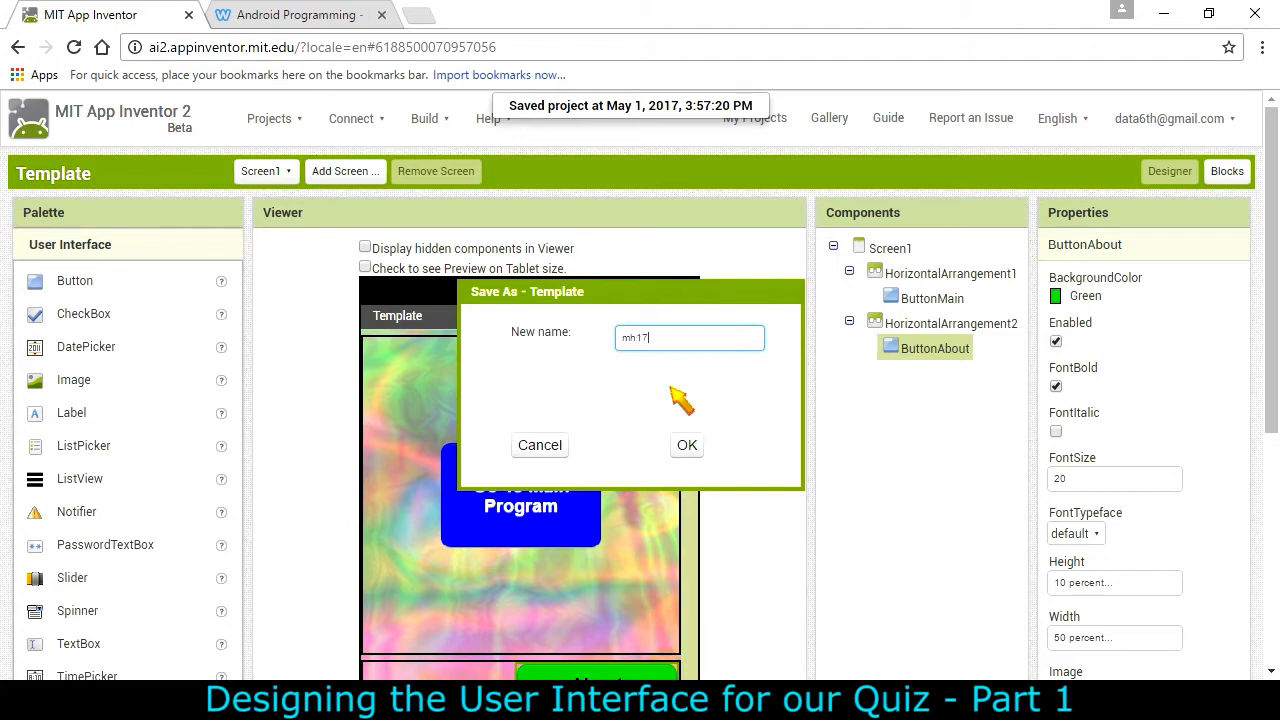
pyautogui.write('mh170501')
pyautogui.click(687, 447)
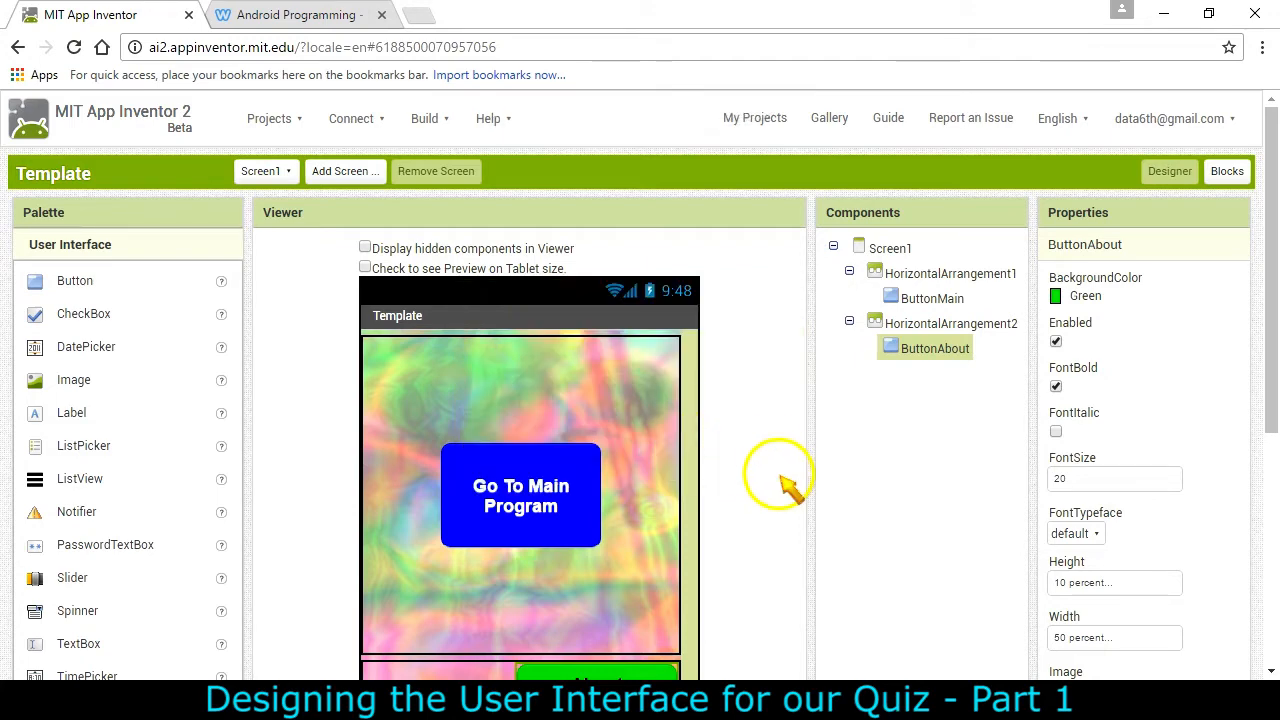
# - Open the new mh170501 quiz project from the project list and show its Main screen in the designer
pyautogui.click(280, 118)
pyautogui.click(275, 161)
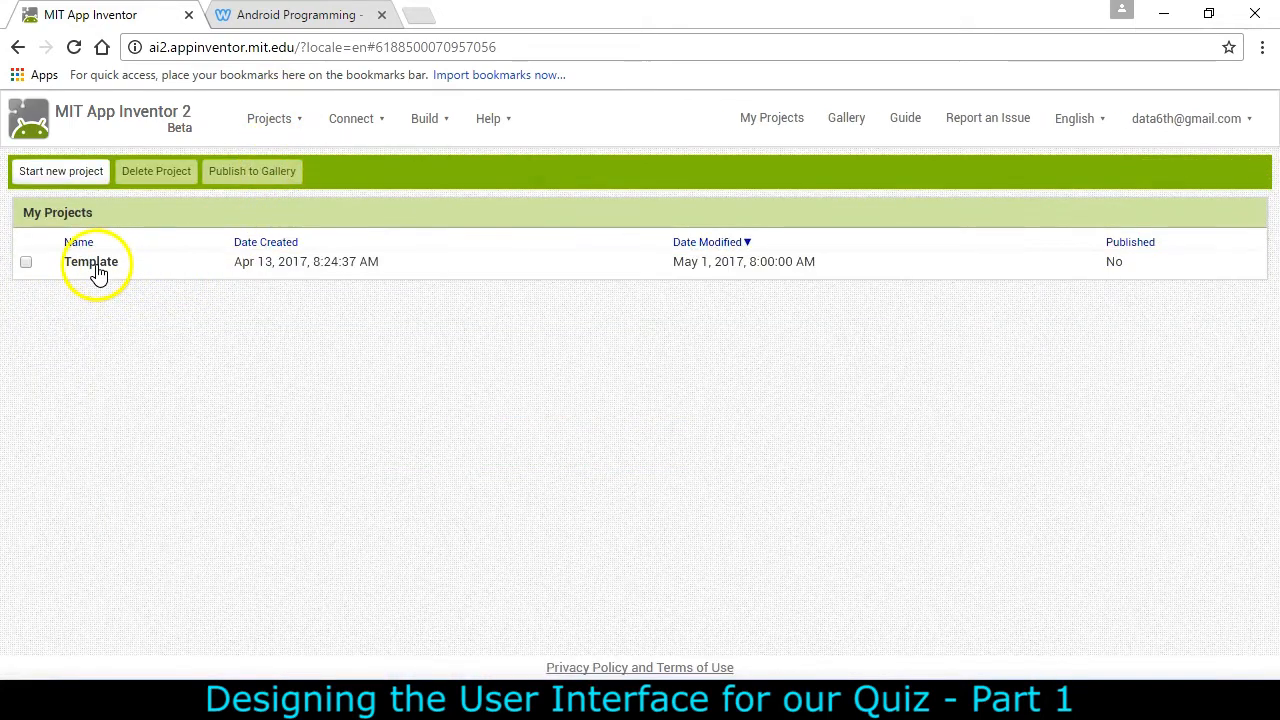
pyautogui.click(294, 124)
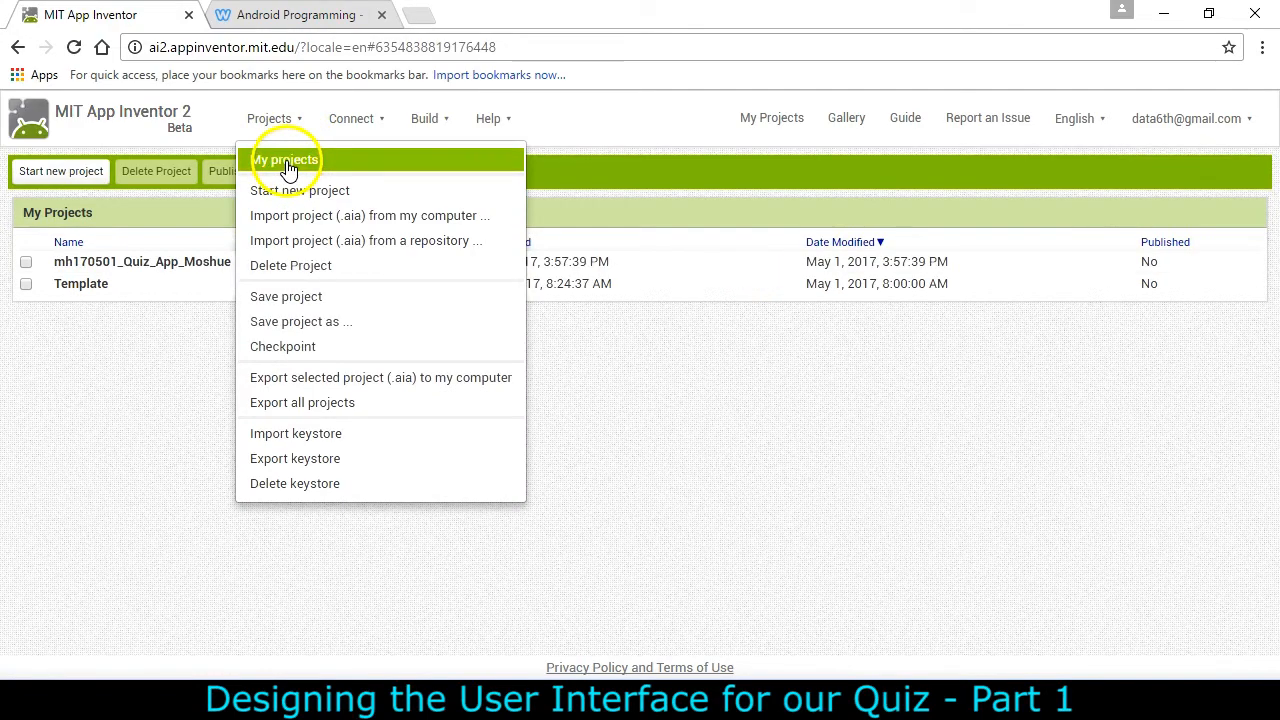
pyautogui.click(140, 263)
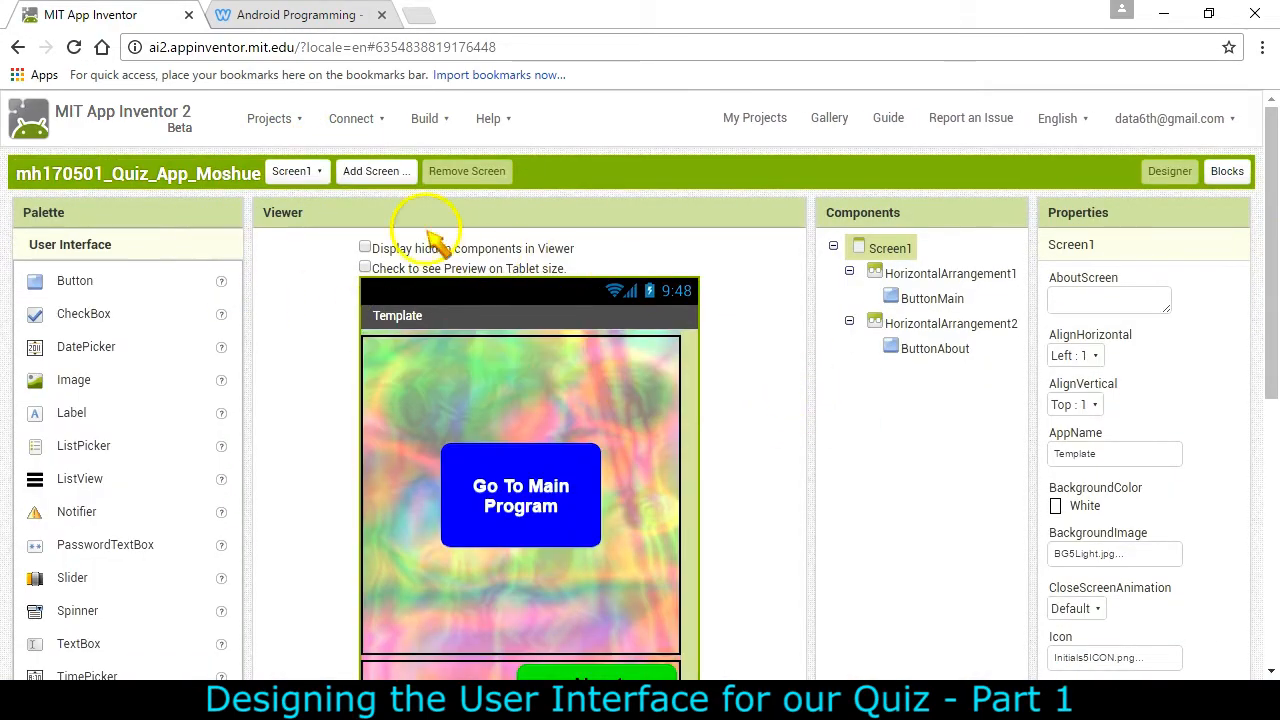
pyautogui.click(307, 174)
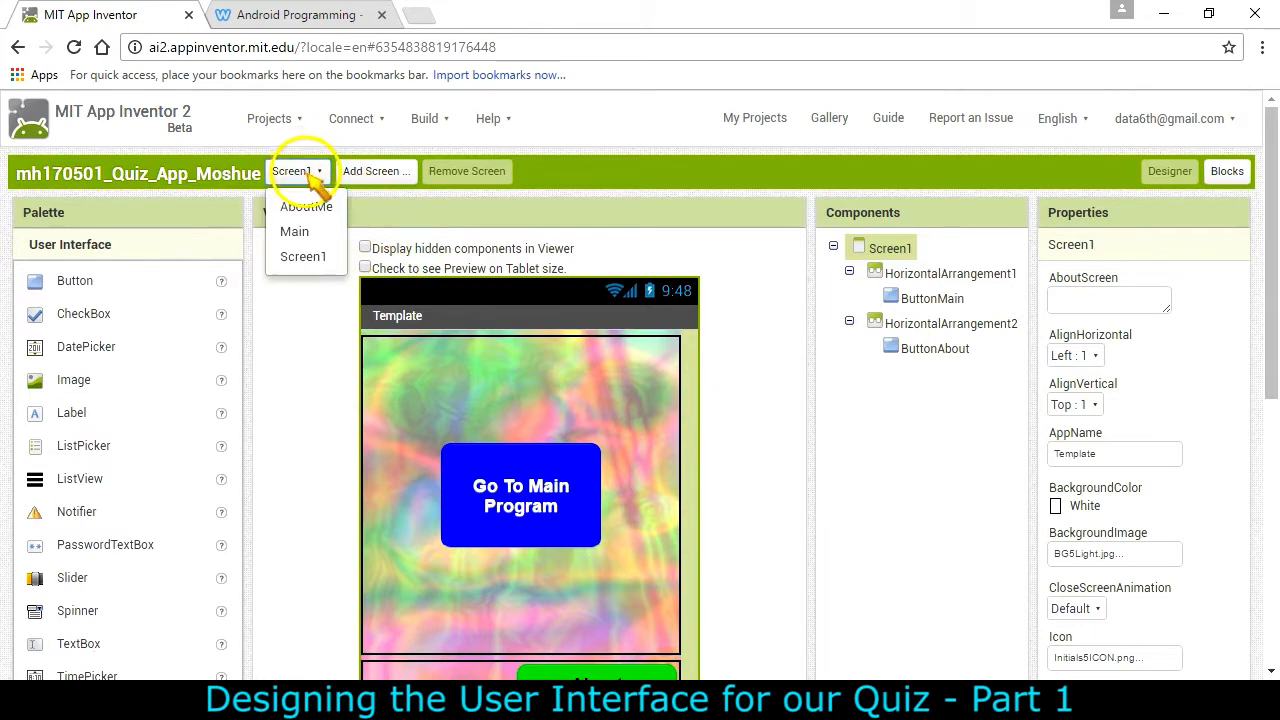
pyautogui.click(295, 232)
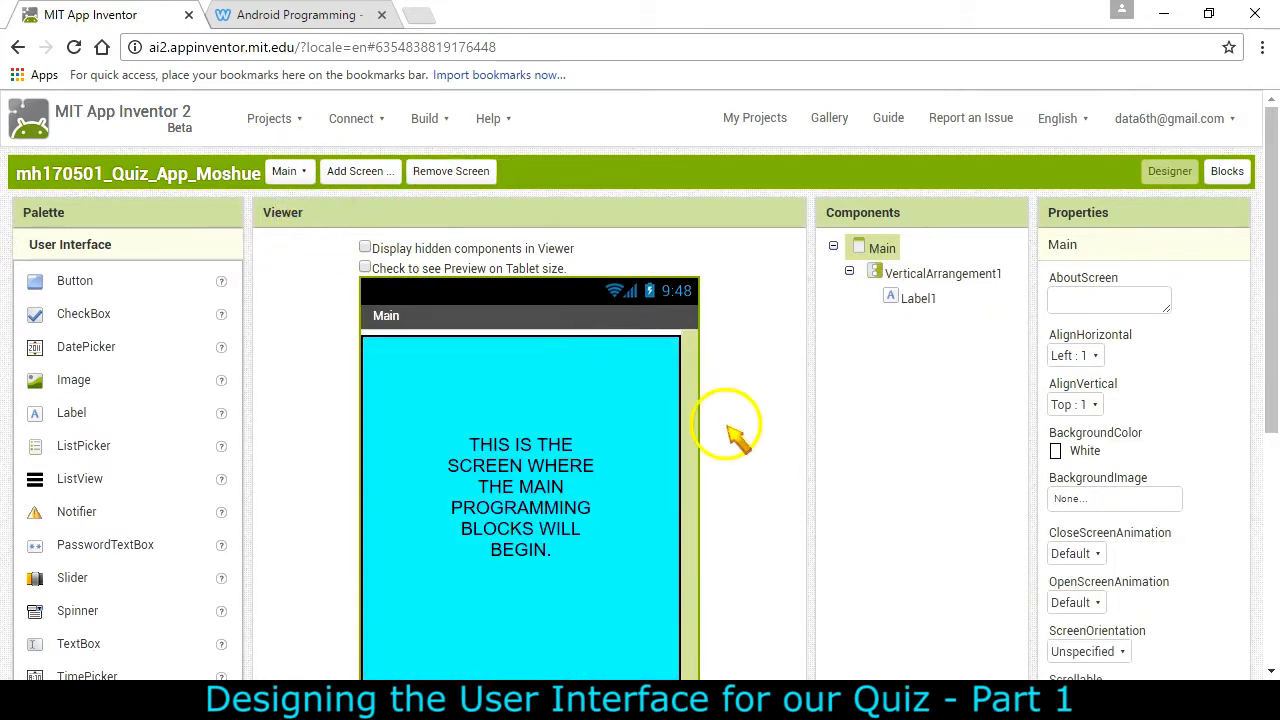
# - Delete VerticalArrangement1 with its label from the Main screen
pyautogui.click(915, 276)
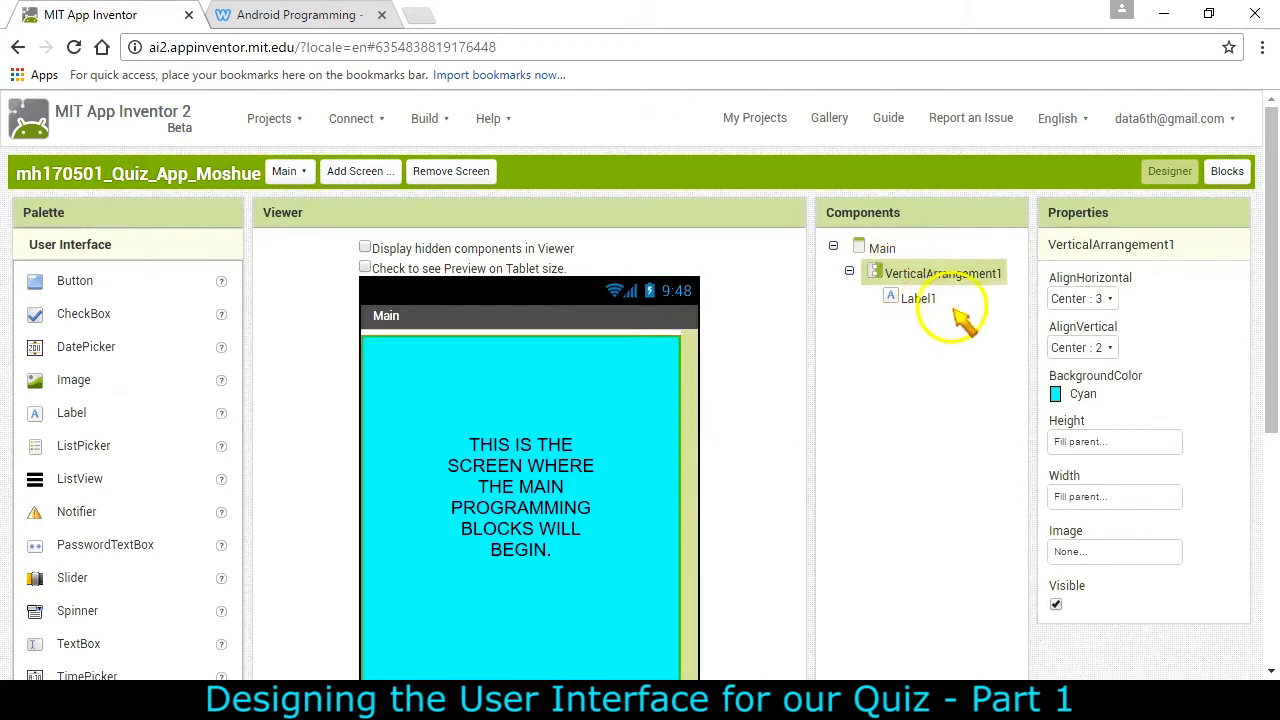
pyautogui.scroll(-3, 940, 520)
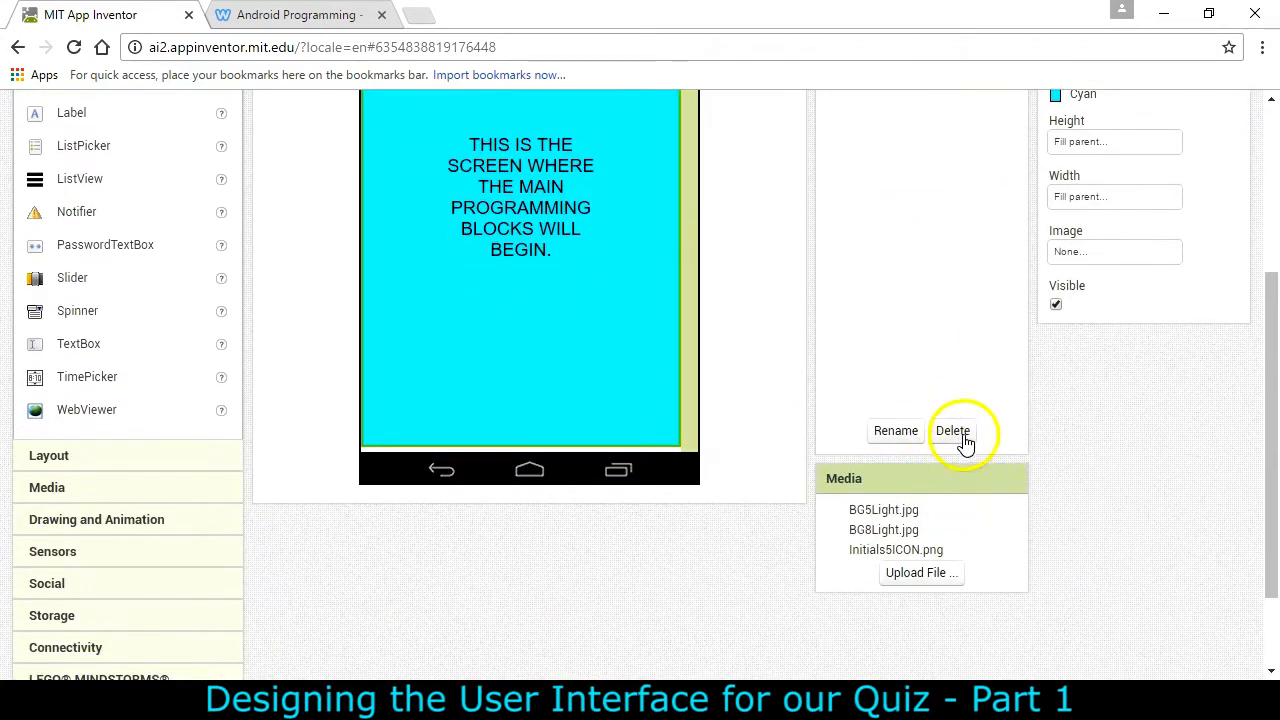
pyautogui.click(955, 432)
pyautogui.click(721, 207)
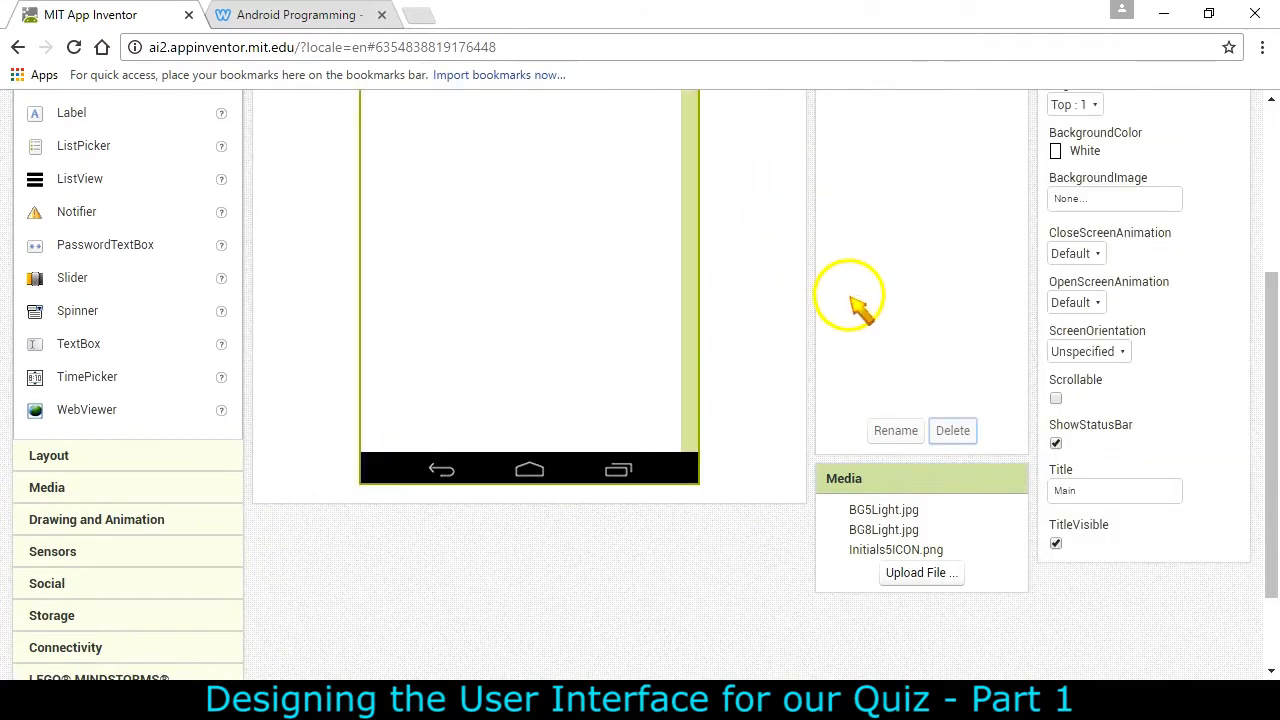
pyautogui.scroll(2, 849, 294)
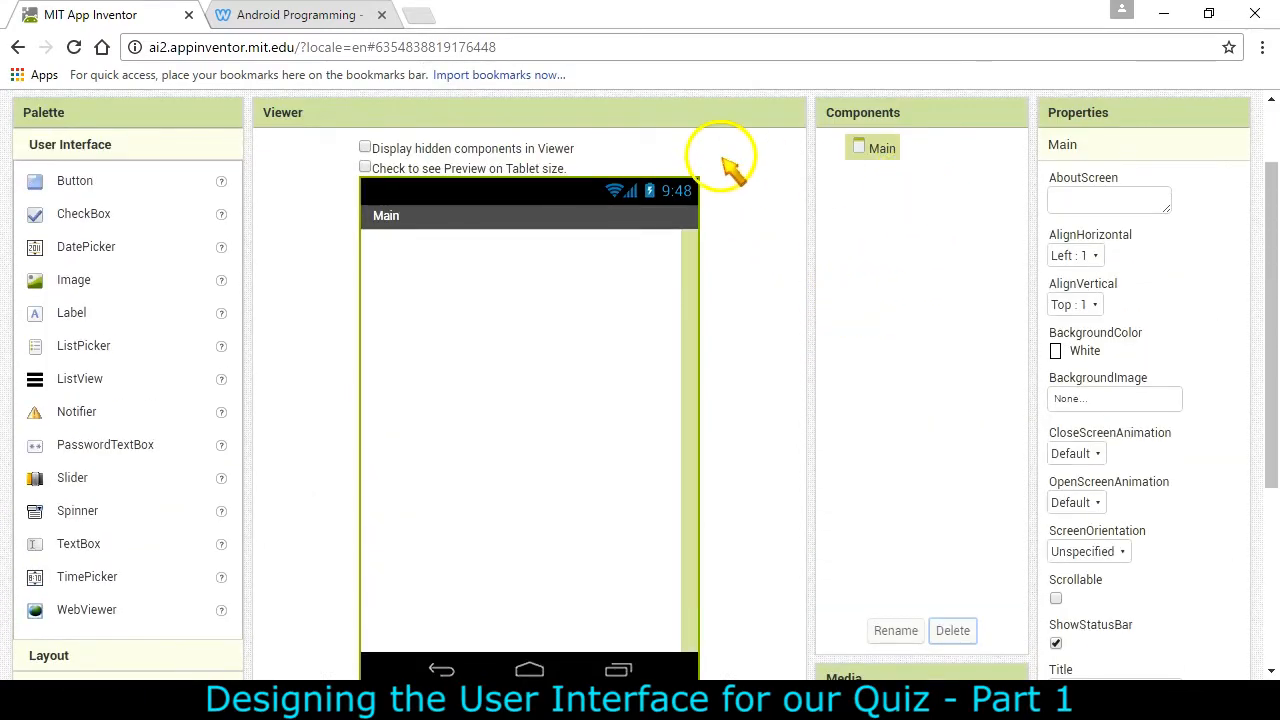
# - Switch to the Android Programming web page and review the quiz layout pictures and the list of component names
pyautogui.click(290, 14)
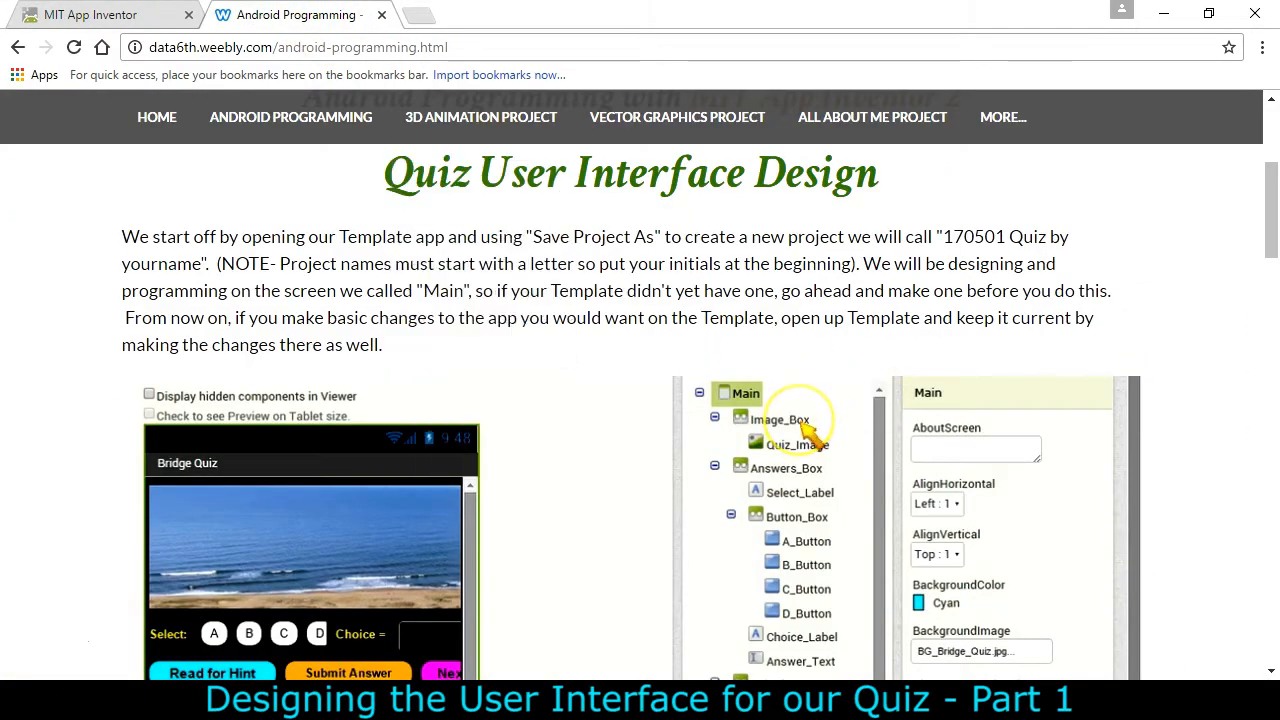
pyautogui.moveTo(1268, 214); pyautogui.dragTo(1271, 527)
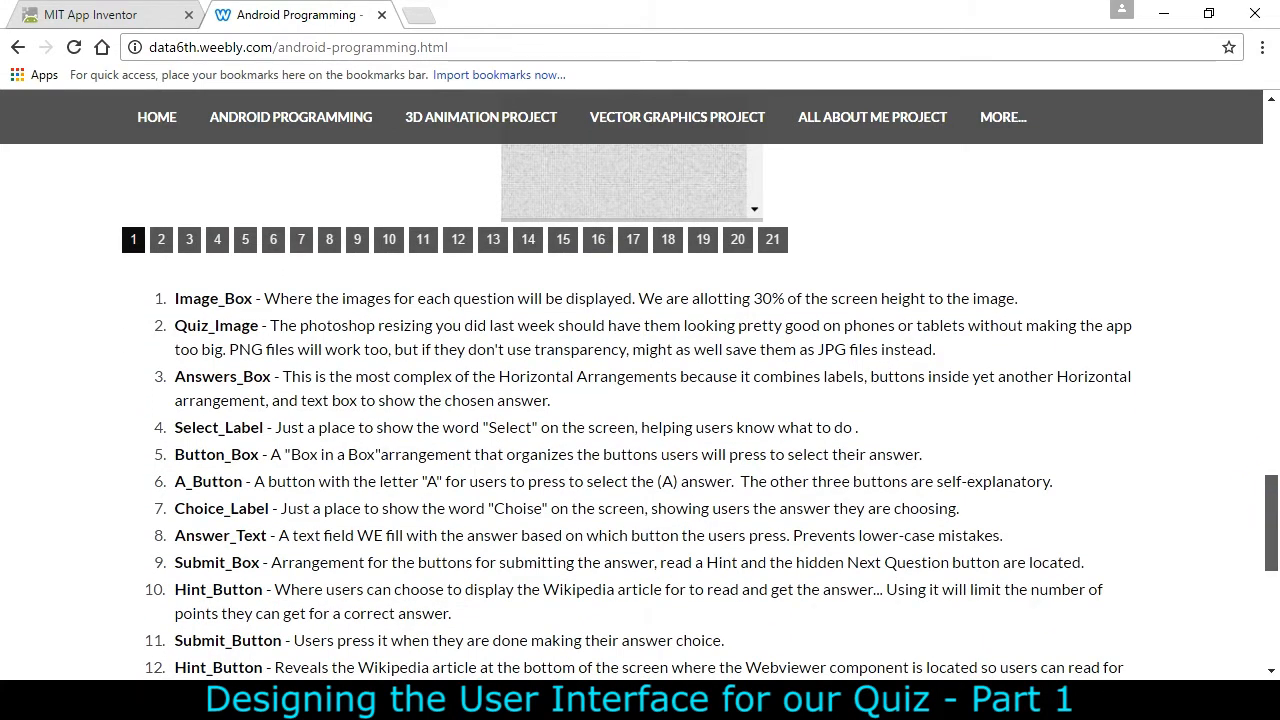
pyautogui.moveTo(1271, 525); pyautogui.dragTo(1271, 523)
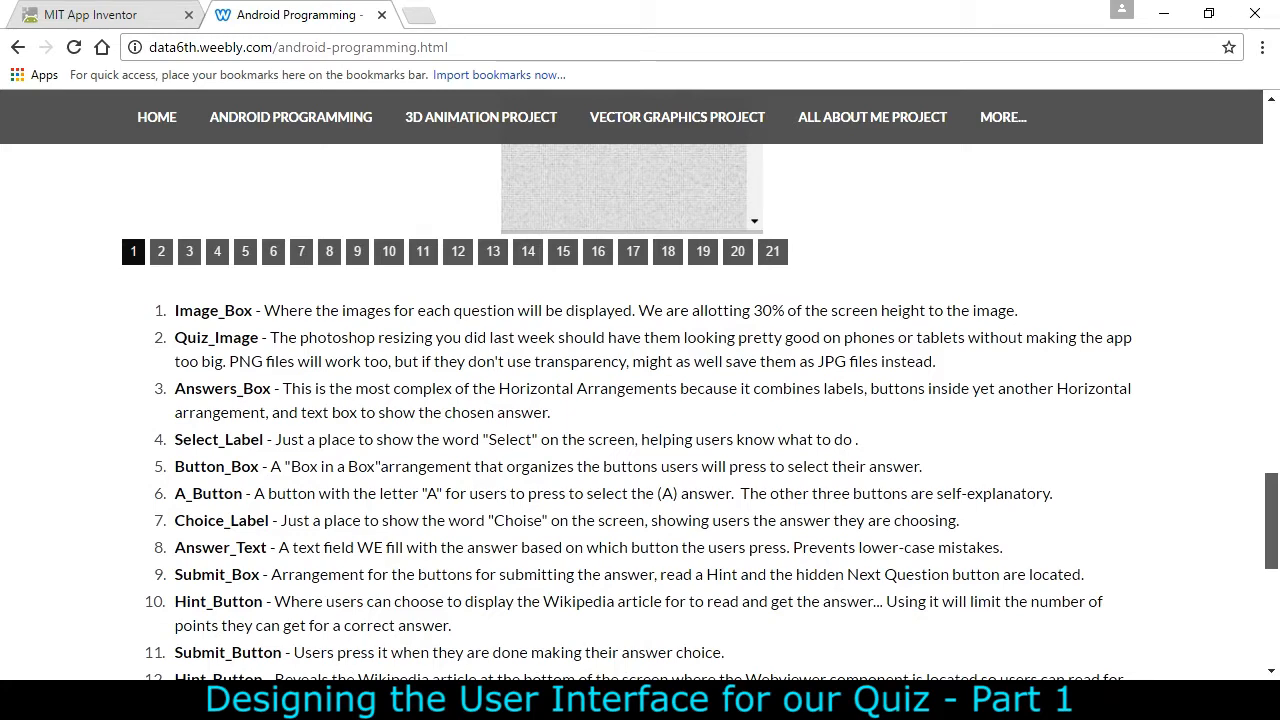
pyautogui.moveTo(1271, 523); pyautogui.dragTo(1275, 308)
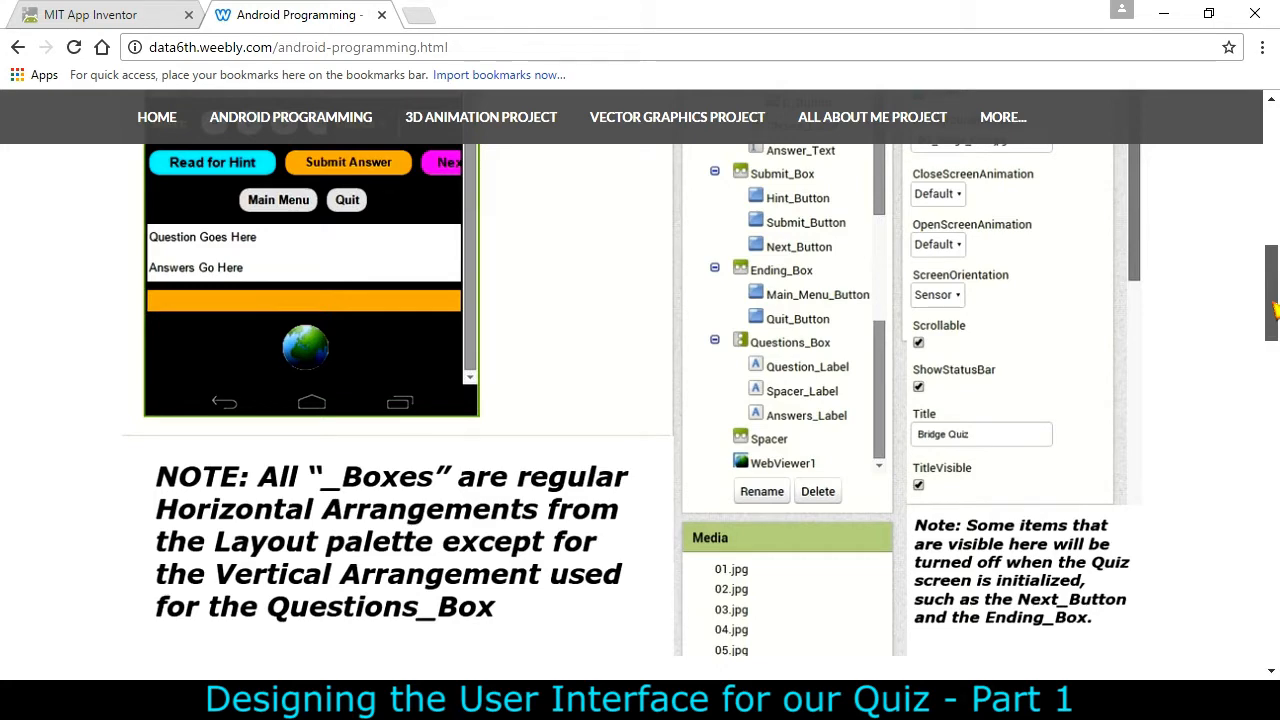
pyautogui.moveTo(1275, 310); pyautogui.dragTo(1275, 310)
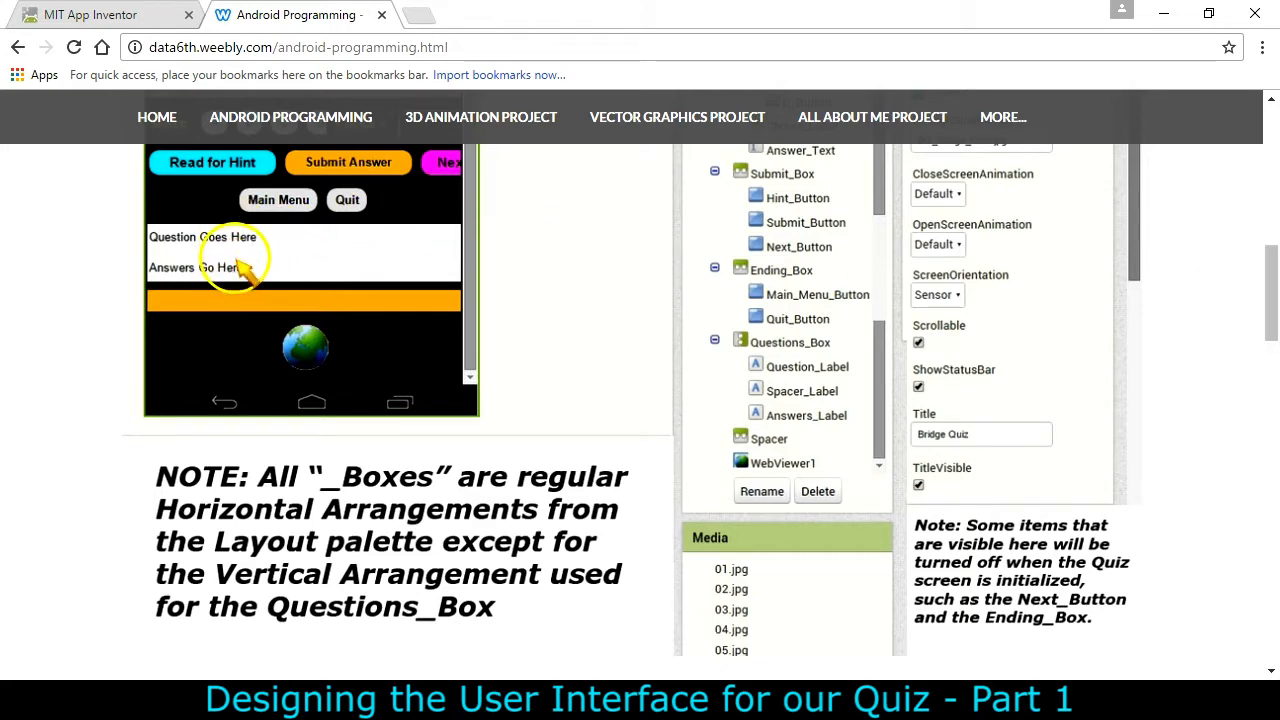
pyautogui.moveTo(1271, 323); pyautogui.dragTo(1272, 204)
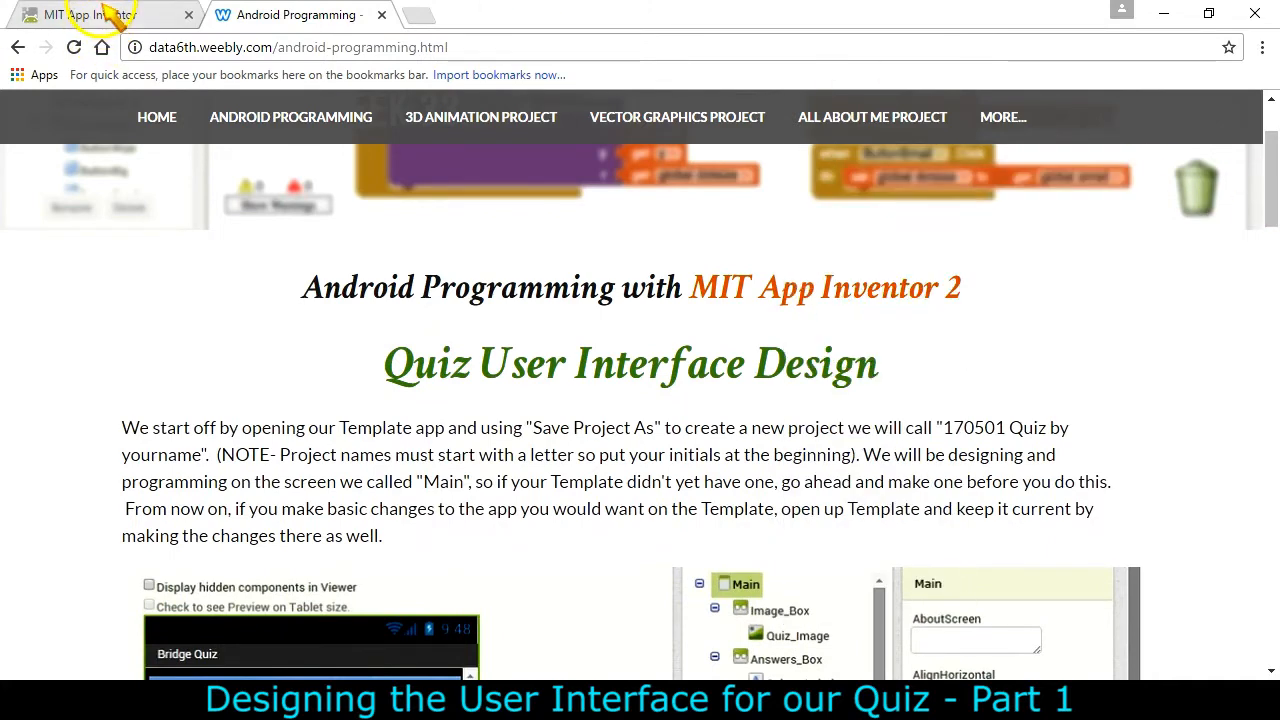
# - Return to MIT App Inventor and add a HorizontalArrangement to the empty Main screen
pyautogui.click(90, 14)
pyautogui.scroll(-2, 95, 526)
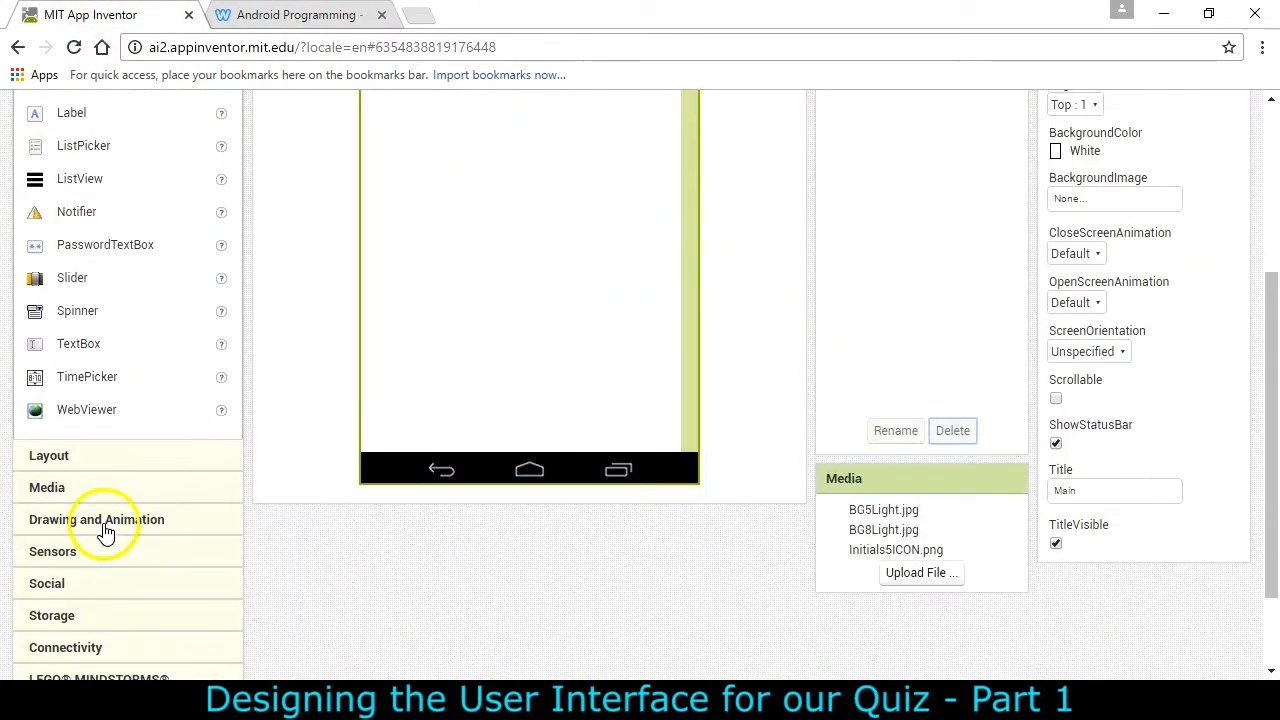
pyautogui.click(71, 455)
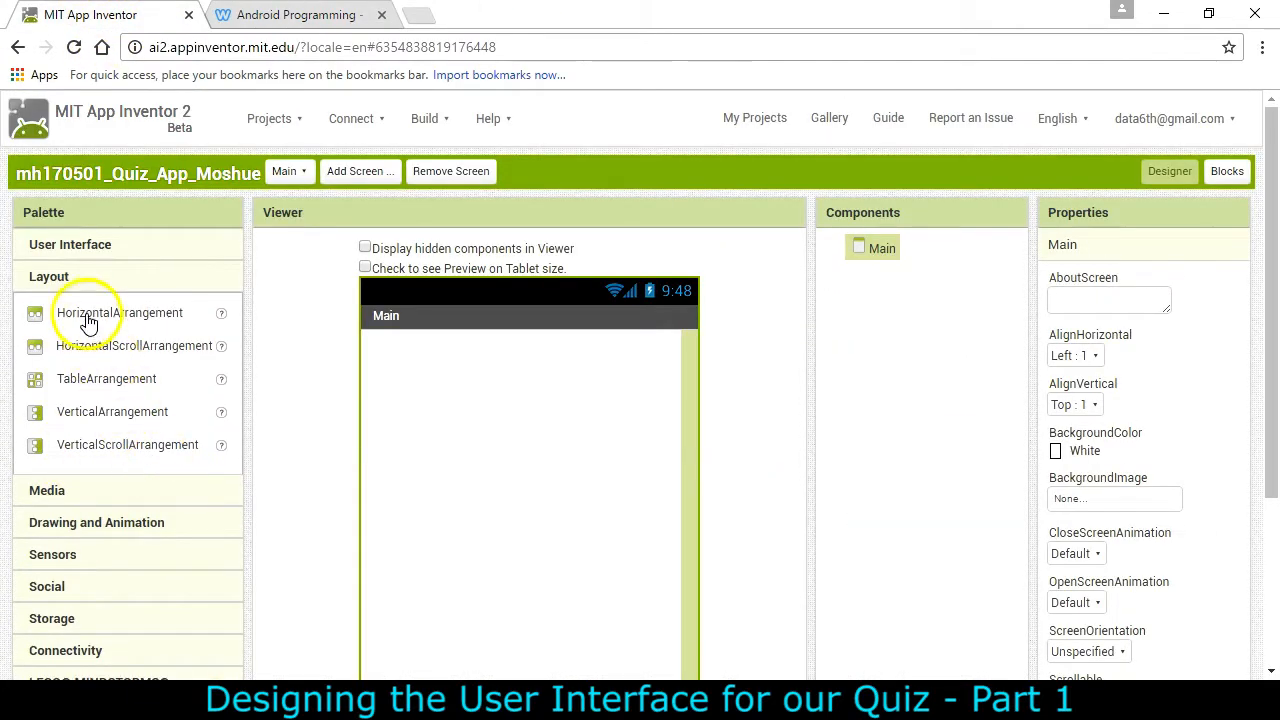
pyautogui.moveTo(74, 318); pyautogui.dragTo(512, 428)
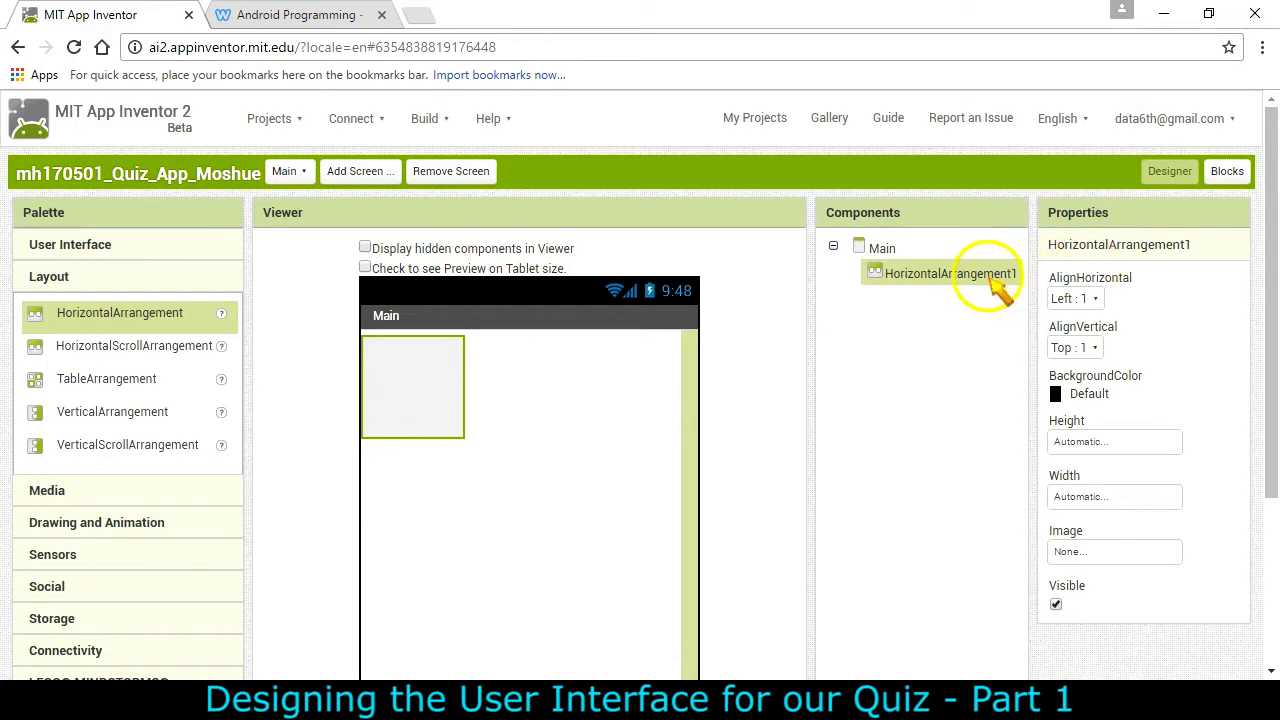
# - Rename the new horizontal arrangement to Image_Box, copying the name from the component list on the Android Programming page
pyautogui.scroll(-3, 949, 509)
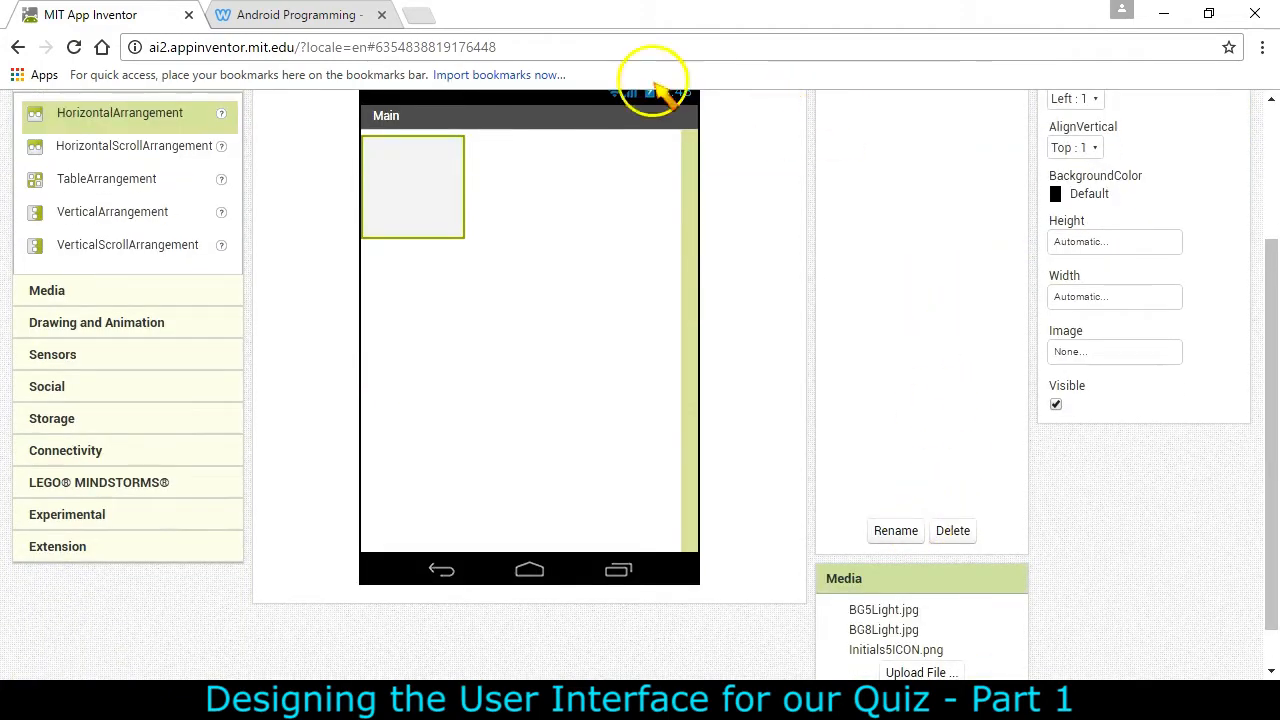
pyautogui.click(330, 14)
pyautogui.scroll(-10, 694, 429)
pyautogui.scroll(-10, 702, 440)
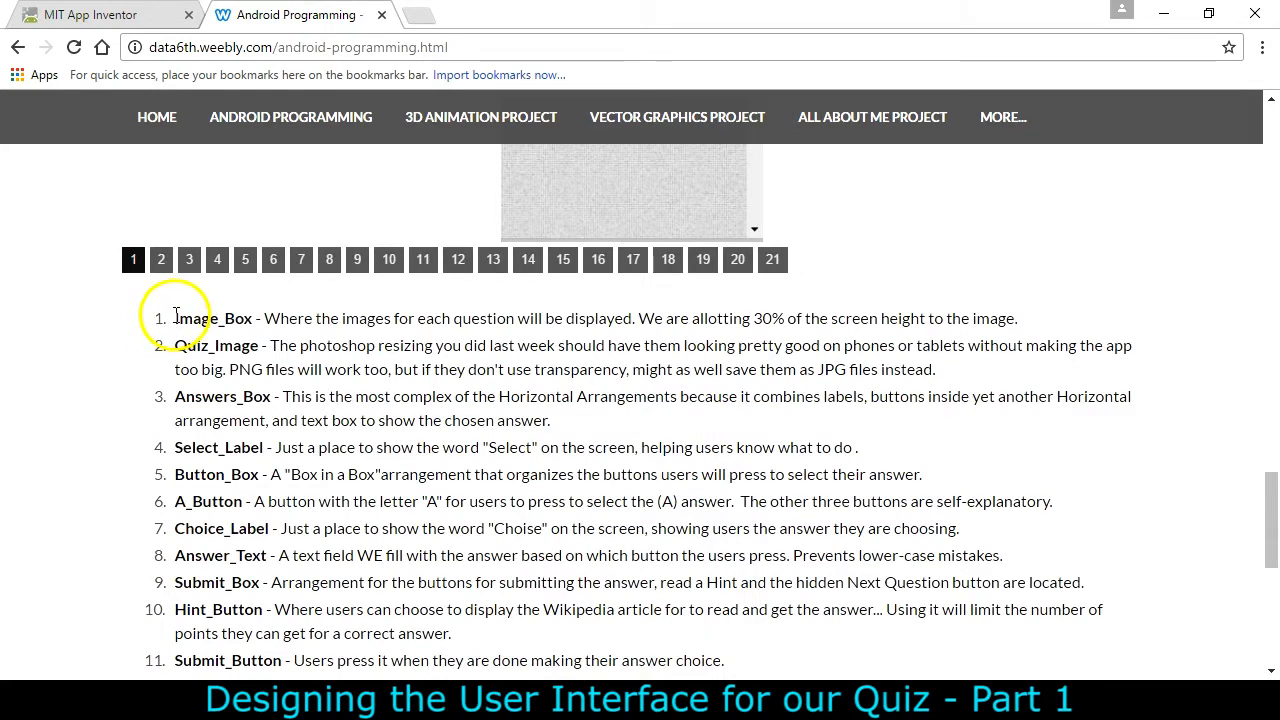
pyautogui.moveTo(176, 316); pyautogui.dragTo(243, 318)
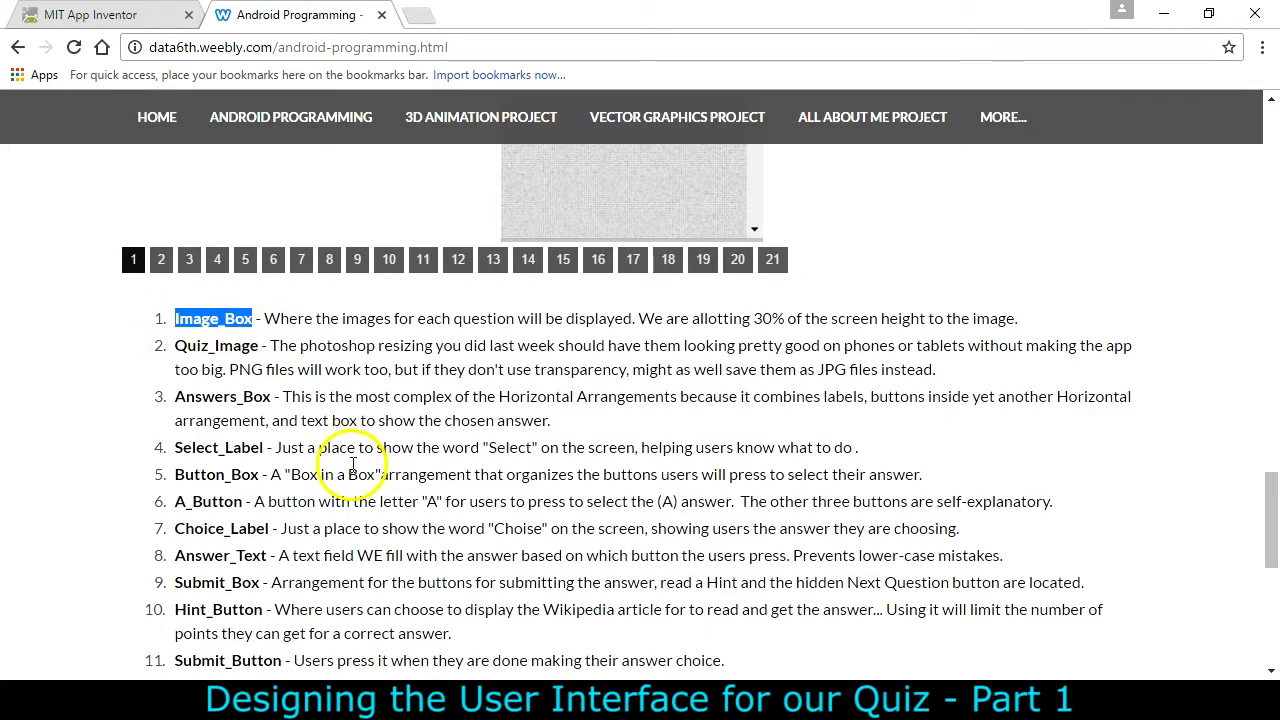
pyautogui.click(42, 14)
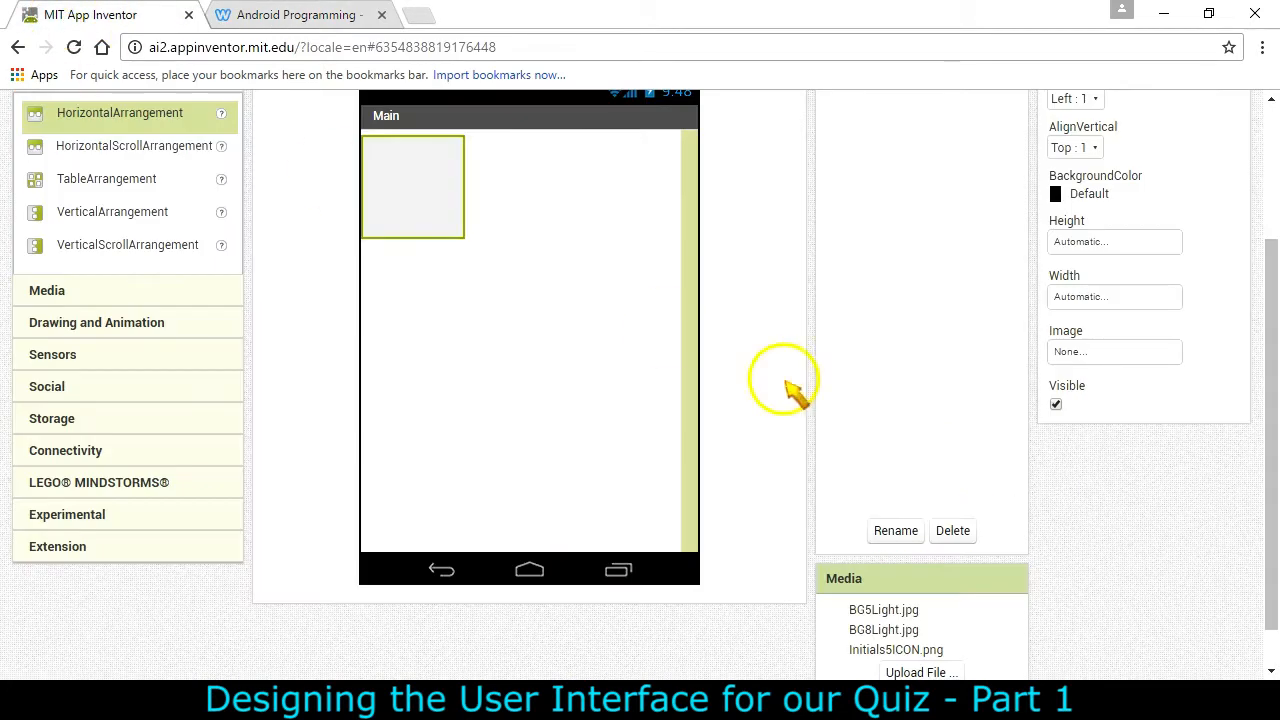
pyautogui.click(913, 538)
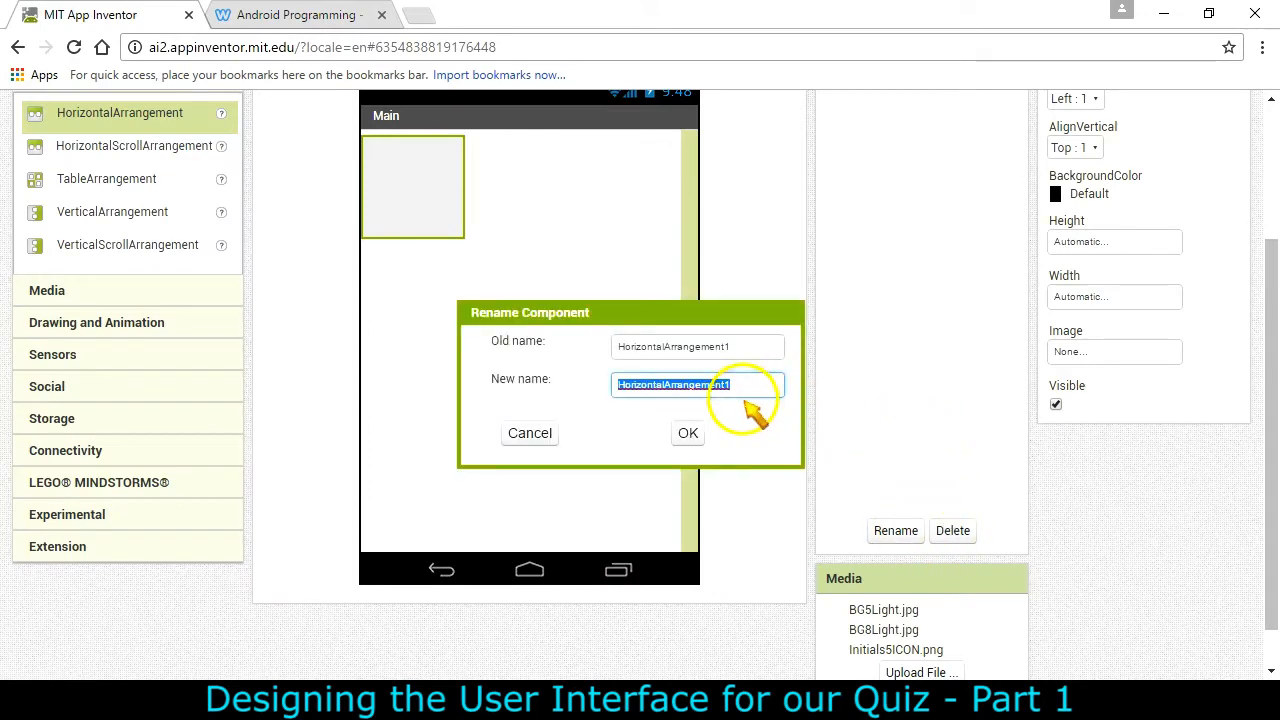
pyautogui.click(688, 433)
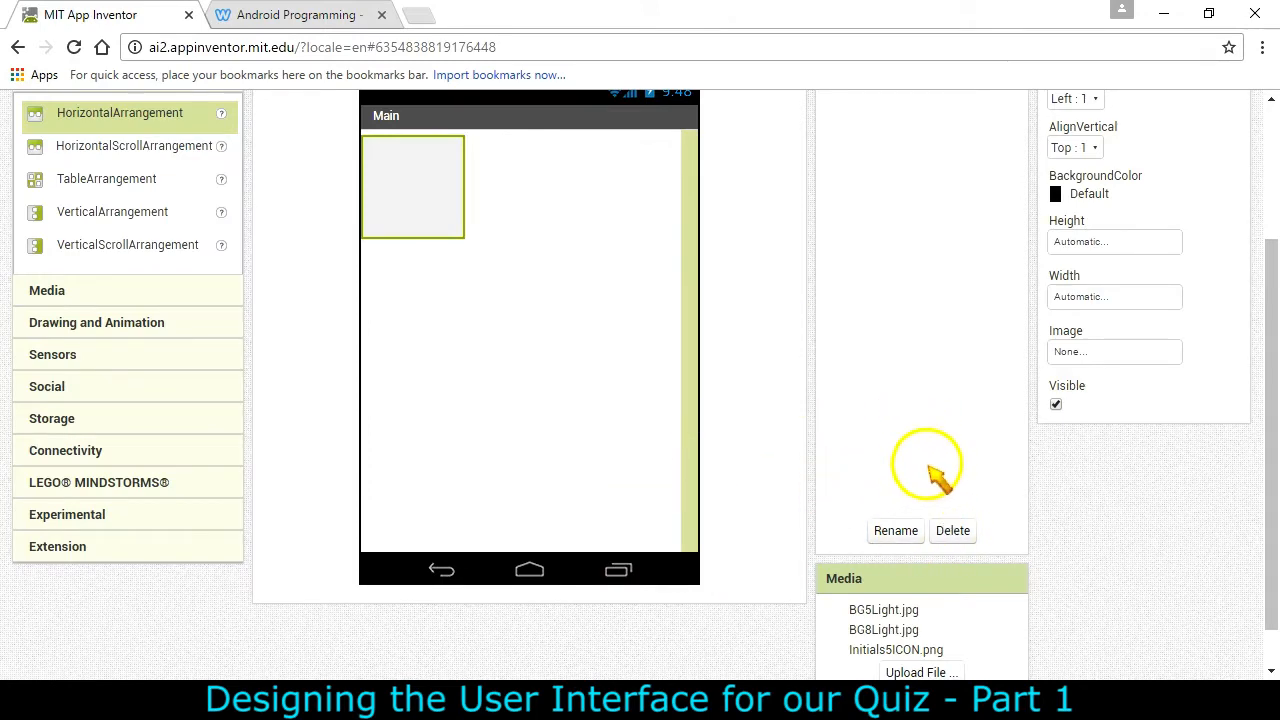
# - Set the horizontal alignment of Image_Box to Center : 3
pyautogui.moveTo(1268, 386); pyautogui.dragTo(1275, 343)
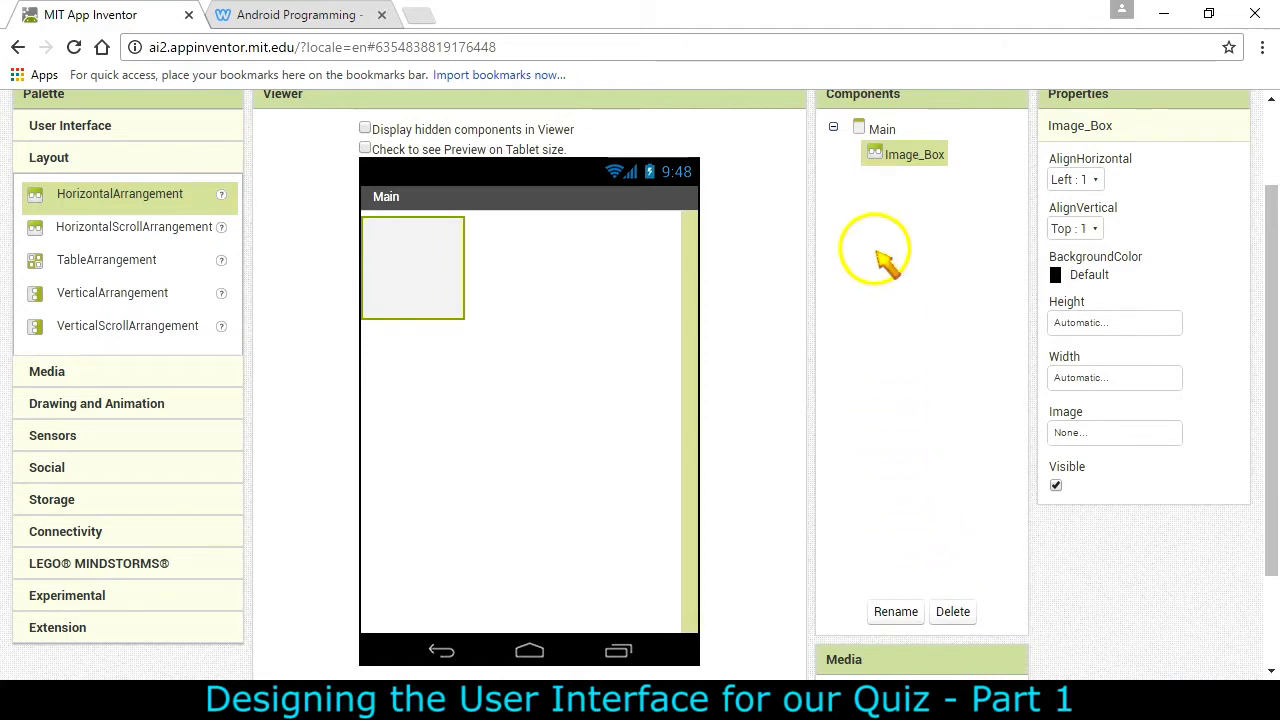
pyautogui.click(1097, 180)
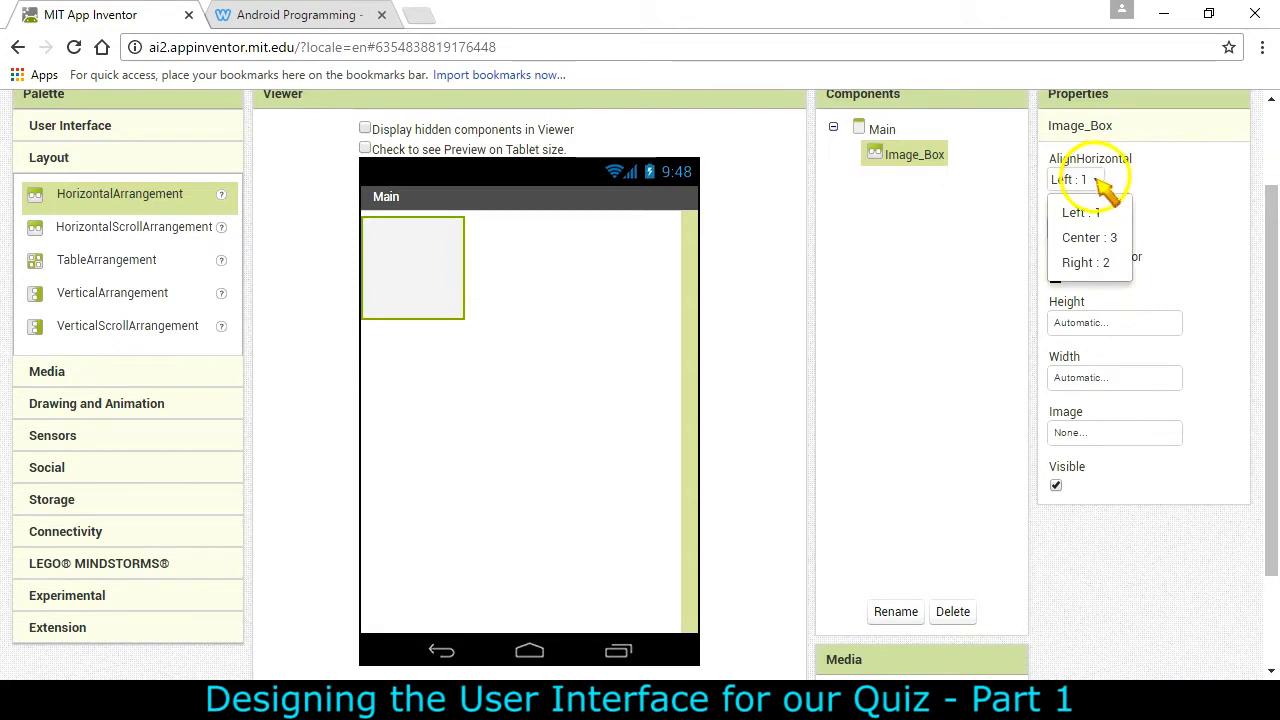
pyautogui.click(1086, 239)
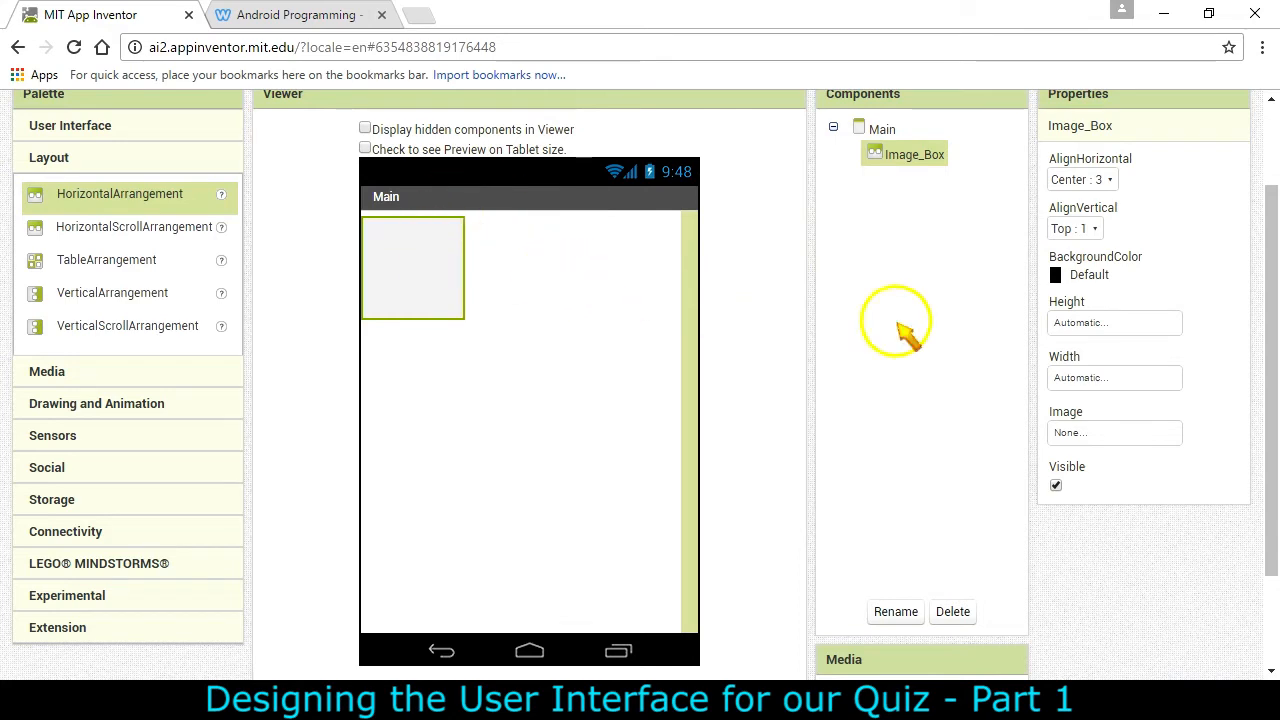
# - Set the height of Image_Box to 30 percent and its width to Fill parent
pyautogui.click(1092, 324)
pyautogui.click(1078, 393)
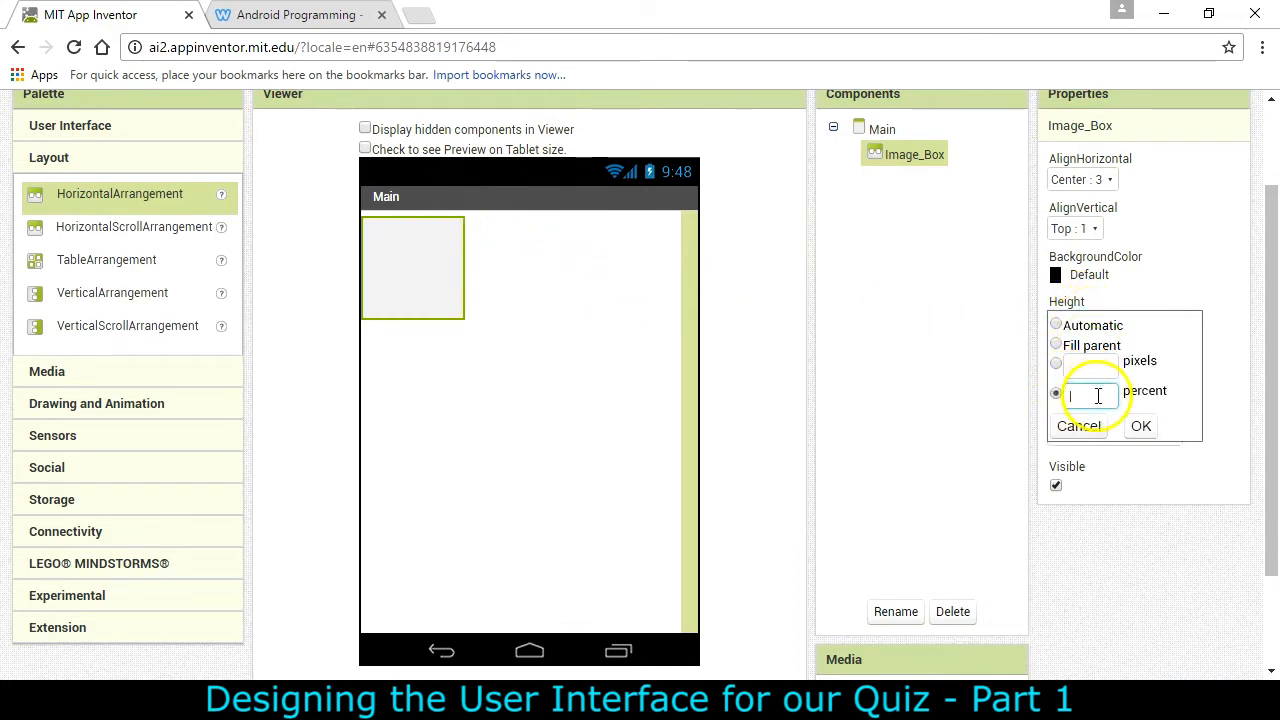
pyautogui.click(1142, 428)
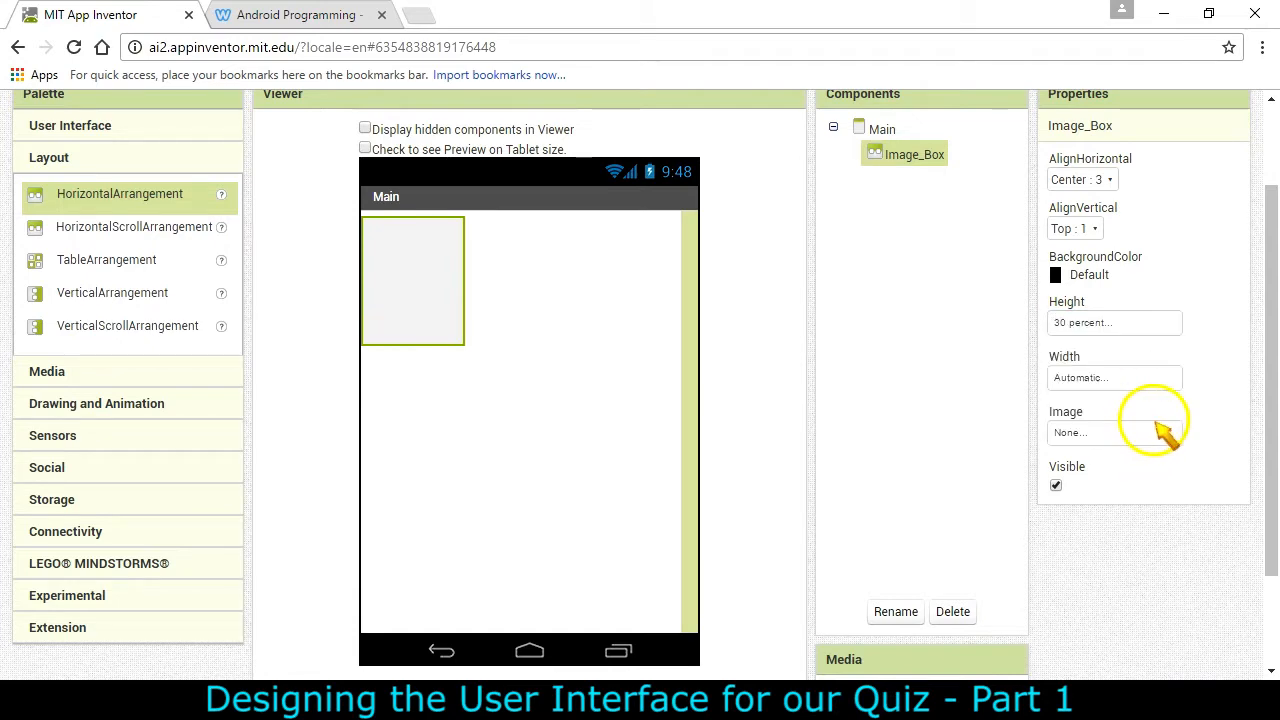
pyautogui.click(1092, 378)
pyautogui.click(1068, 400)
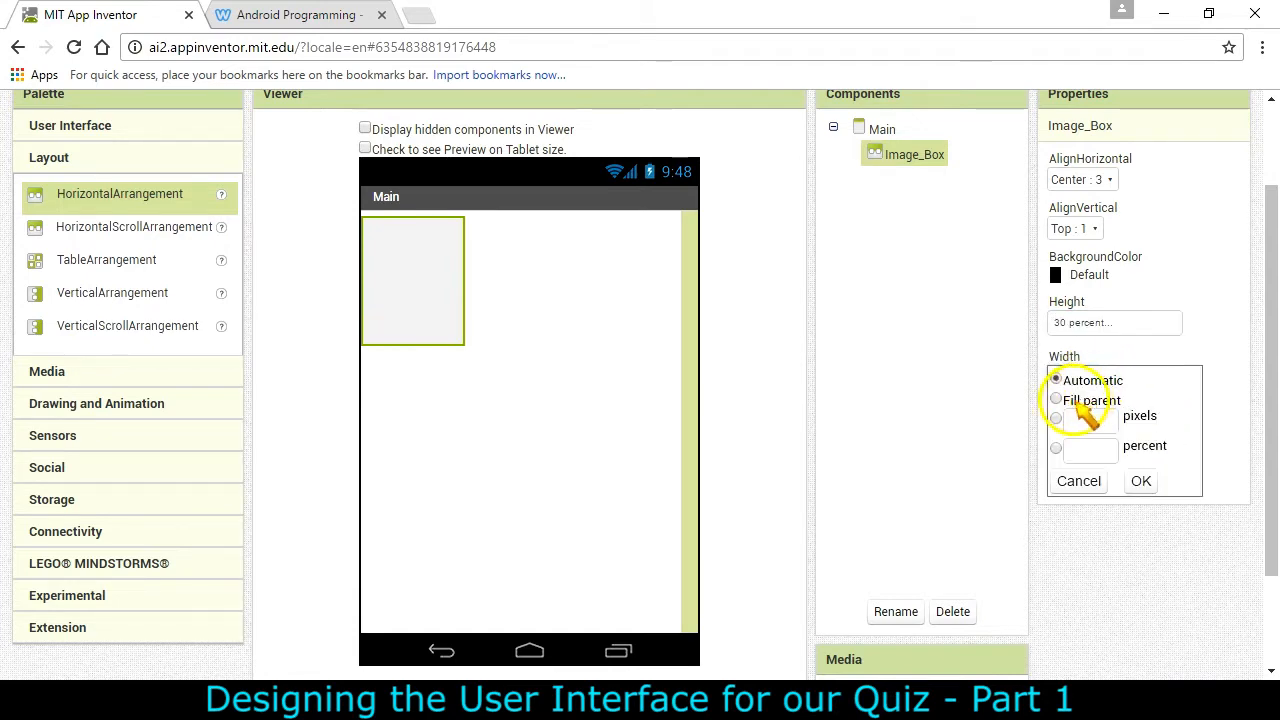
pyautogui.click(1141, 484)
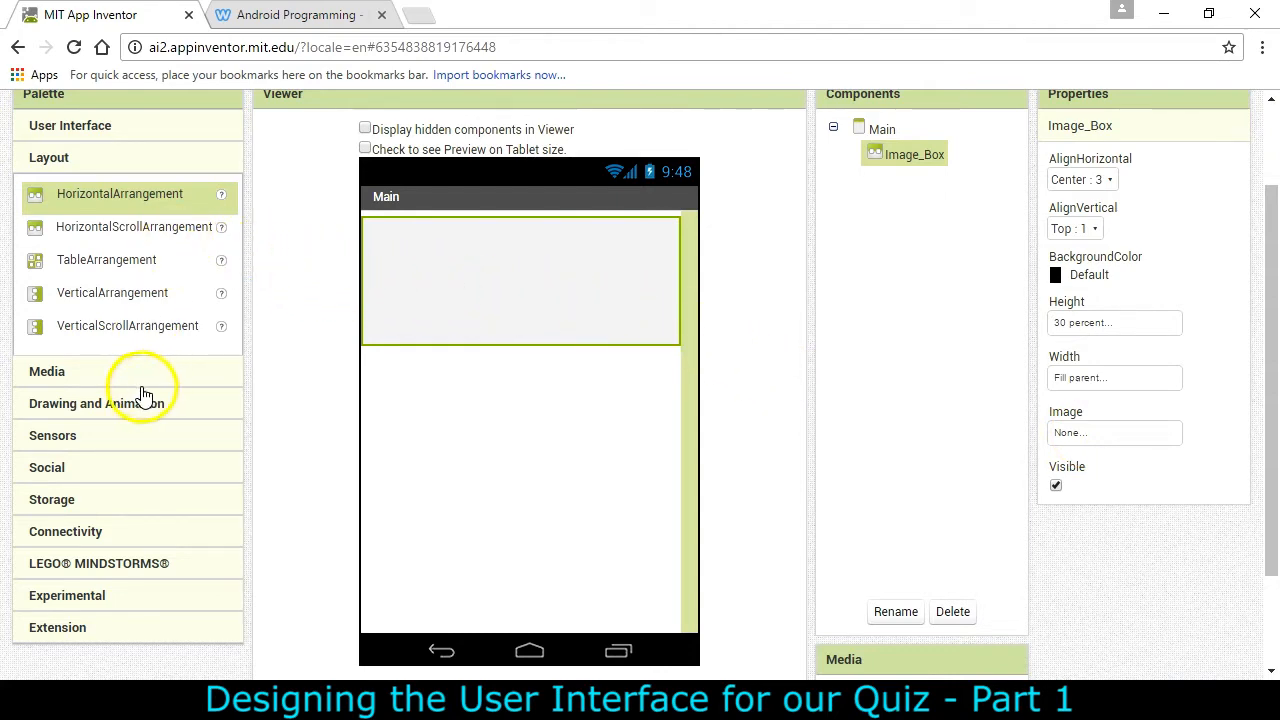
# - Check the component list on the Android Programming page for the second component, and add an Image component inside Image_Box
pyautogui.scroll(2, 63, 334)
pyautogui.scroll(-1, 350, 360)
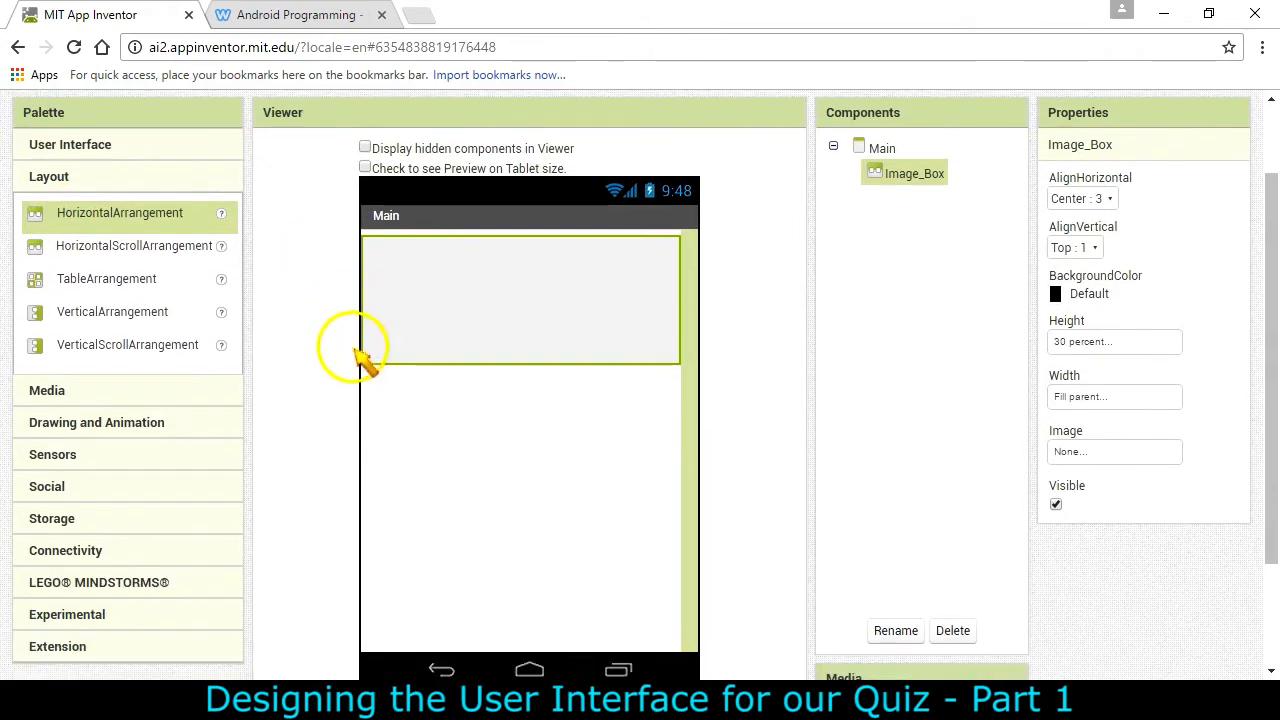
pyautogui.click(290, 14)
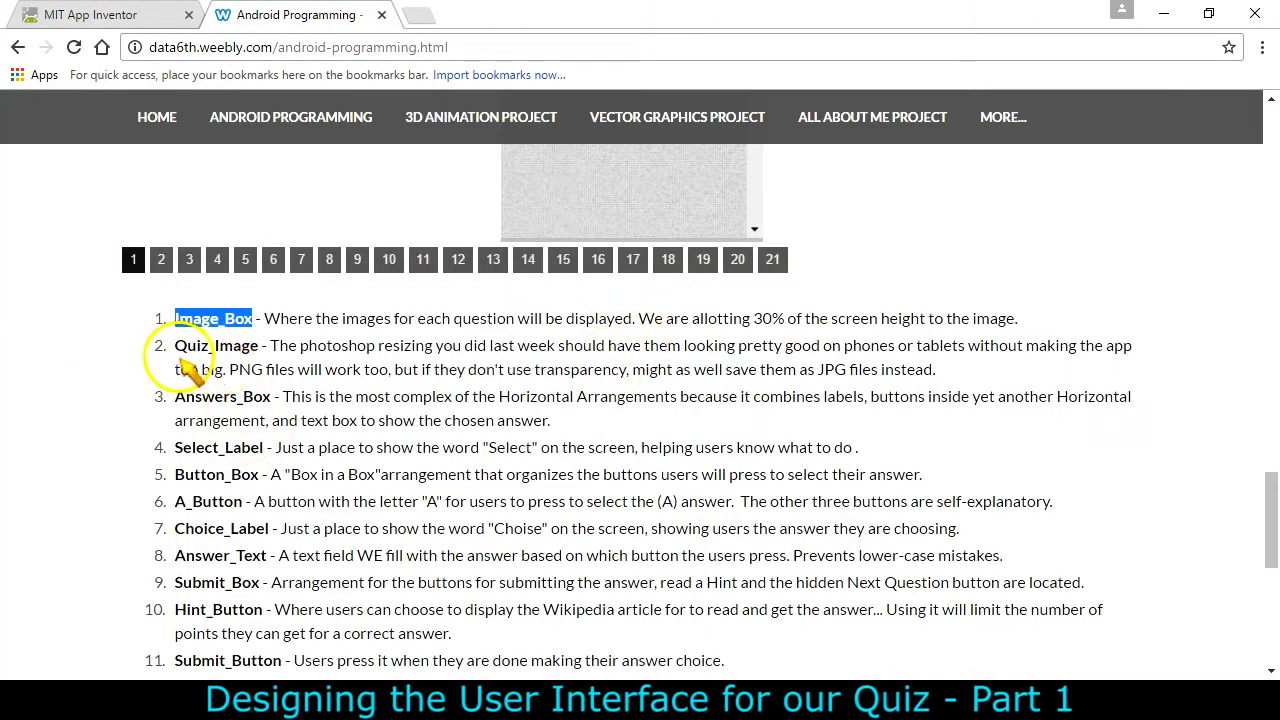
pyautogui.click(146, 16)
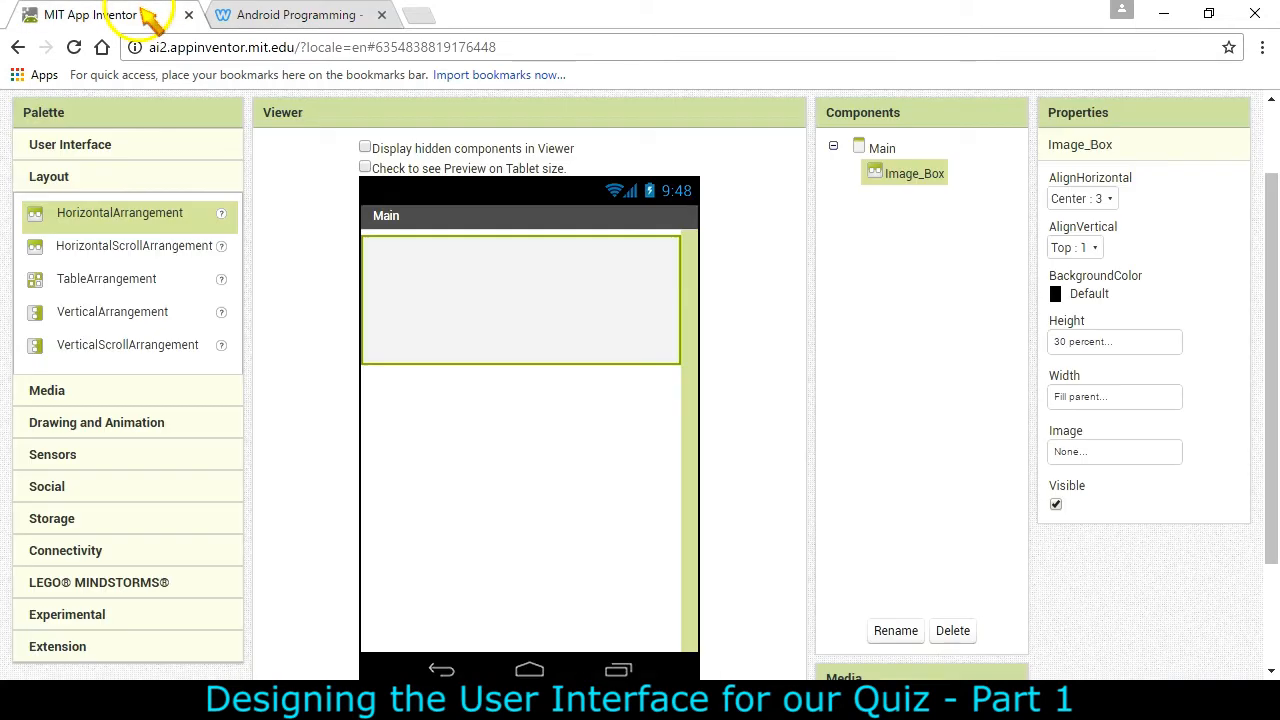
pyautogui.scroll(1, 90, 370)
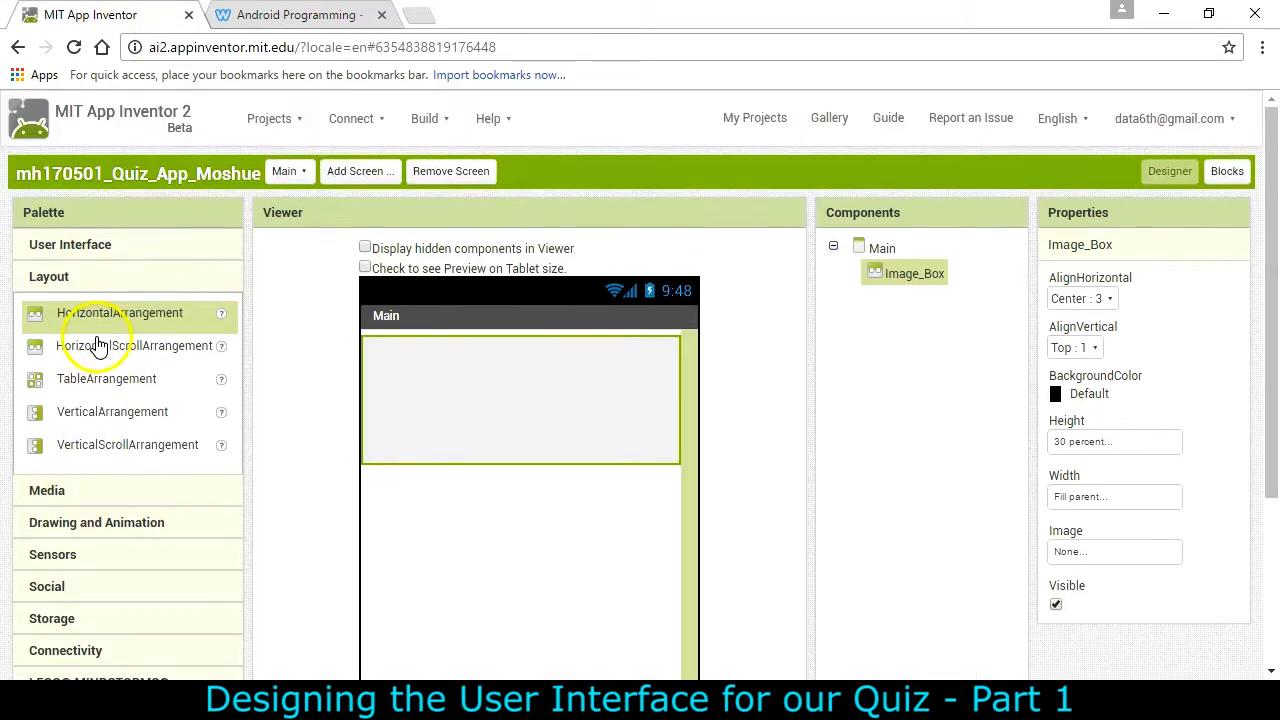
pyautogui.click(84, 250)
pyautogui.moveTo(77, 380); pyautogui.dragTo(405, 392)
# - Rename the new image component to Quiz_Image, copying the name from the component list on the Android Programming page
pyautogui.click(300, 14)
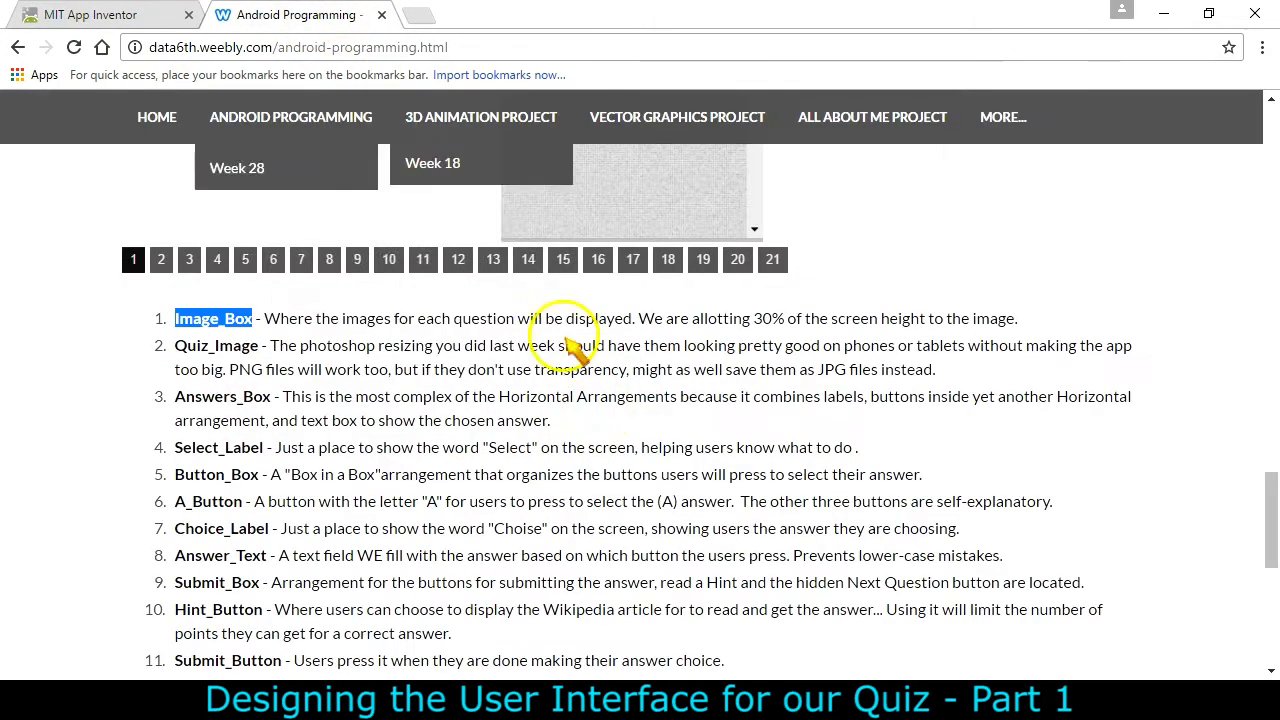
pyautogui.moveTo(176, 346); pyautogui.dragTo(253, 348)
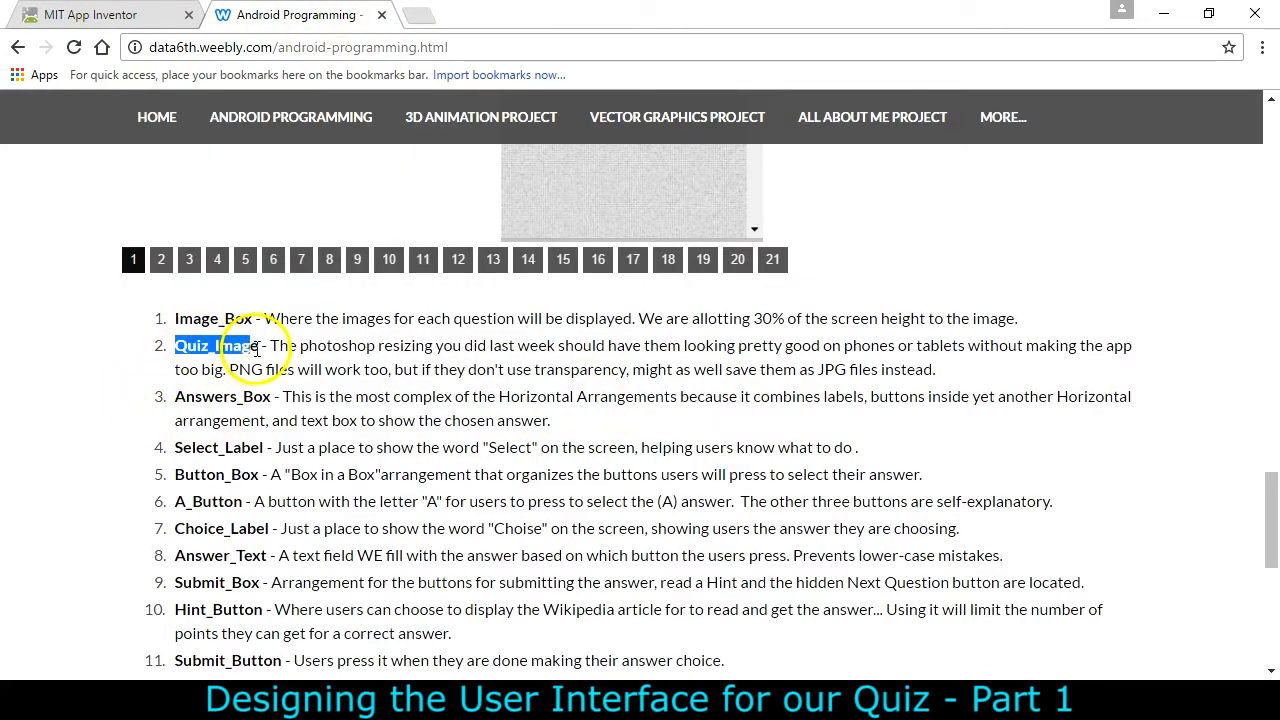
pyautogui.click(90, 14)
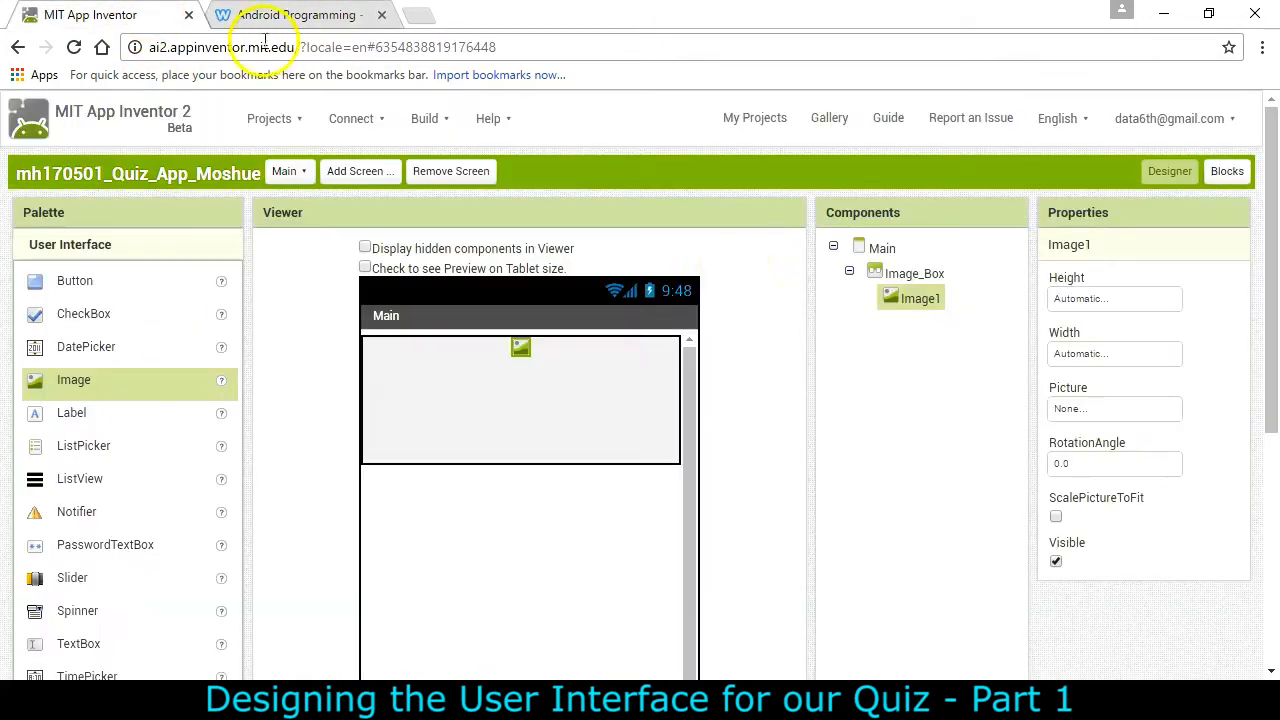
pyautogui.scroll(-3, 975, 395)
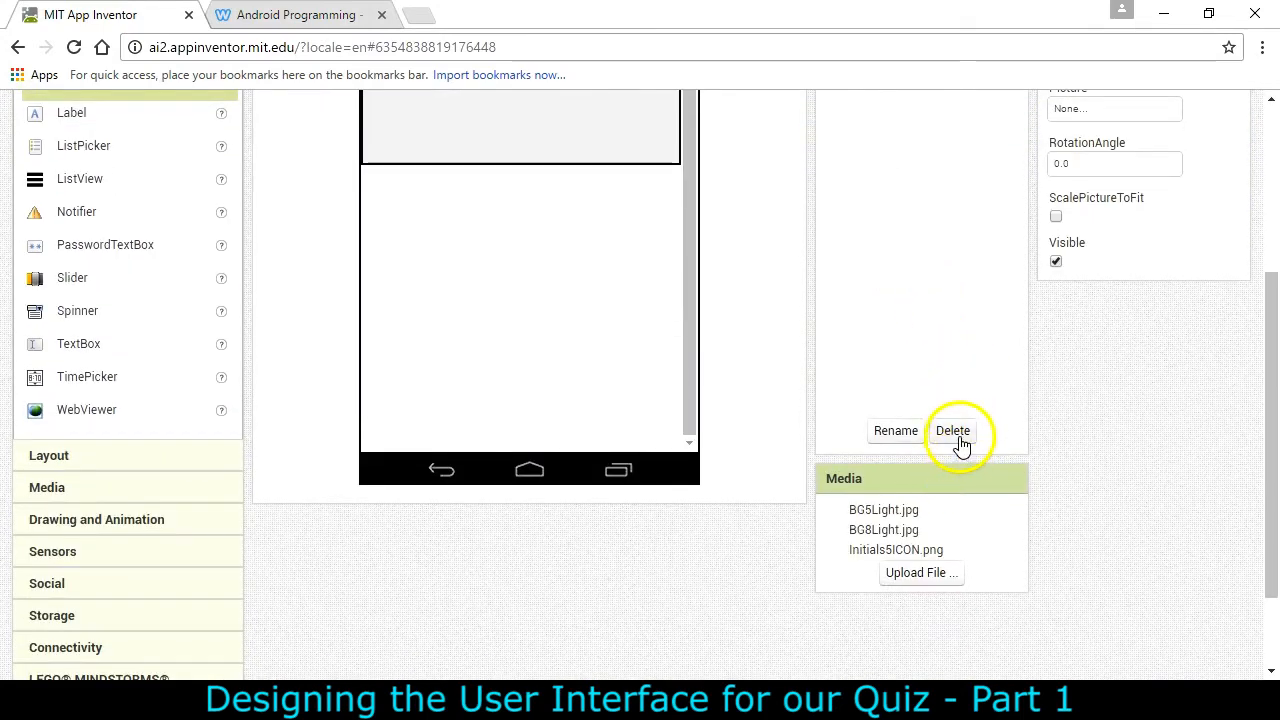
pyautogui.click(903, 438)
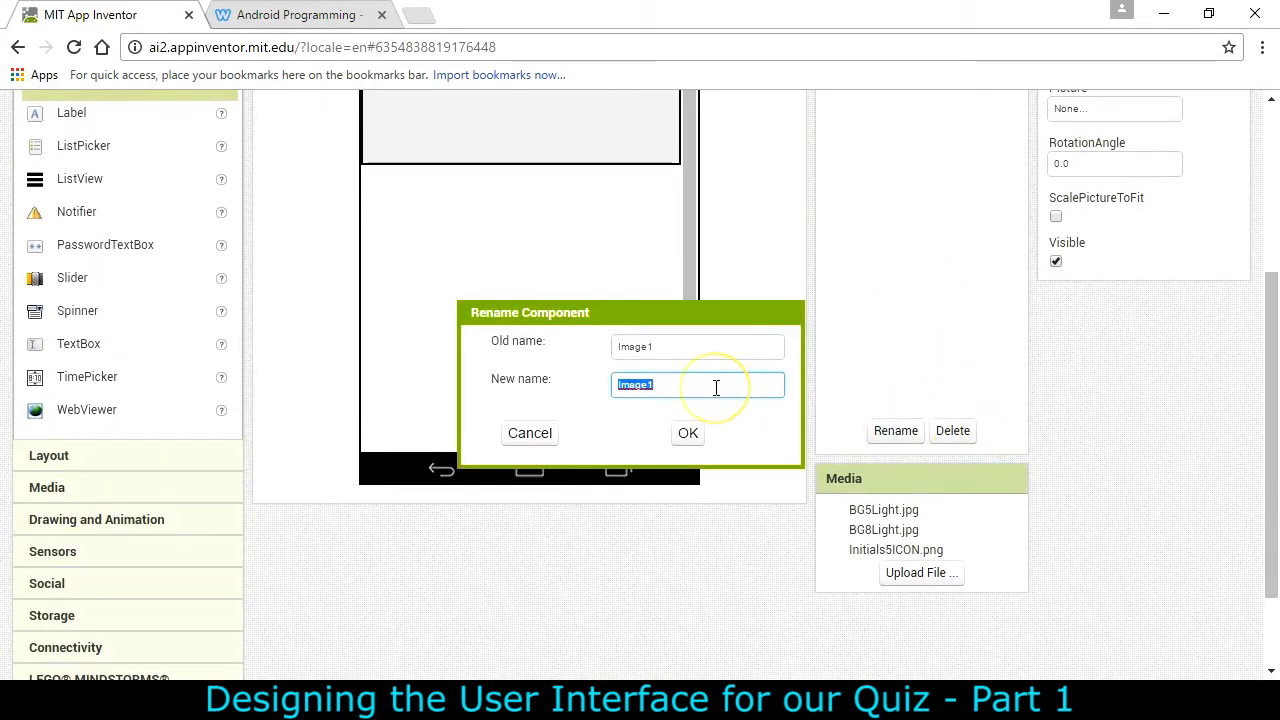
pyautogui.click(690, 433)
pyautogui.scroll(2, 860, 390)
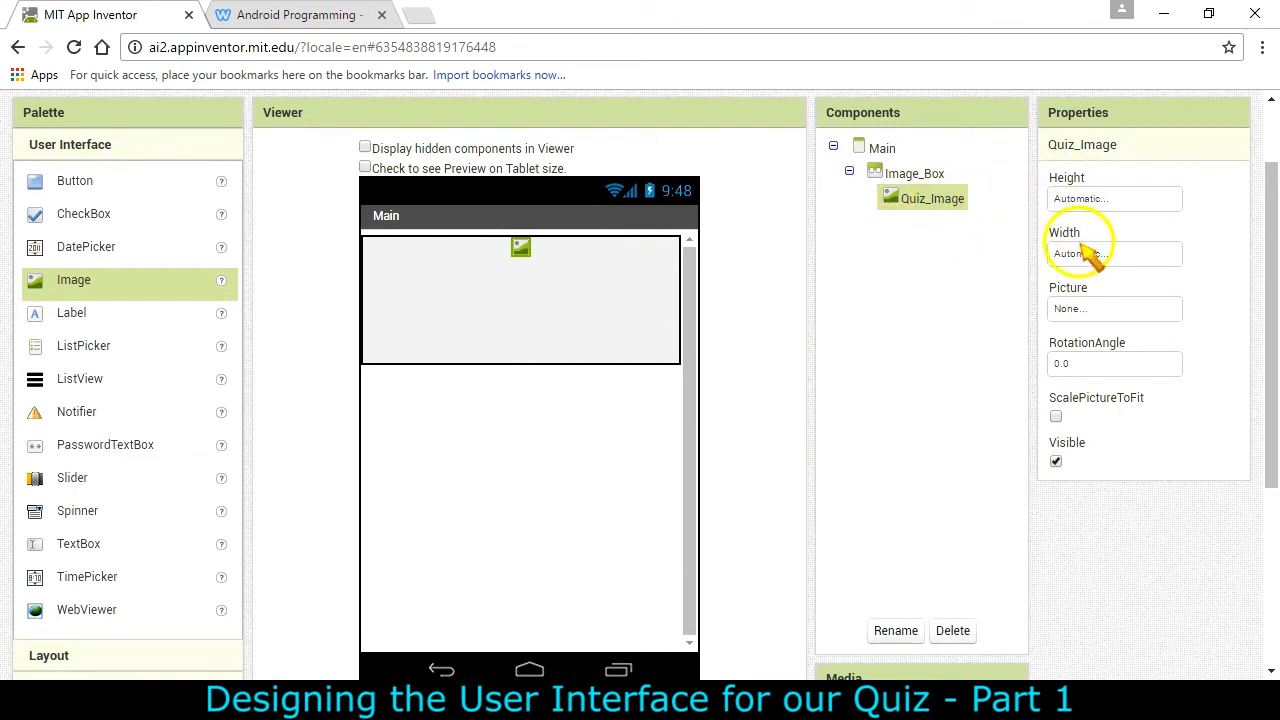
# - Upload the resized black car image 01 from the 170422 SuperCar Quiz folder as the picture of Quiz_Image
pyautogui.click(1090, 311)
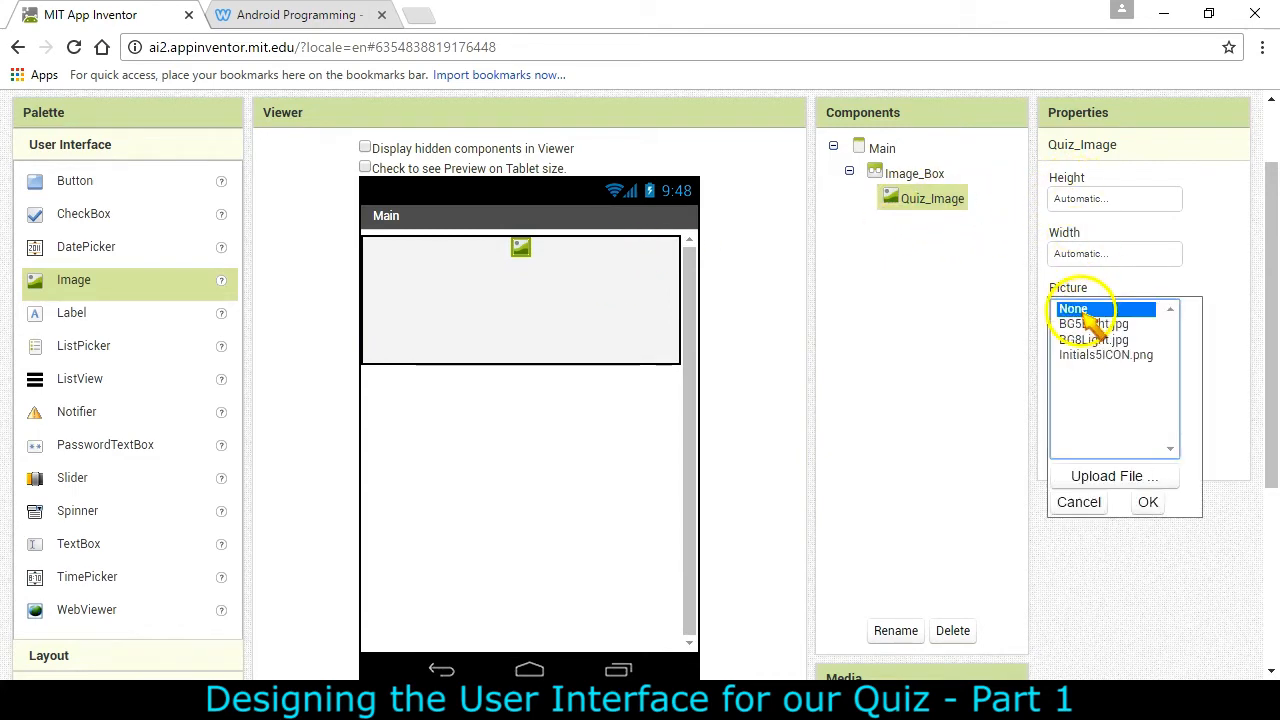
pyautogui.click(1105, 480)
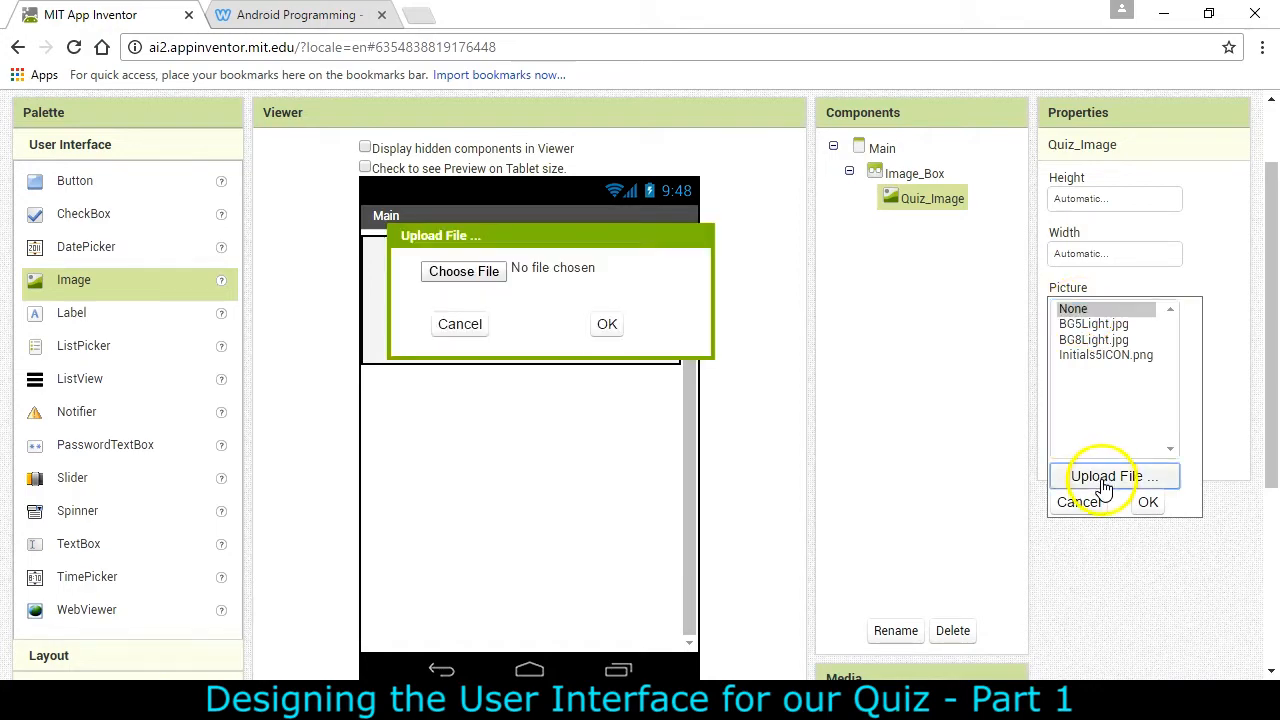
pyautogui.click(466, 278)
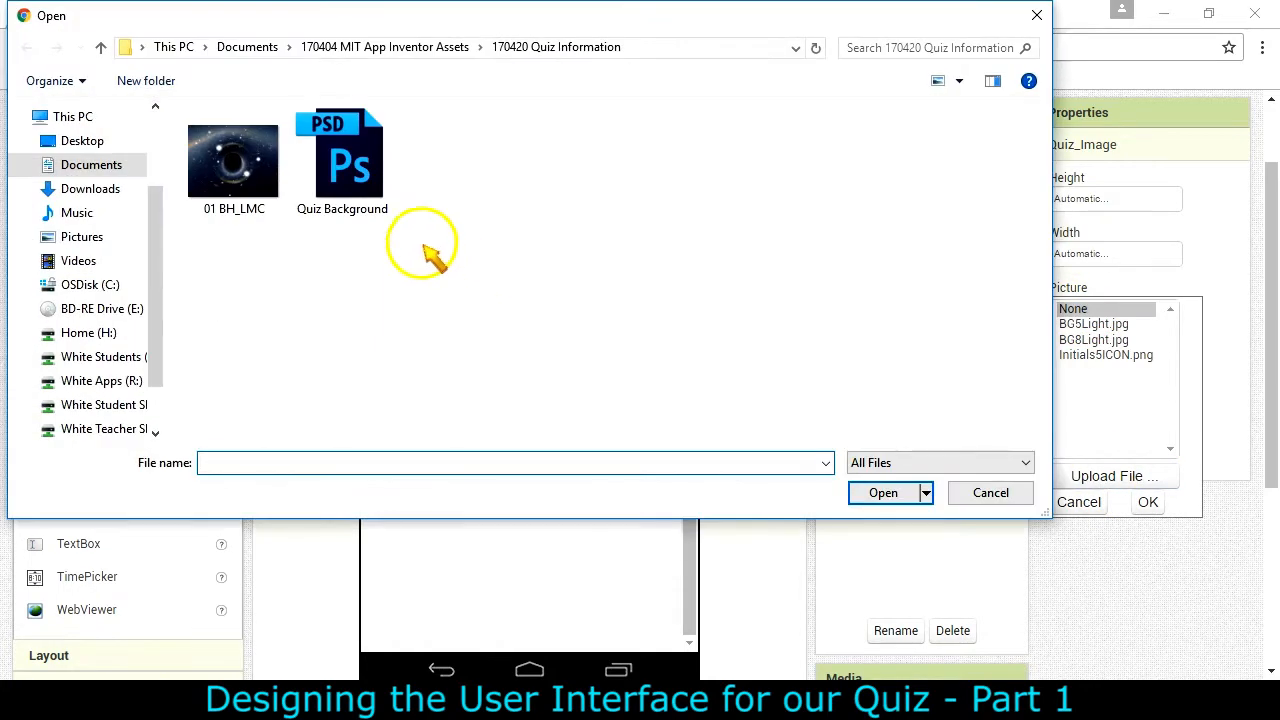
pyautogui.click(455, 52)
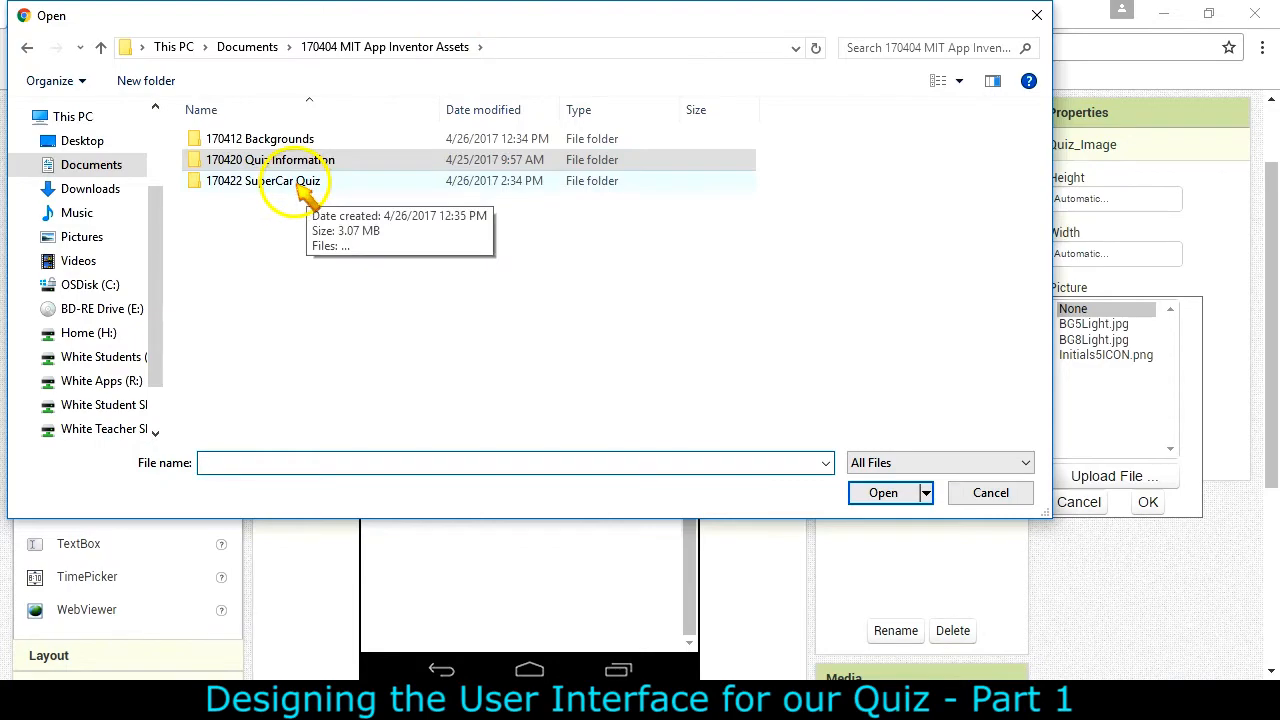
pyautogui.doubleClick(300, 180)
pyautogui.click(340, 160)
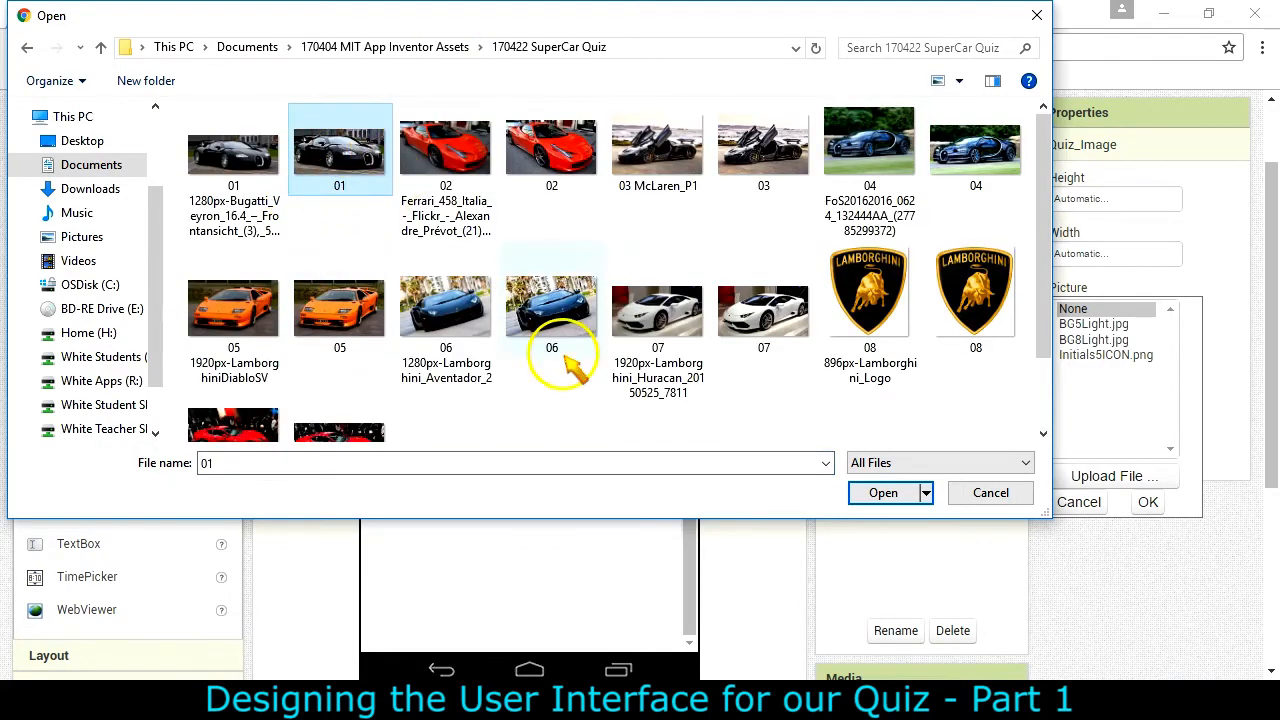
pyautogui.click(883, 493)
pyautogui.click(607, 326)
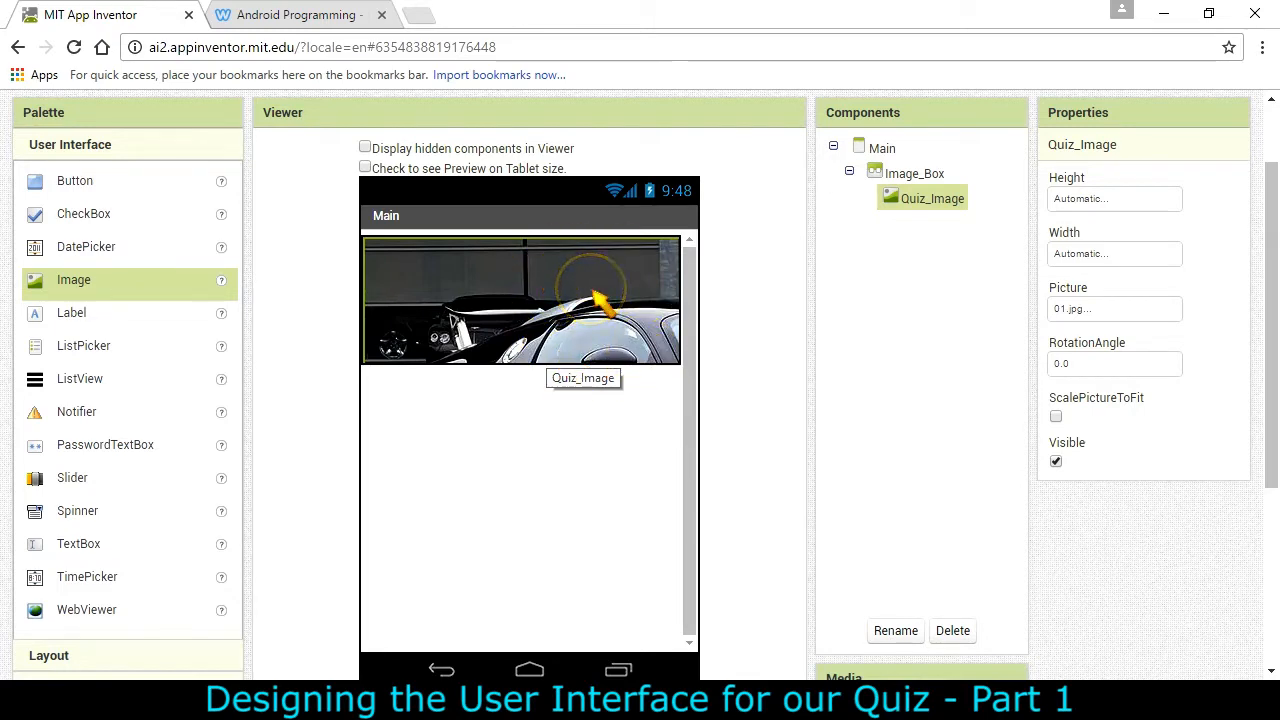
pyautogui.click(577, 299)
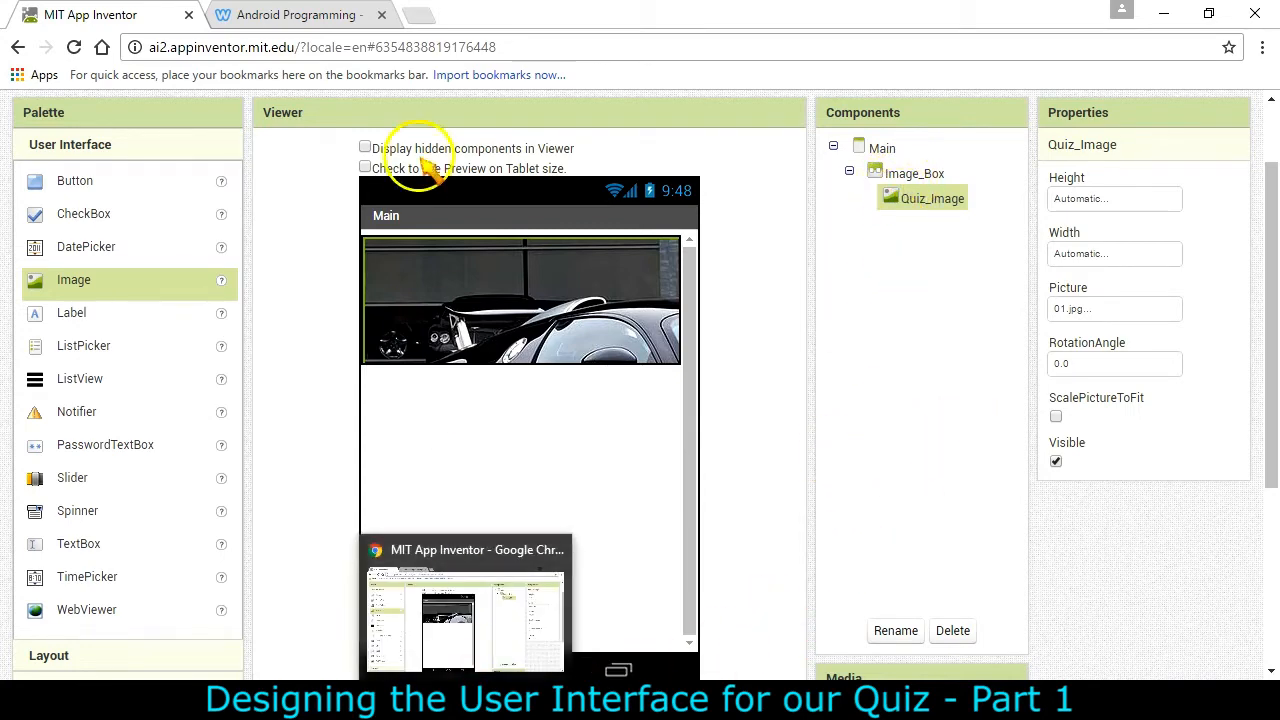
# - Compare the Quiz_Image properties with slide 2 of the properties slideshow on the Android Programming page, and return to MIT App Inventor
pyautogui.click(337, 18)
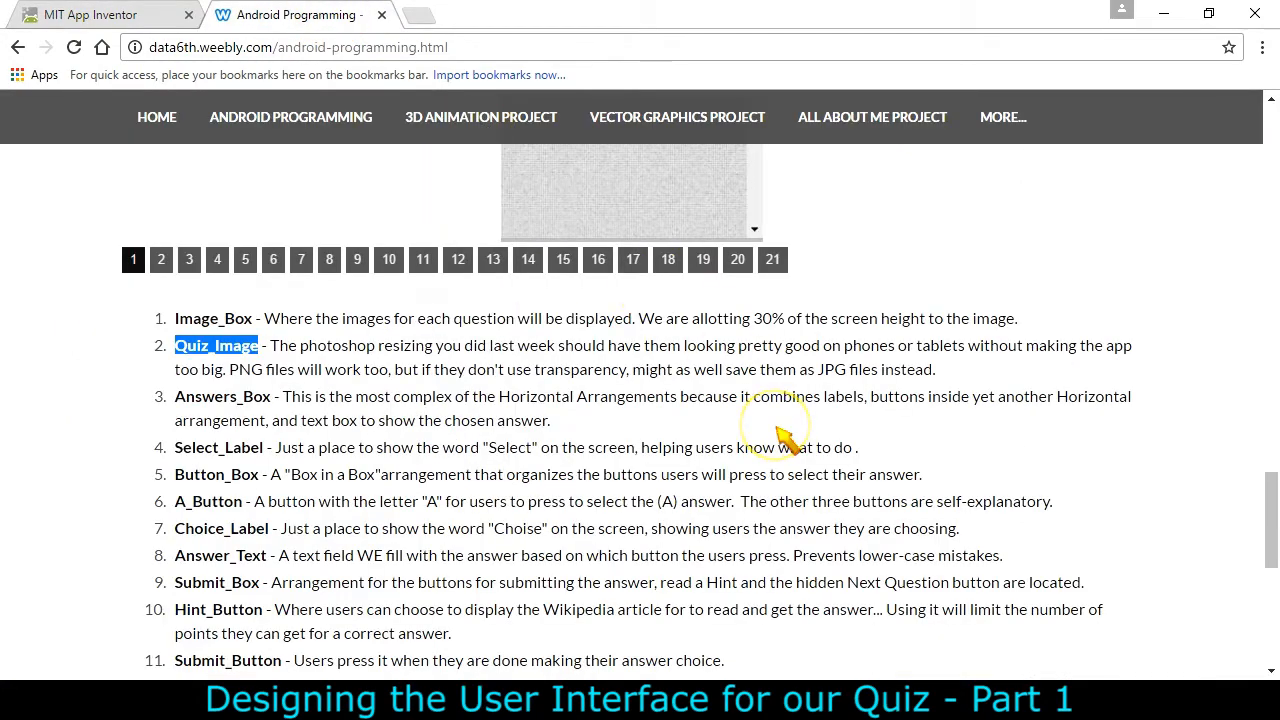
pyautogui.scroll(4, 760, 445)
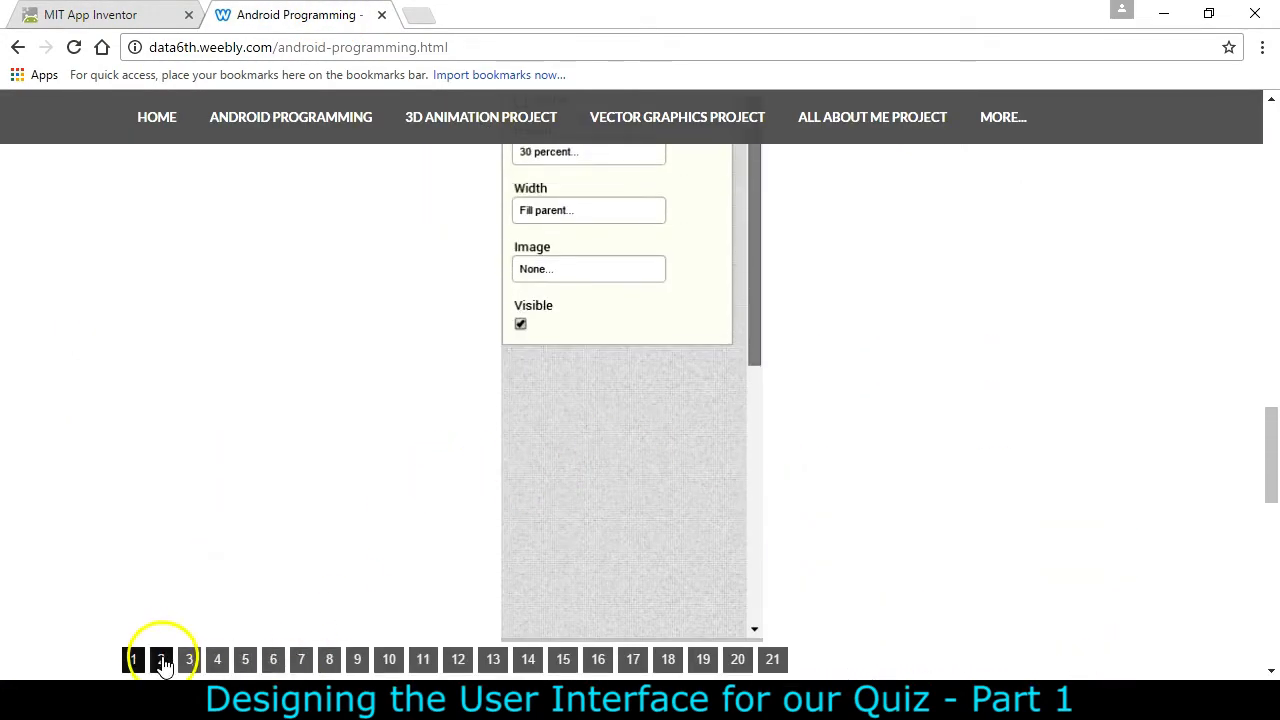
pyautogui.click(161, 660)
pyautogui.scroll(3, 967, 435)
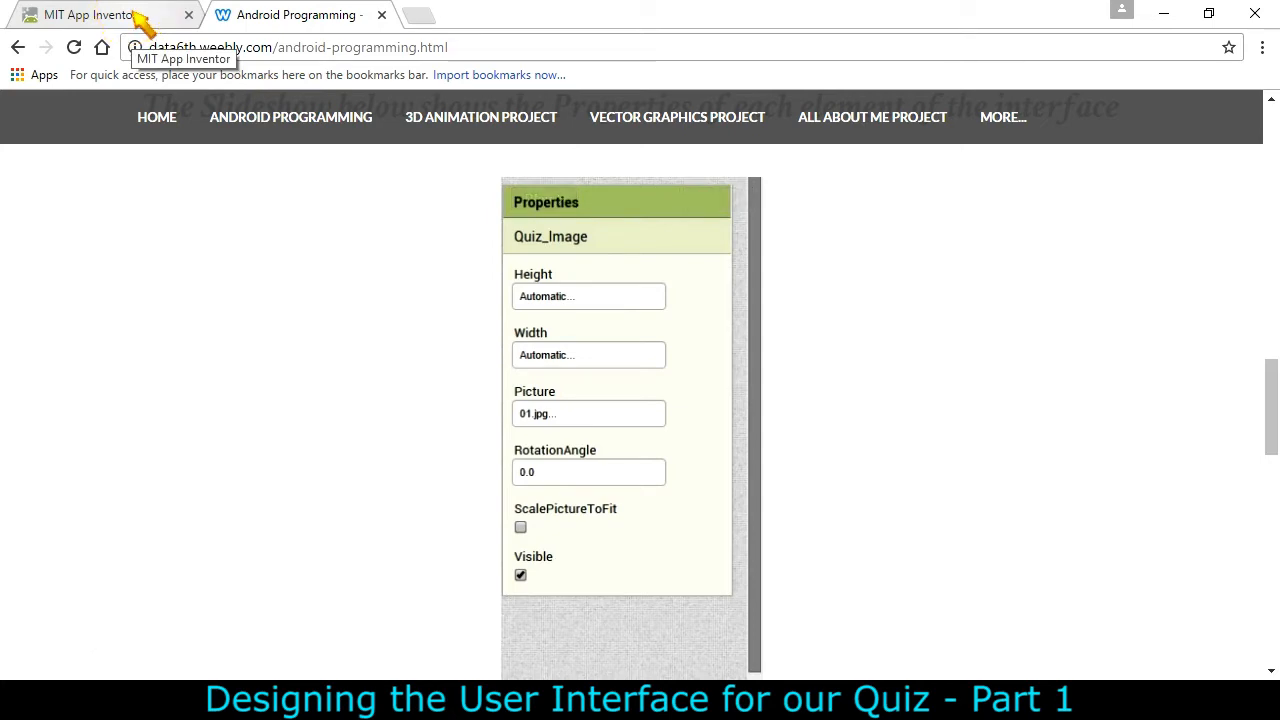
pyautogui.click(140, 22)
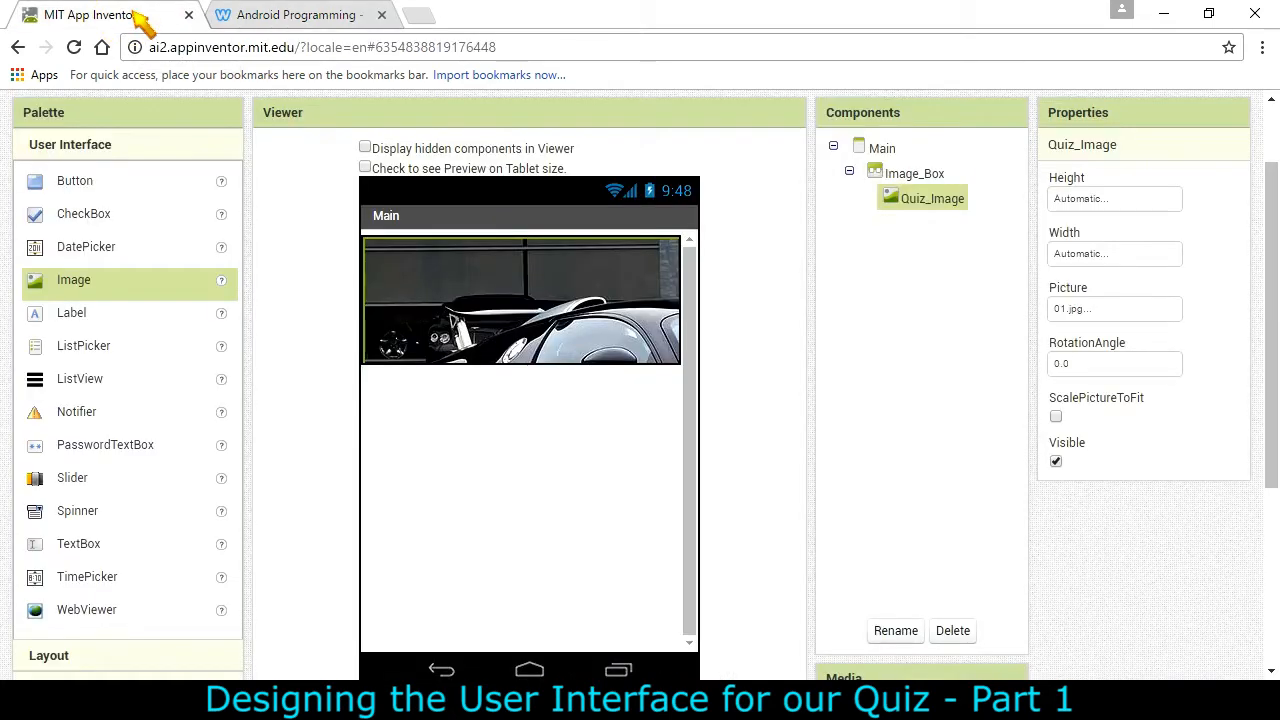
# - On the Android Programming page, copy the name Answers_Box from the component list and review its properties on slide 3 of the slideshow
pyautogui.click(268, 15)
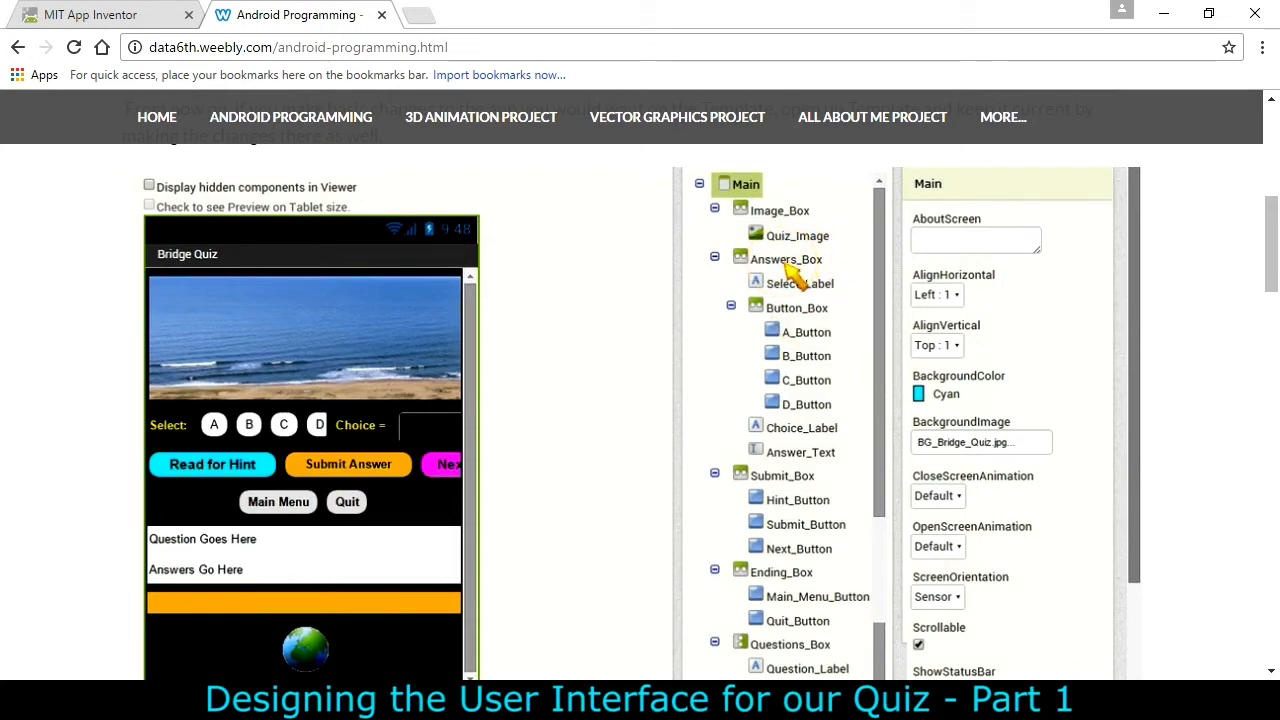
pyautogui.scroll(-15, 766, 429)
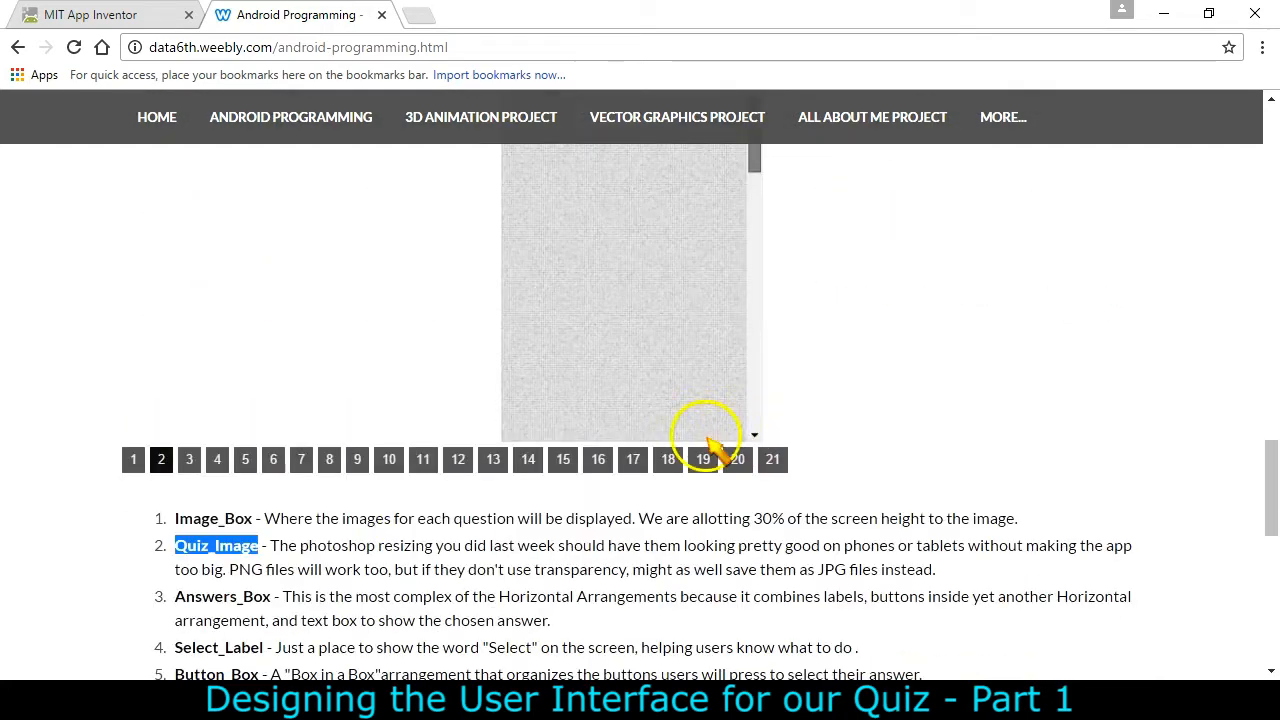
pyautogui.click(189, 459)
pyautogui.moveTo(176, 598); pyautogui.dragTo(268, 596)
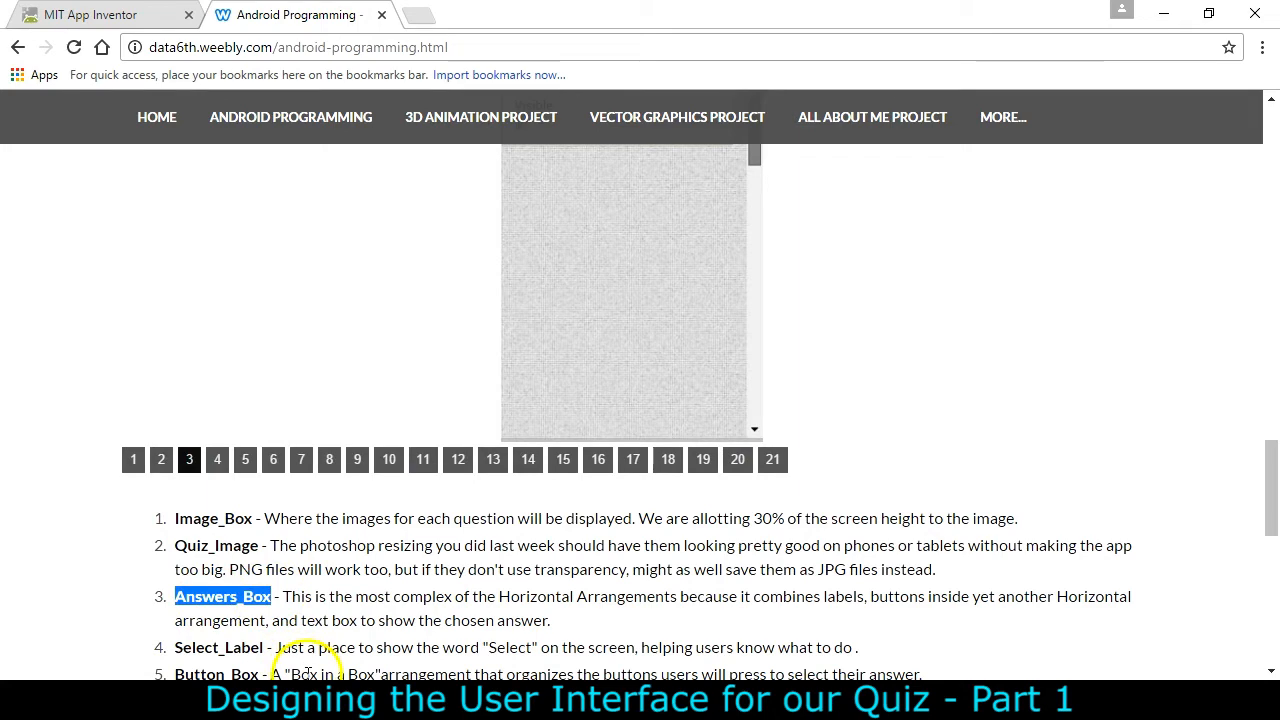
pyautogui.scroll(5, 590, 510)
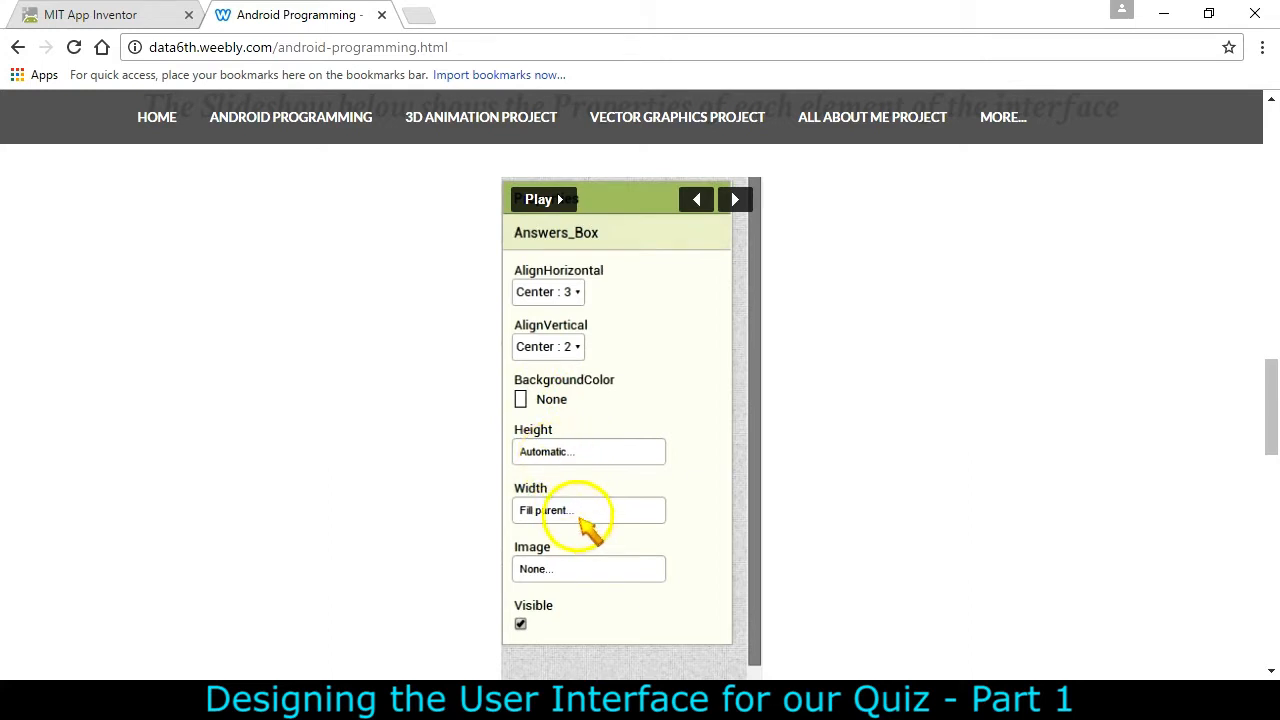
# - Return to MIT App Inventor and add a HorizontalArrangement below Image_Box on the Main screen
pyautogui.click(140, 18)
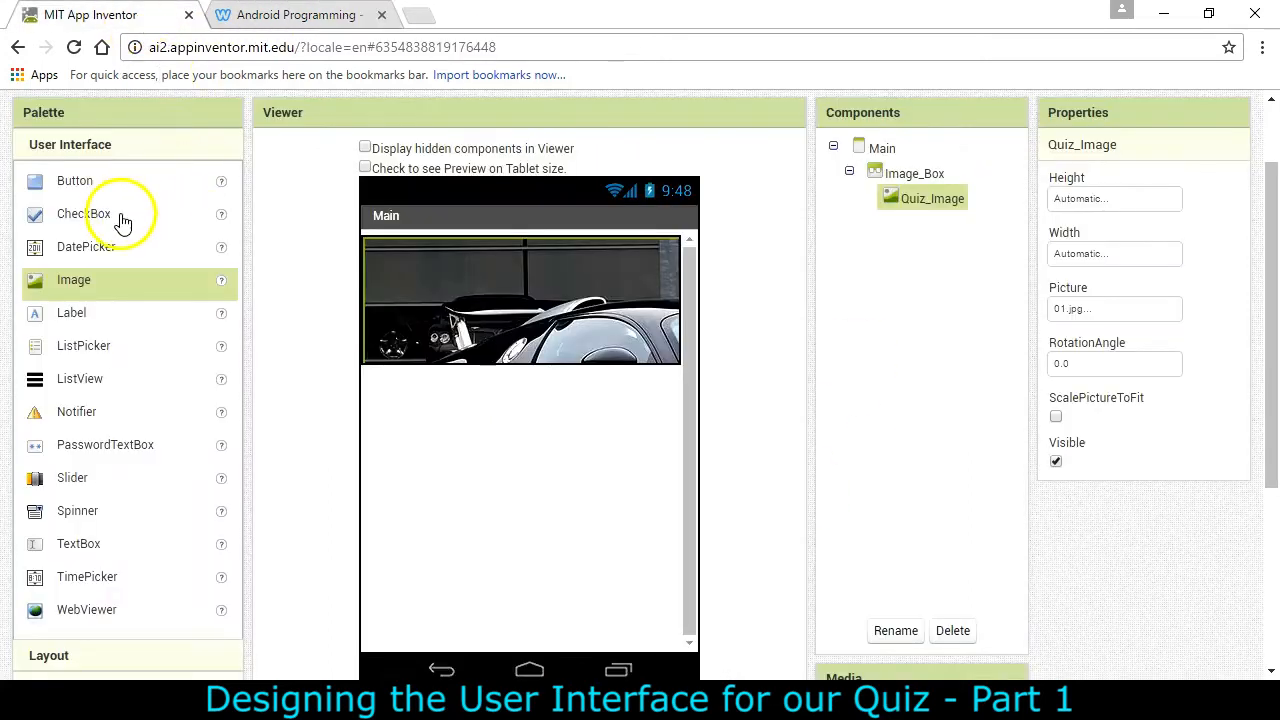
pyautogui.scroll(-3, 103, 375)
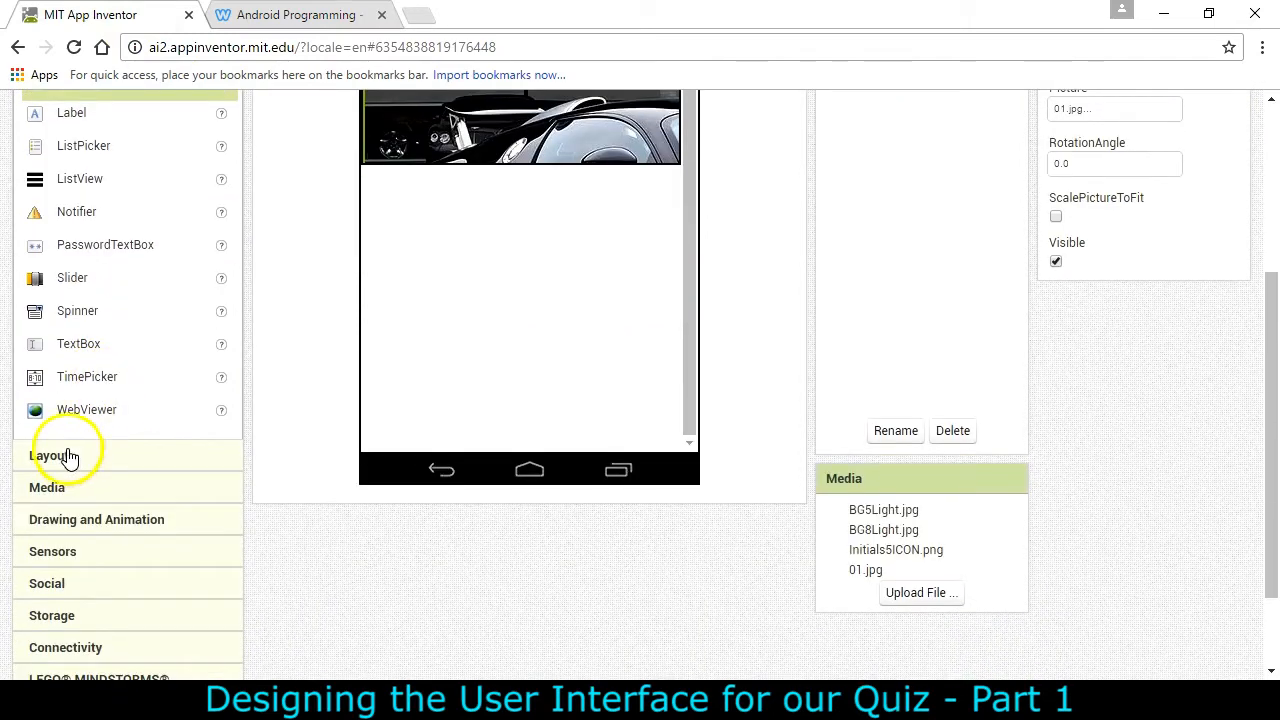
pyautogui.click(196, 451)
pyautogui.moveTo(108, 320); pyautogui.dragTo(512, 498)
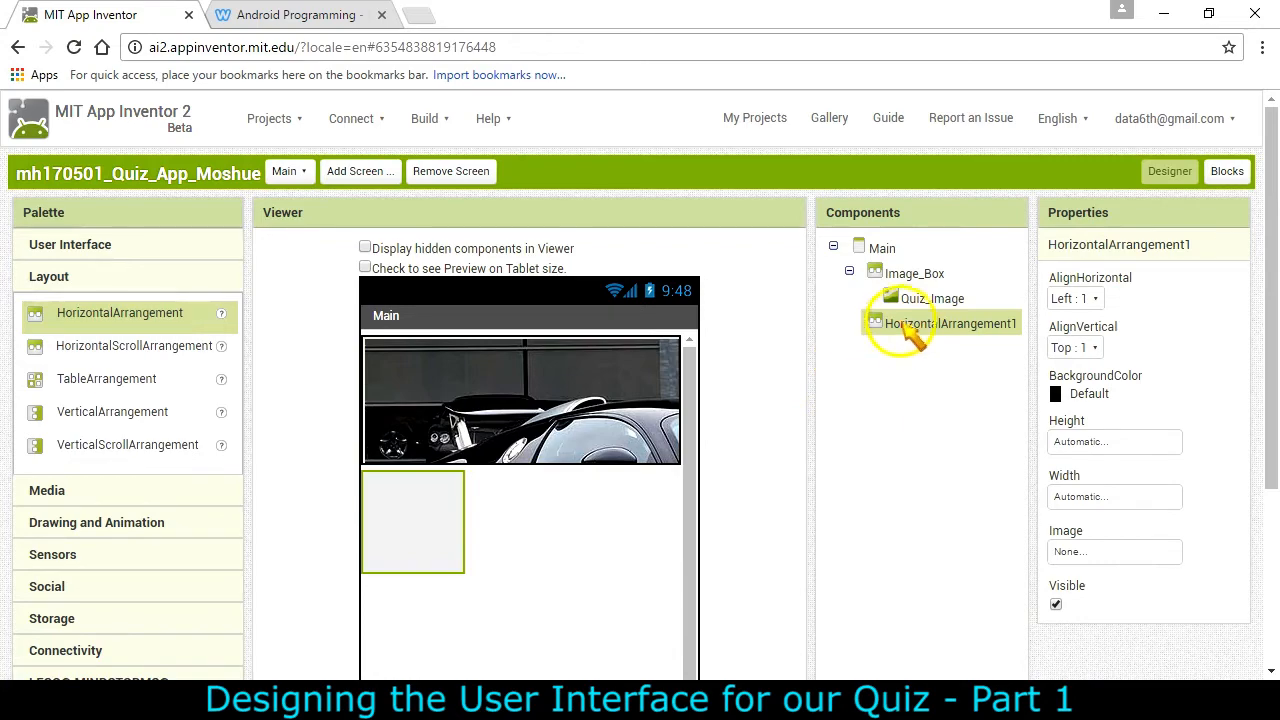
# - Rename the new horizontal arrangement to Answers_Box
pyautogui.scroll(-3, 912, 371)
pyautogui.click(896, 462)
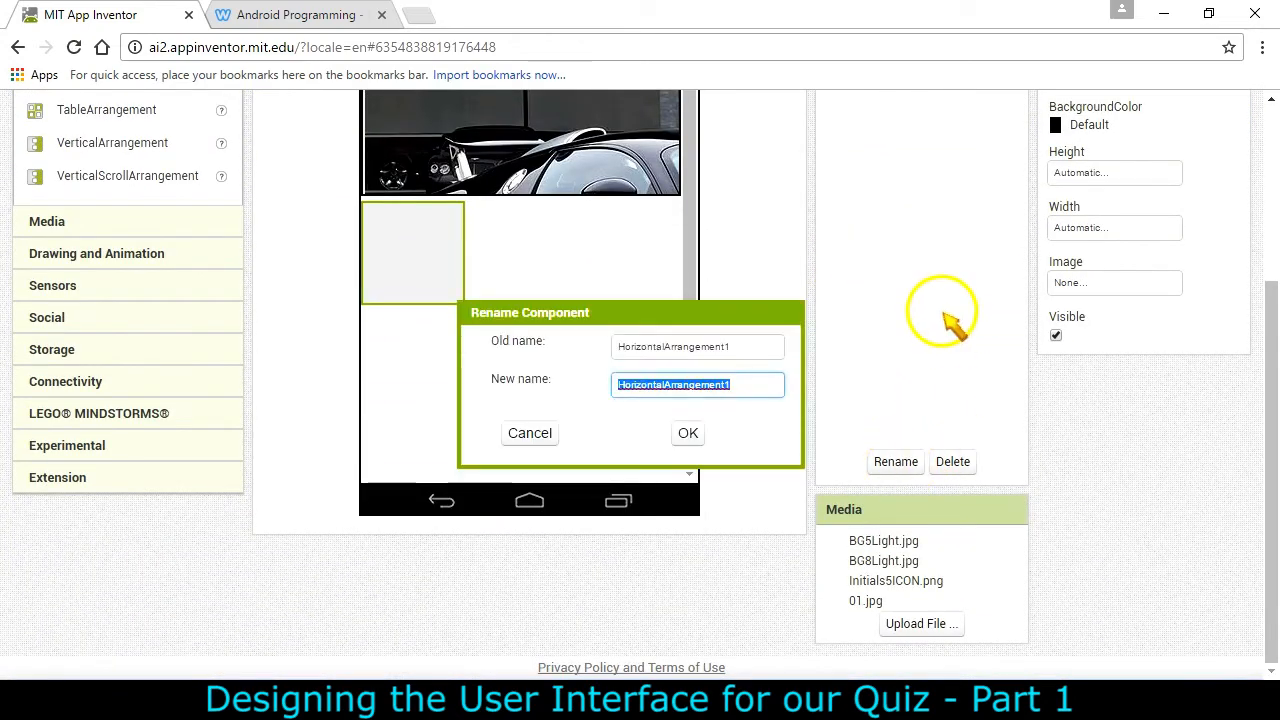
pyautogui.write('Answers_Box')
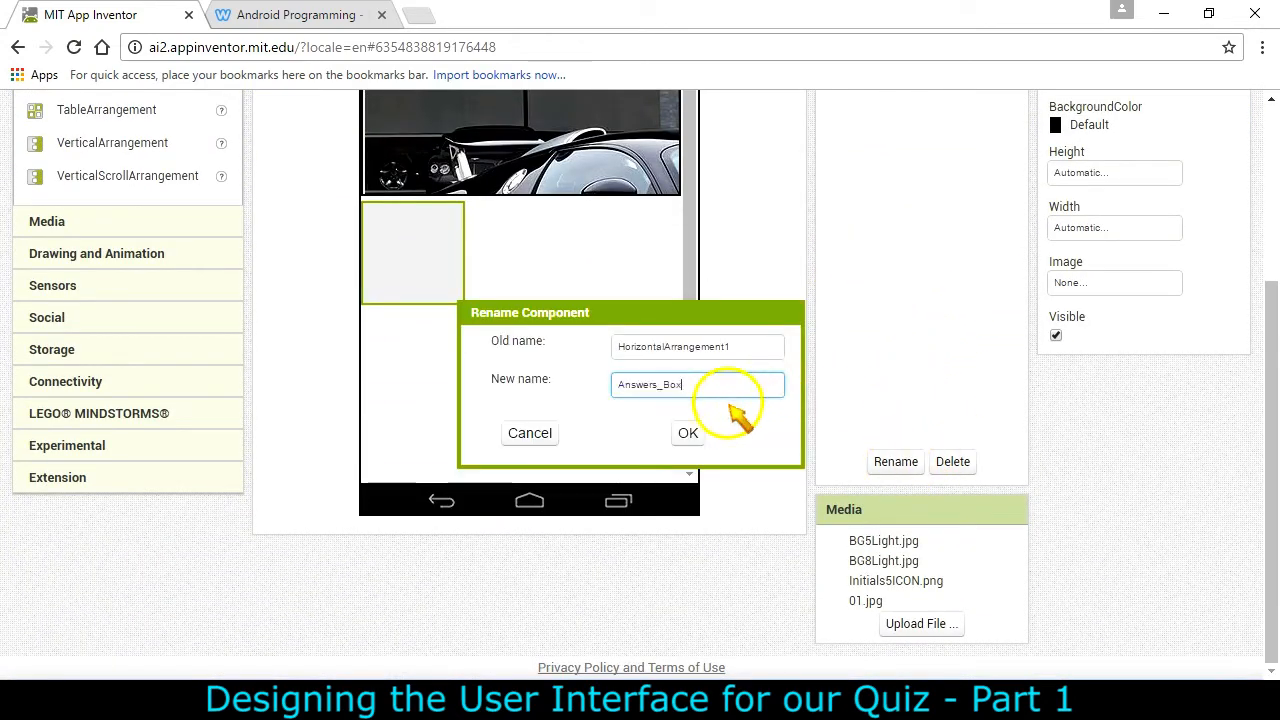
pyautogui.click(688, 436)
pyautogui.scroll(1, 960, 350)
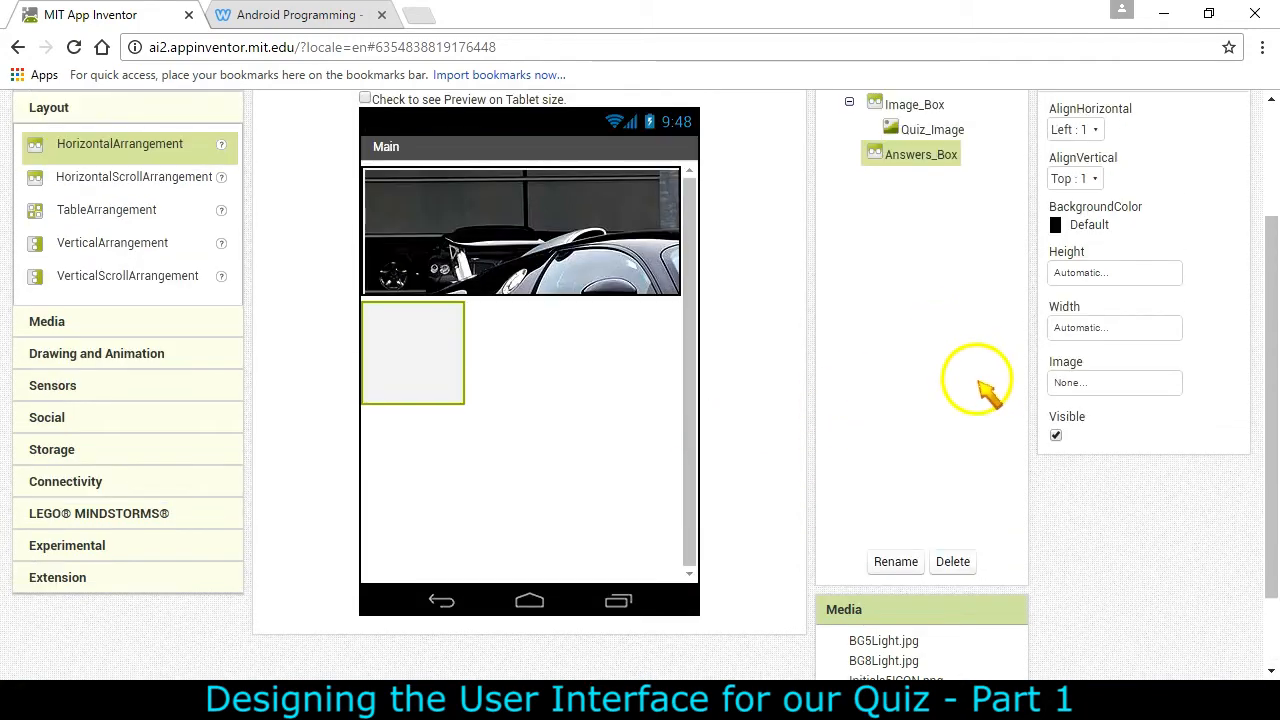
# - Set the Answers_Box width to Fill parent and both its horizontal and vertical alignment to Center
pyautogui.click(1103, 334)
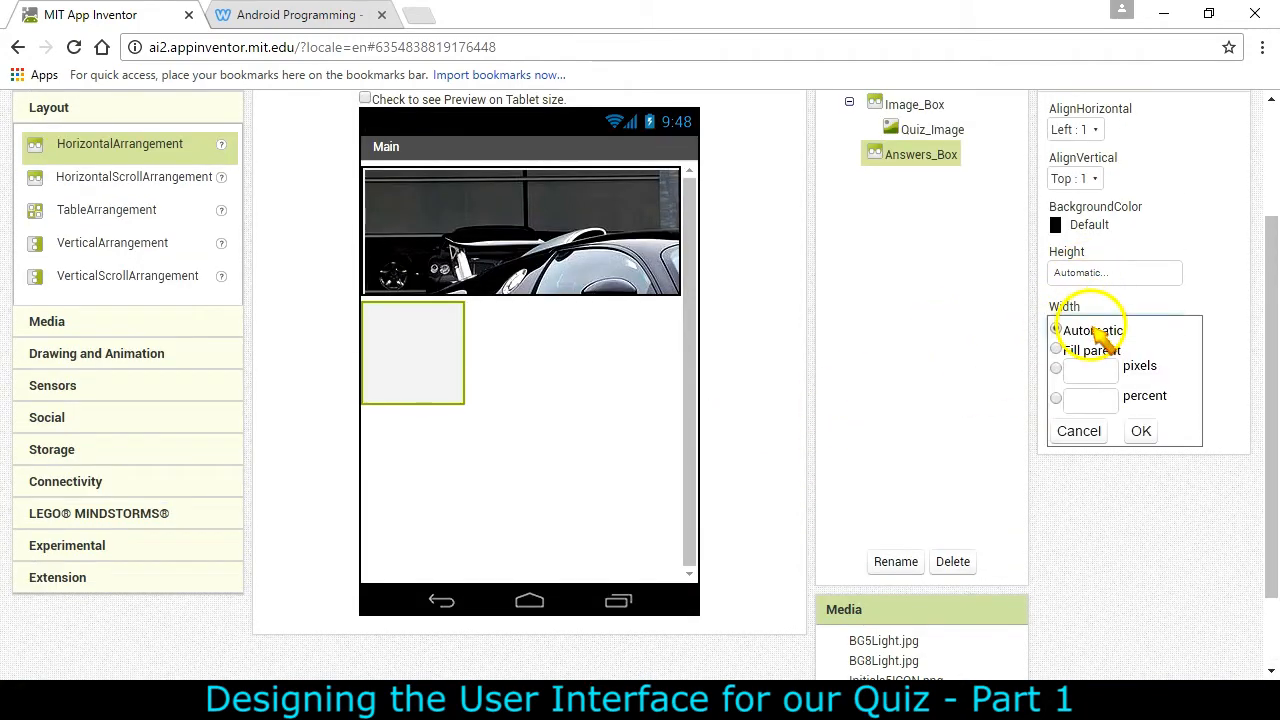
pyautogui.click(1056, 350)
pyautogui.click(1141, 431)
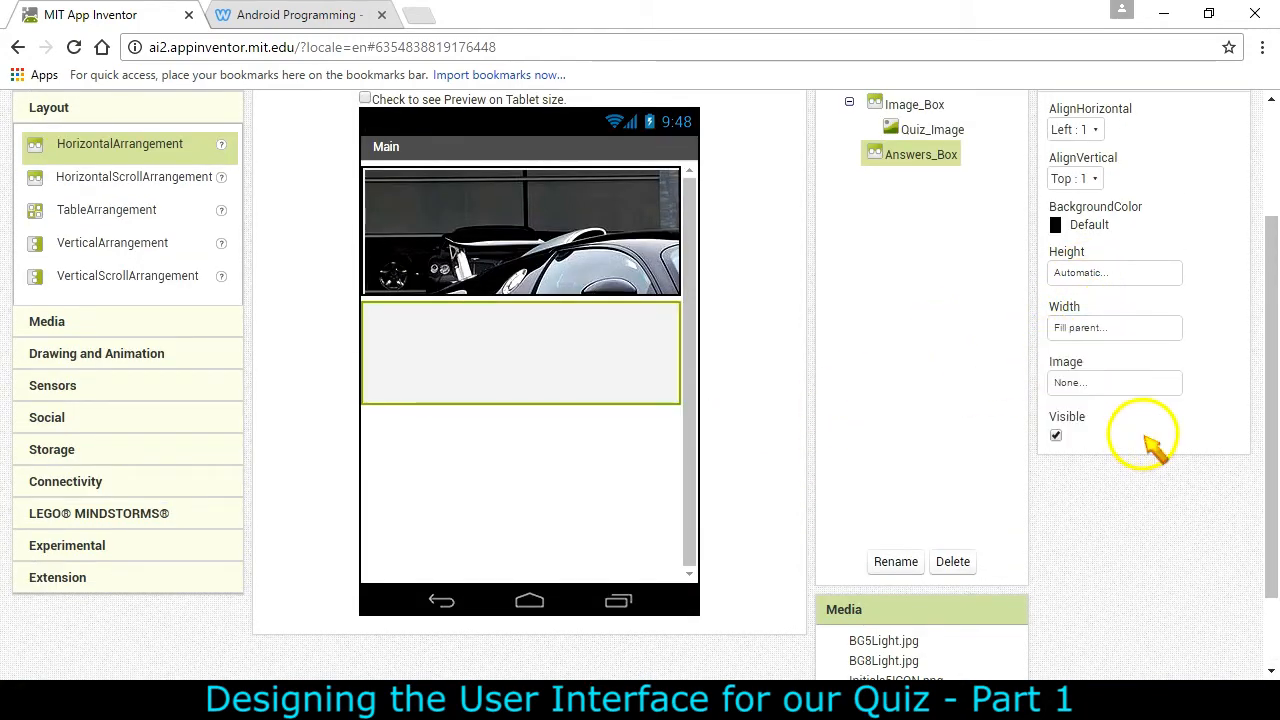
pyautogui.click(1088, 140)
pyautogui.click(1084, 186)
pyautogui.click(1086, 179)
pyautogui.click(1084, 240)
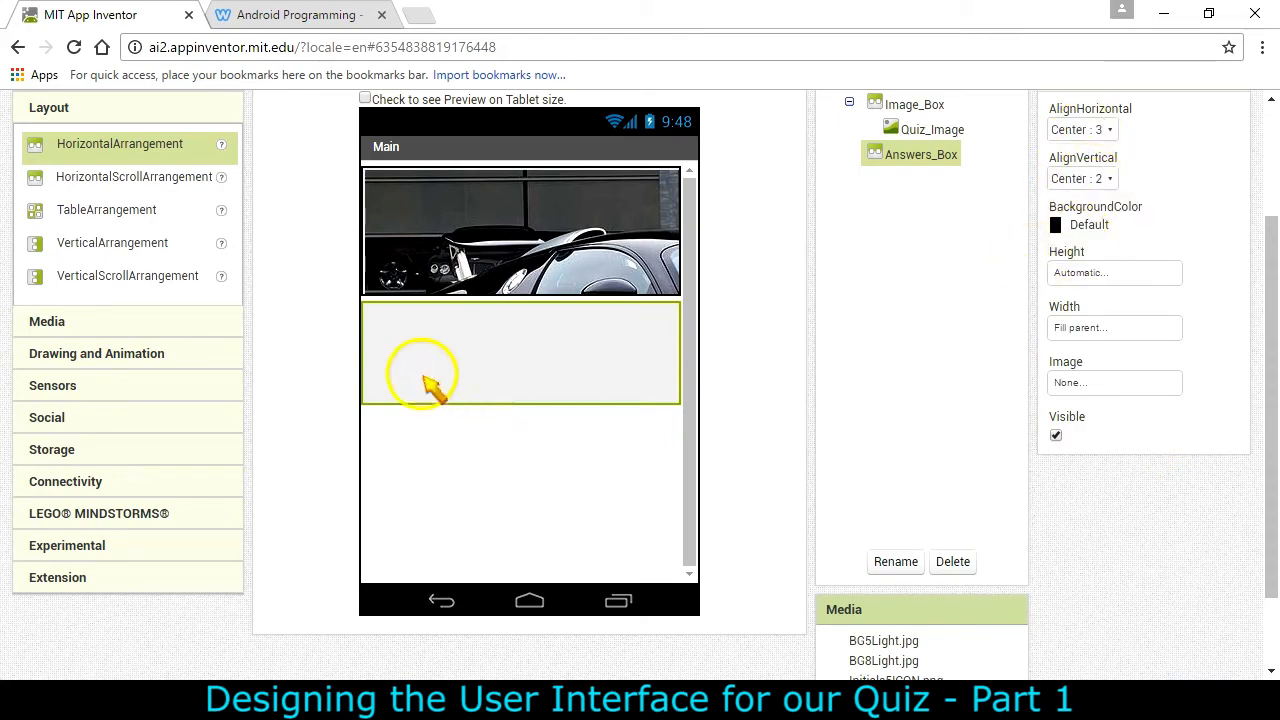
# - Set the background color of Answers_Box to None
pyautogui.scroll(1, 880, 385)
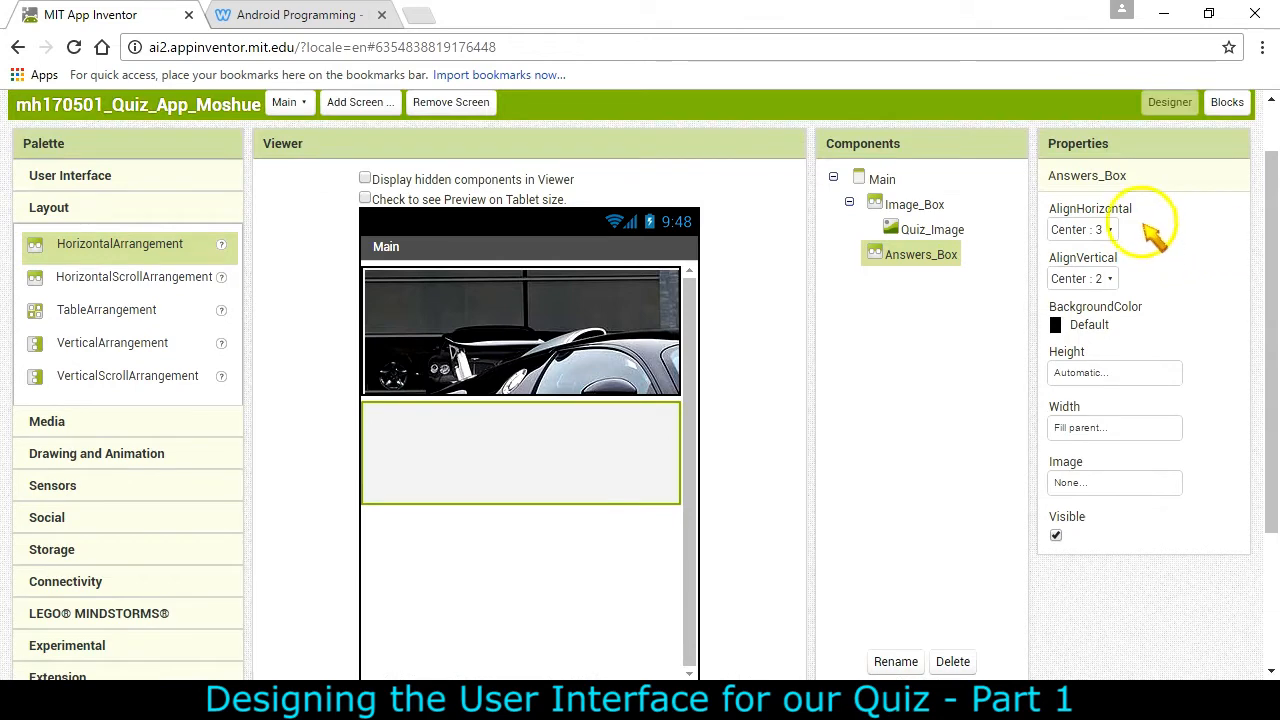
pyautogui.click(1089, 333)
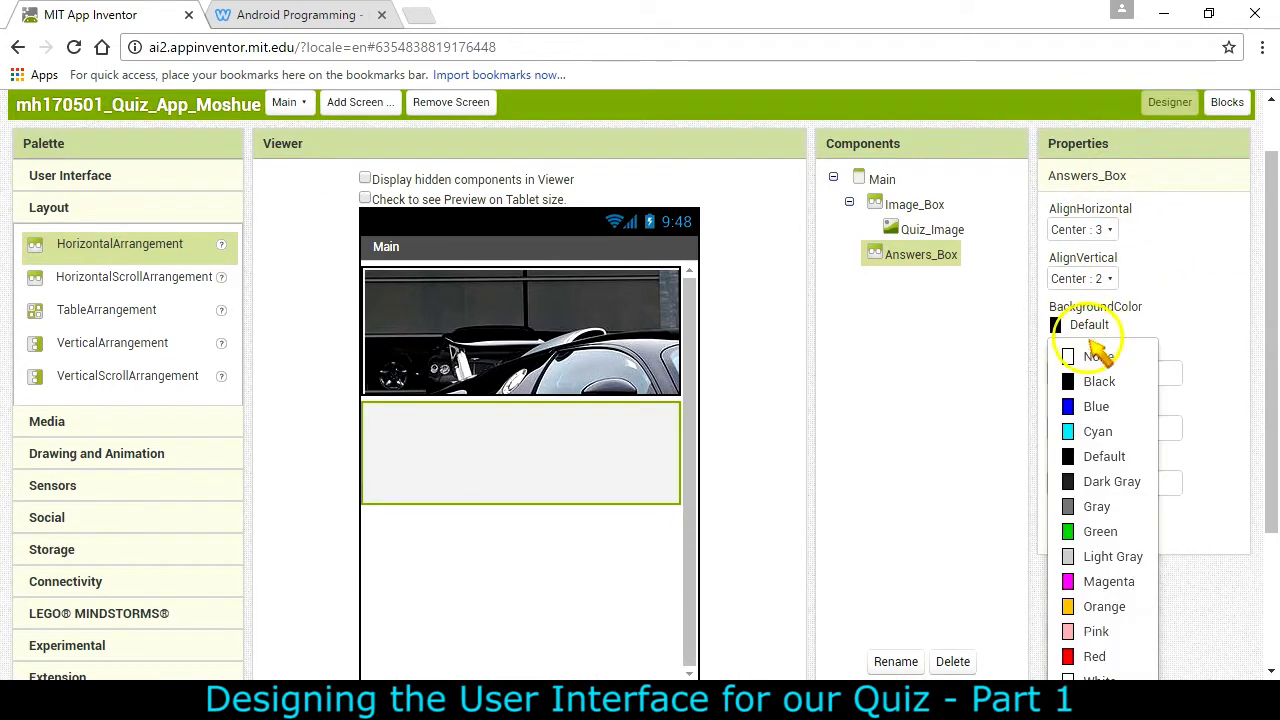
pyautogui.scroll(-1, 1103, 360)
pyautogui.click(1094, 317)
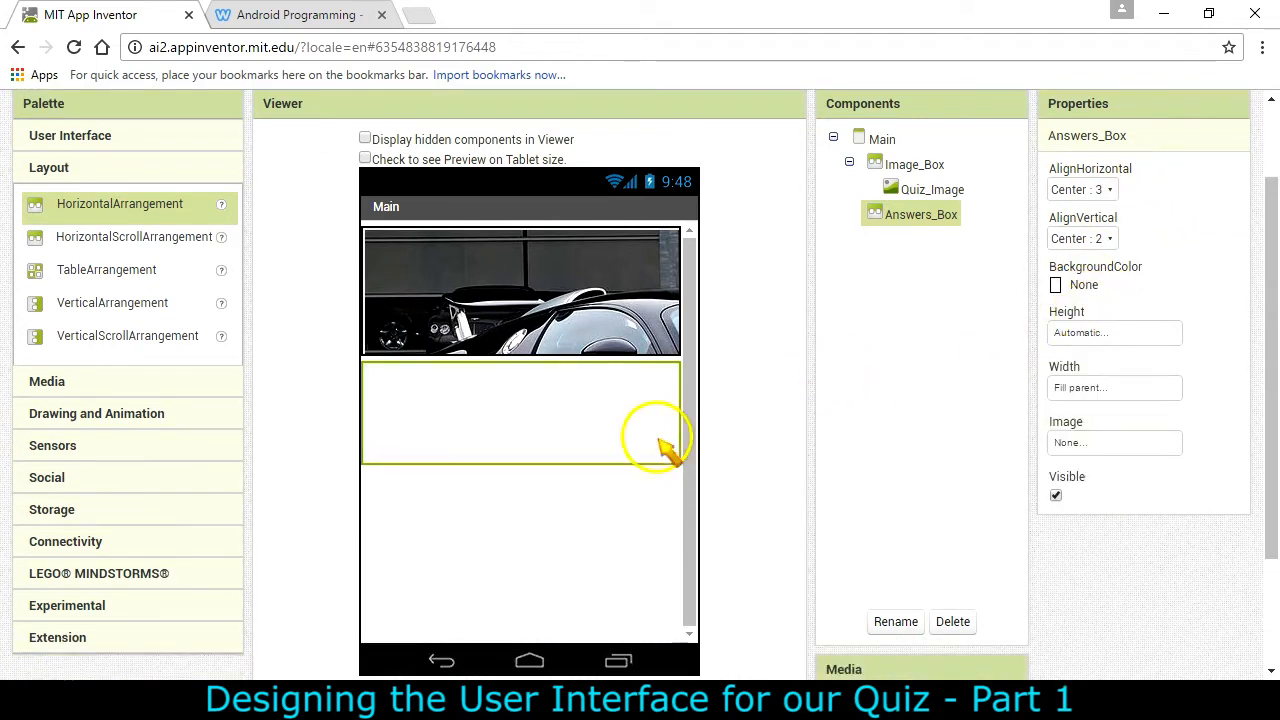
# - Set the Main screen's background image to BG5Light.jpg
pyautogui.click(882, 140)
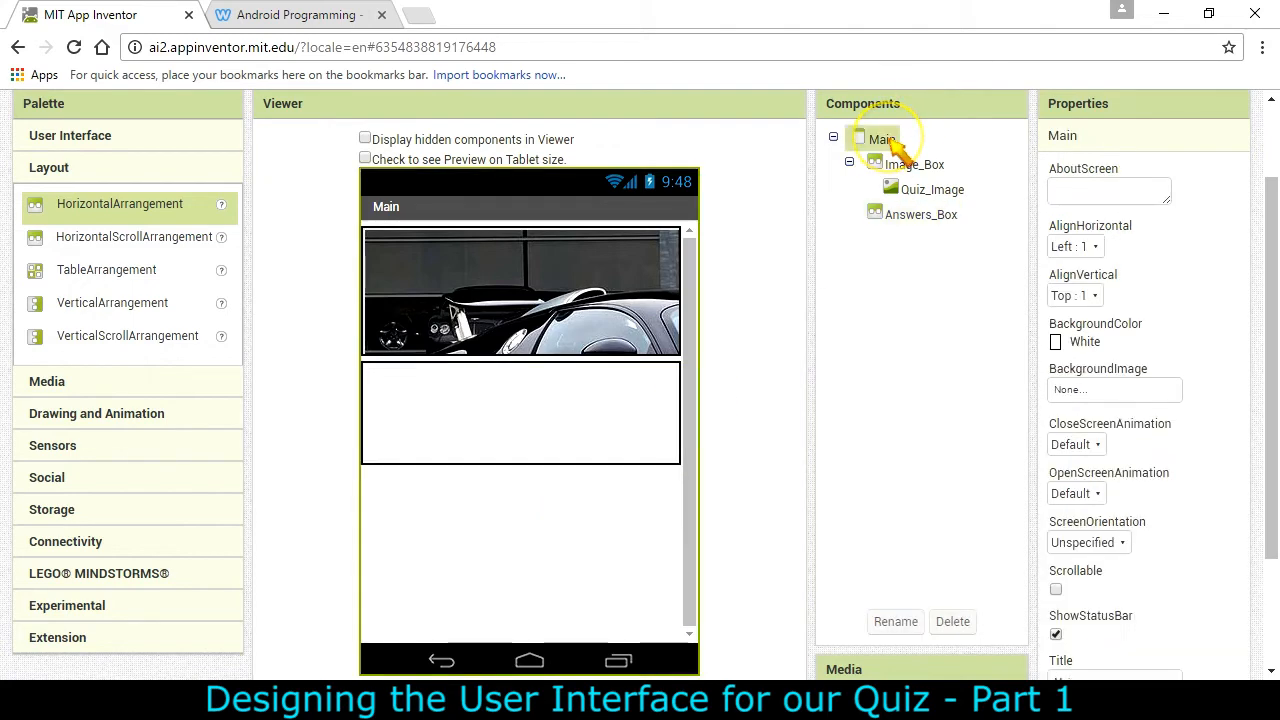
pyautogui.click(1085, 343)
pyautogui.scroll(-1, 1094, 366)
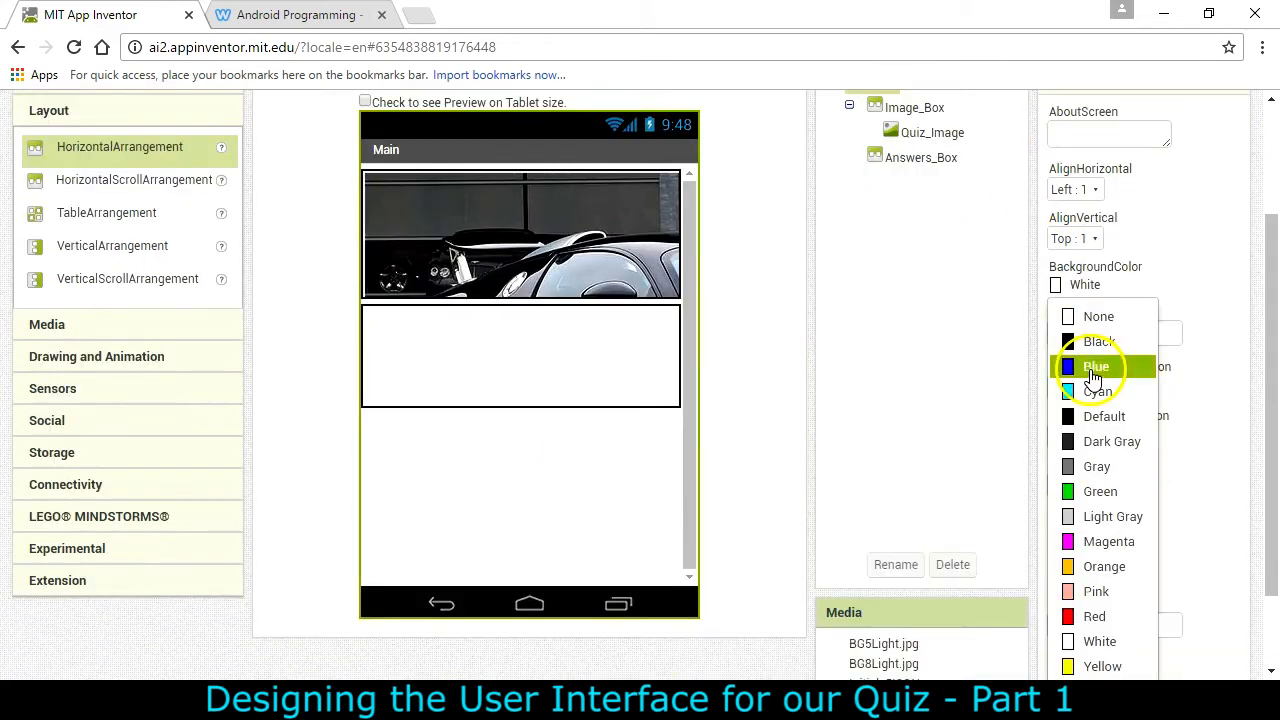
pyautogui.click(1221, 393)
pyautogui.scroll(-1, 1248, 415)
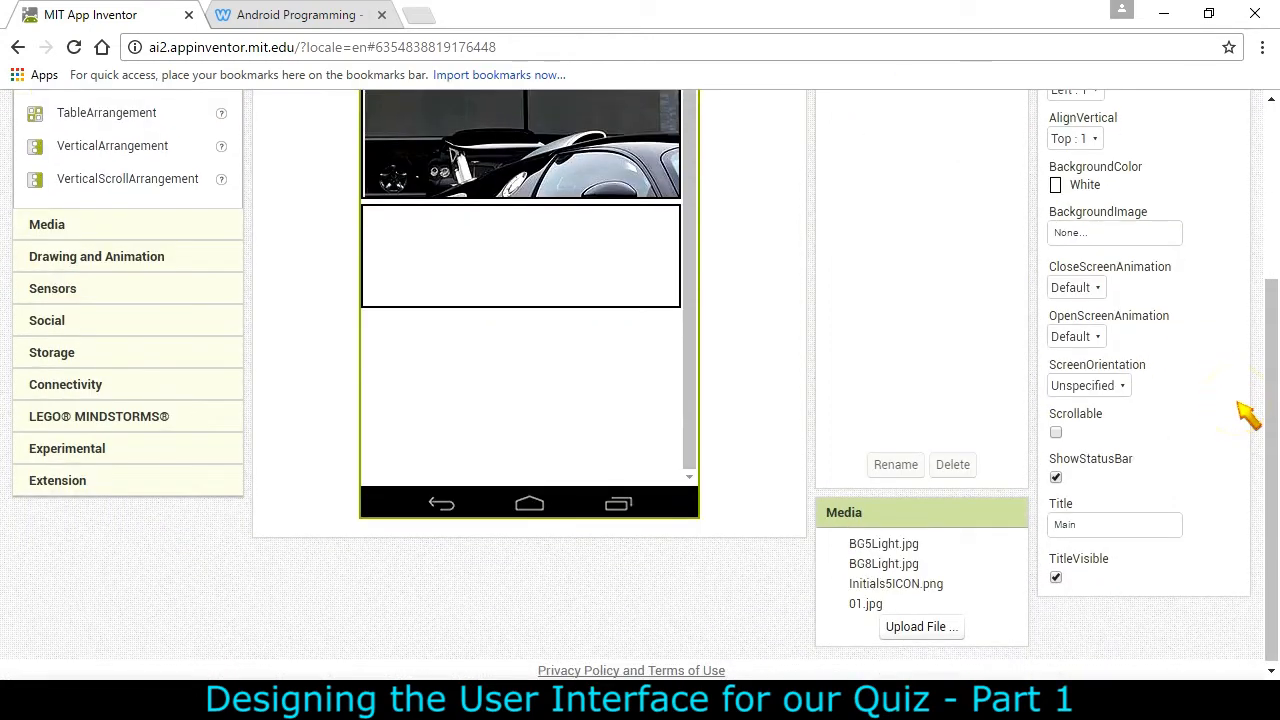
pyautogui.scroll(1, 1248, 415)
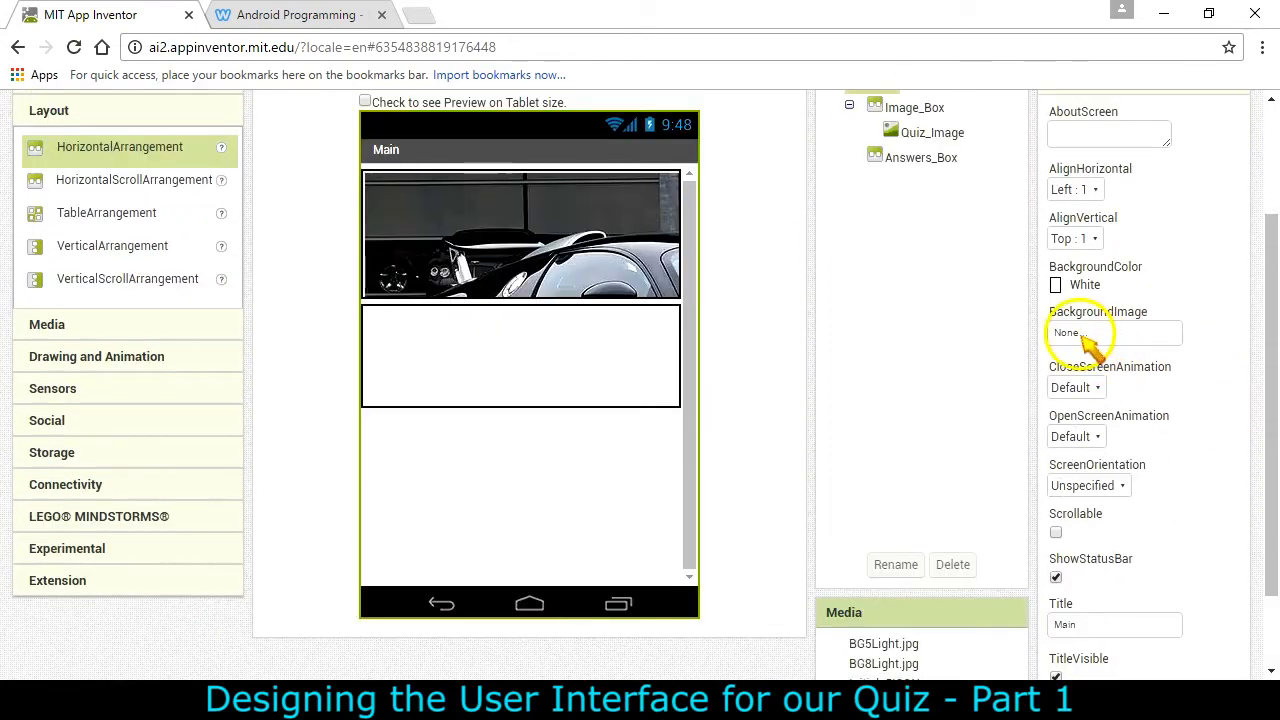
pyautogui.click(1086, 333)
pyautogui.click(1100, 349)
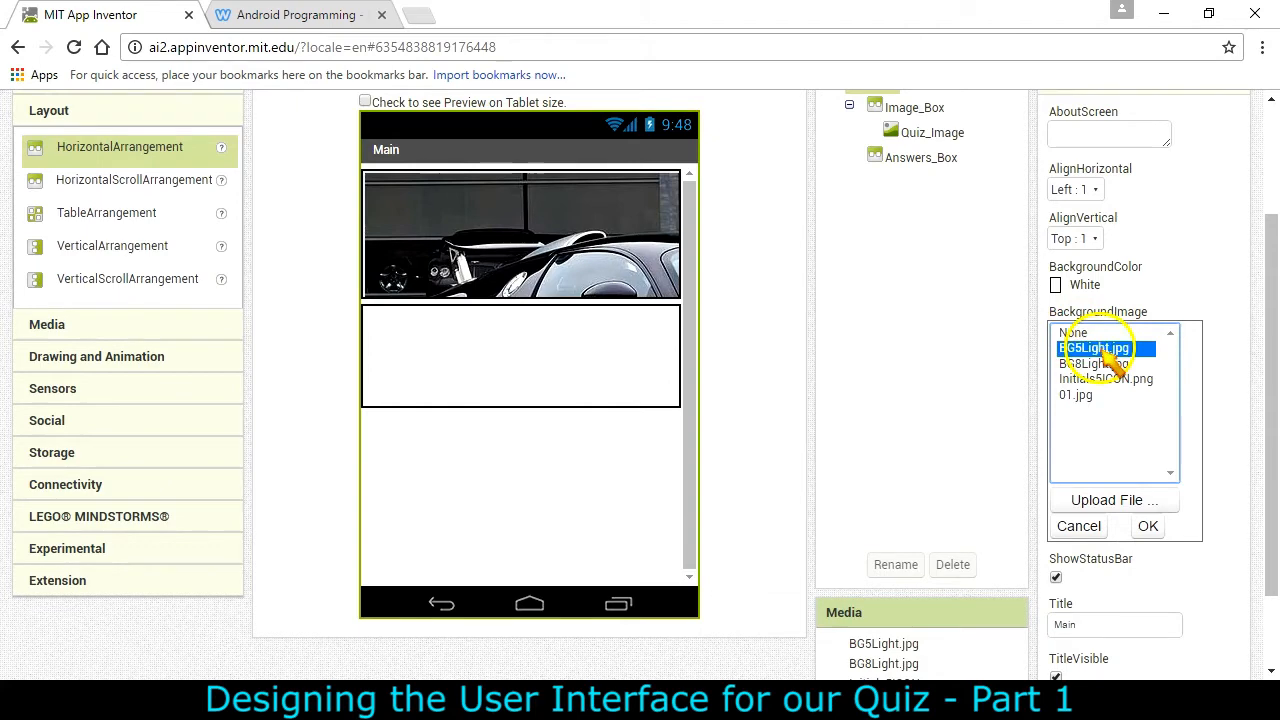
pyautogui.click(1147, 526)
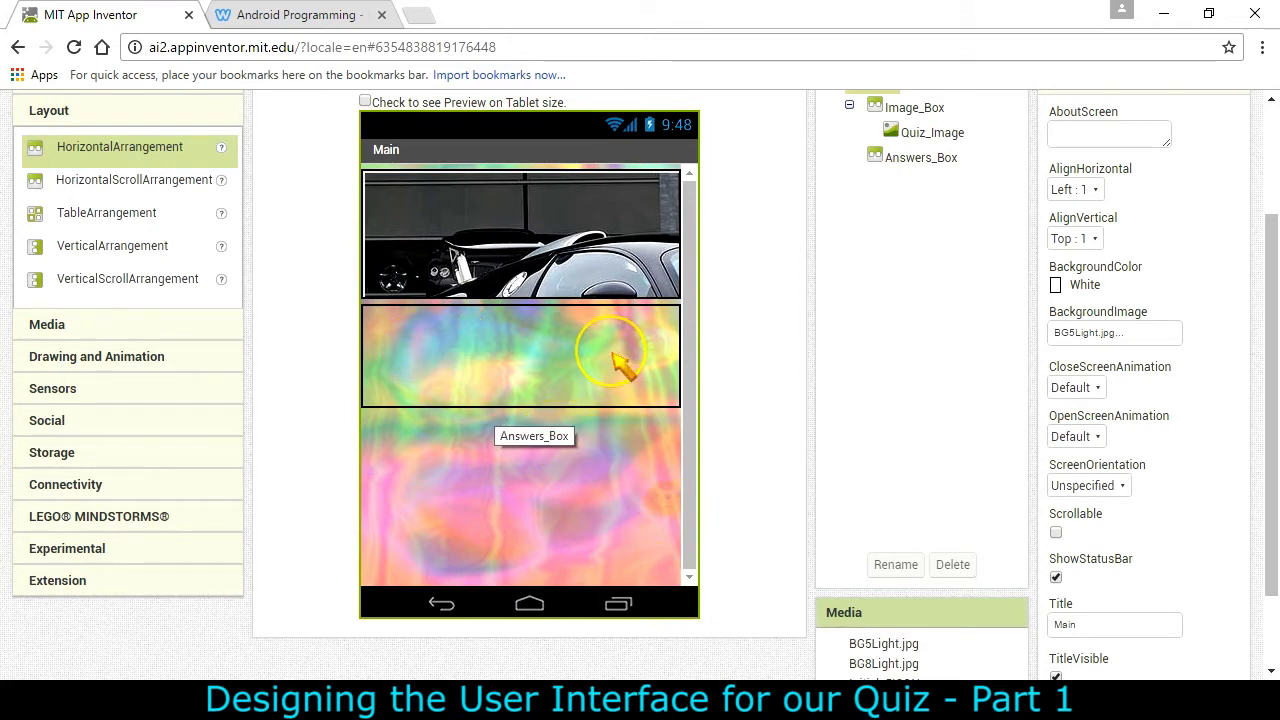
# - On the Android Programming page, review the Bridge Quiz layout and copy the name Select_Label from the component list
pyautogui.click(330, 15)
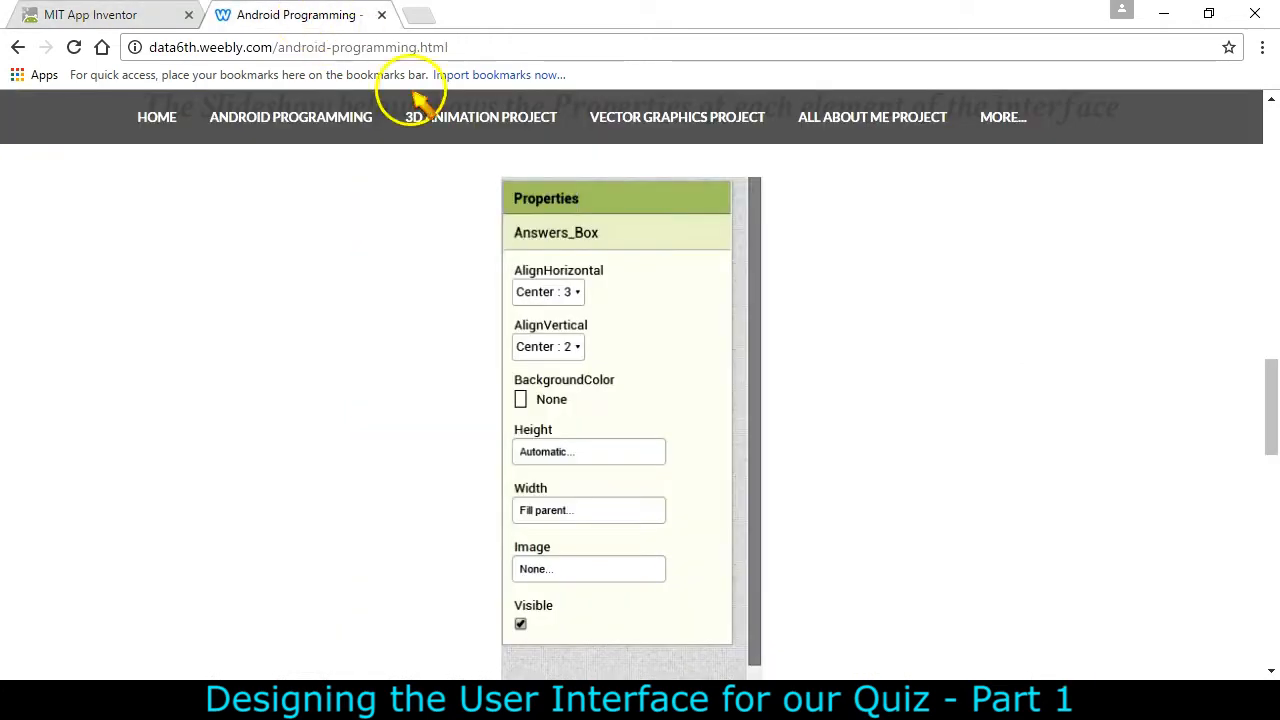
pyautogui.moveTo(1268, 410); pyautogui.dragTo(1262, 252)
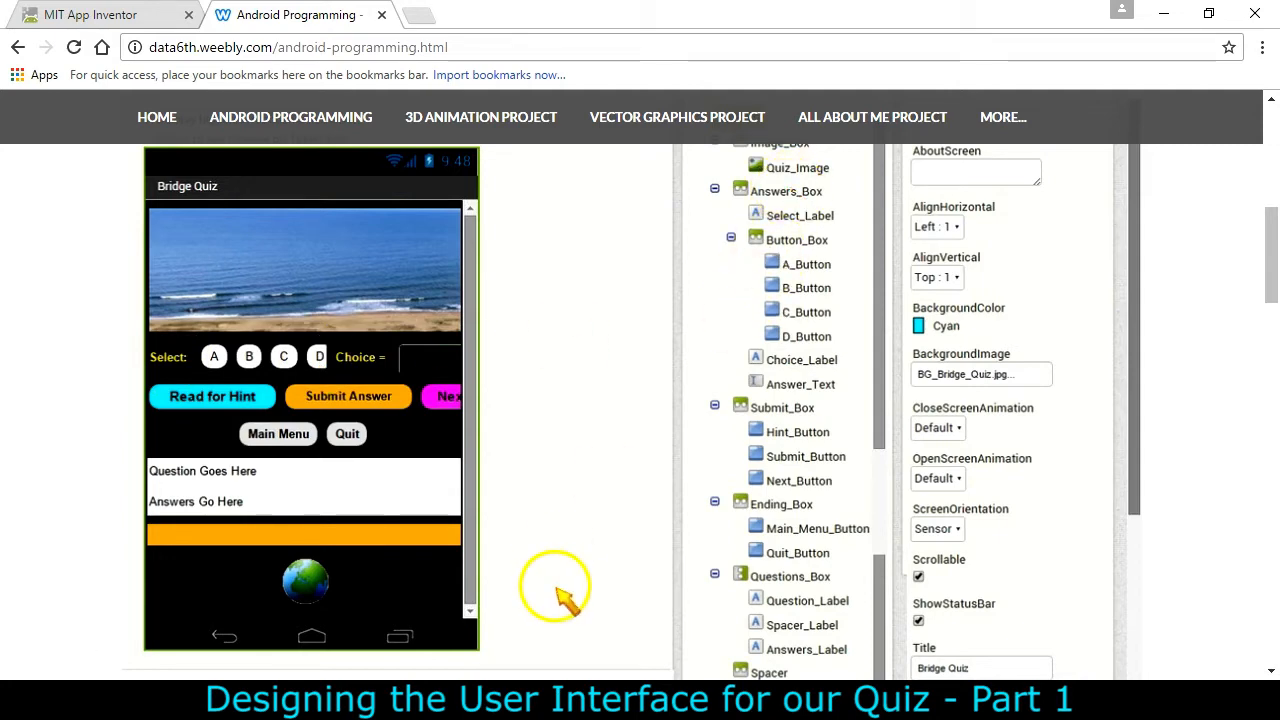
pyautogui.scroll(-6, 606, 380)
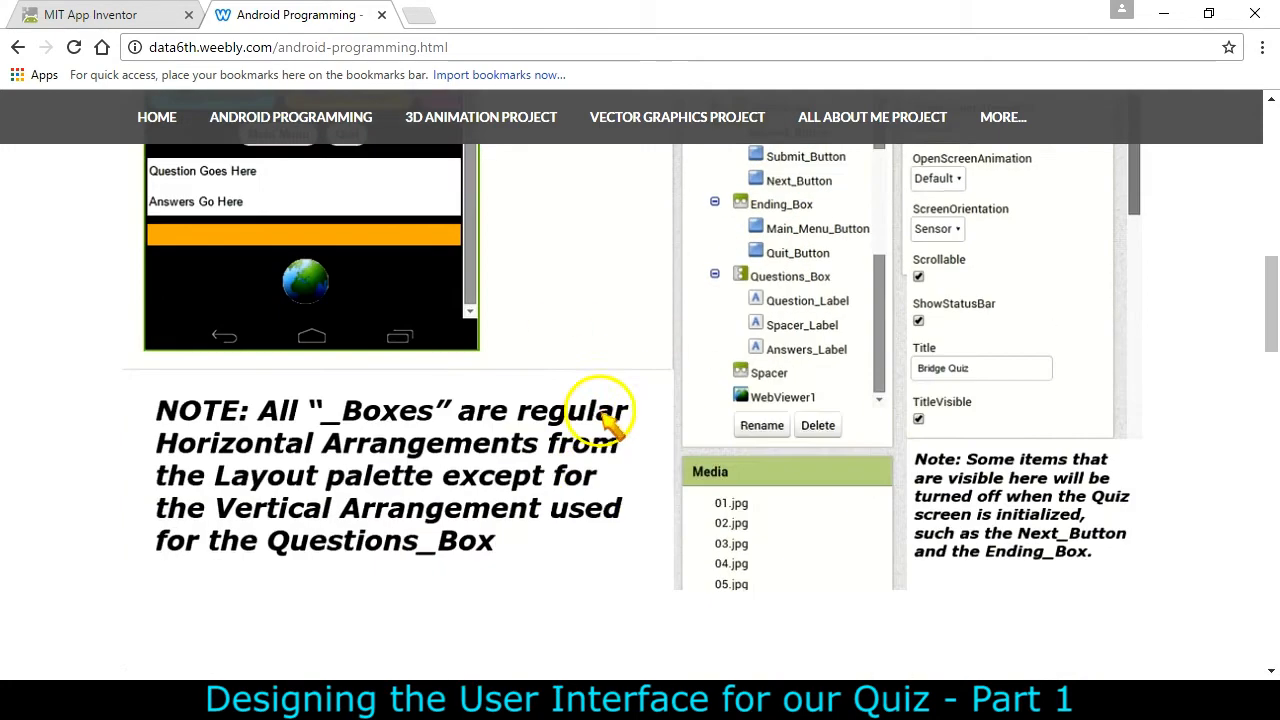
pyautogui.scroll(-7, 606, 490)
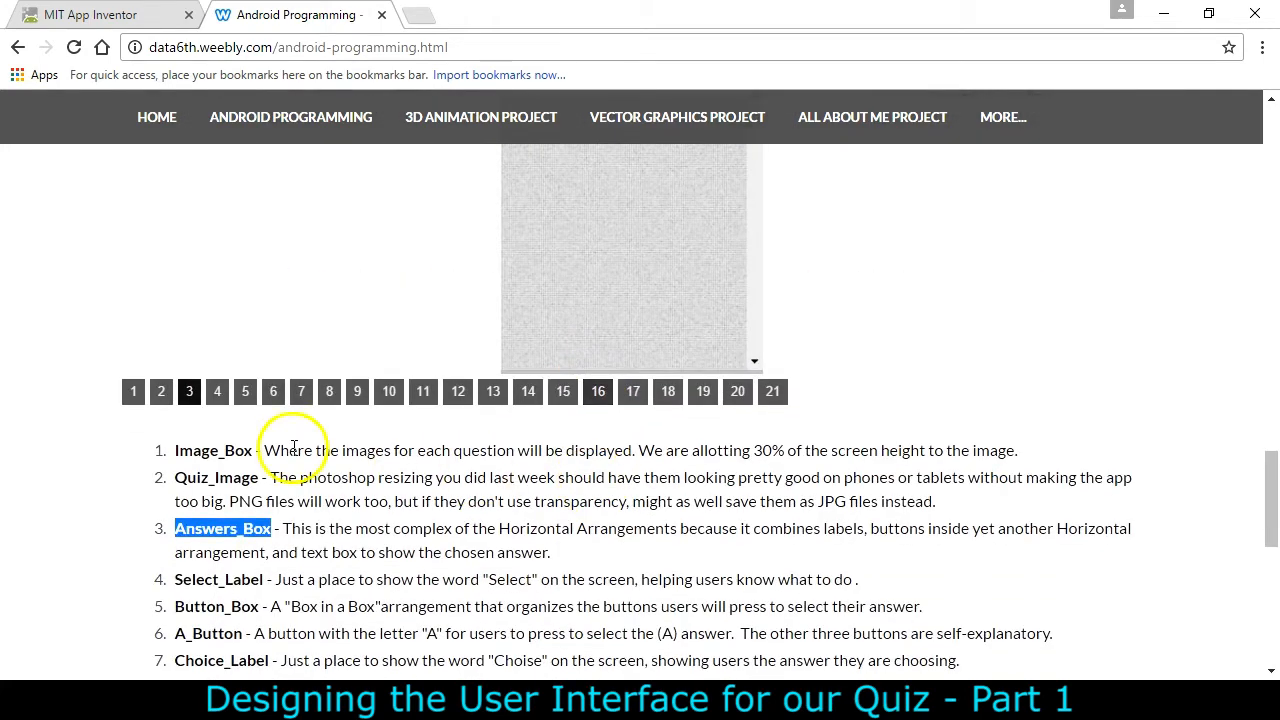
pyautogui.moveTo(177, 578); pyautogui.dragTo(265, 584)
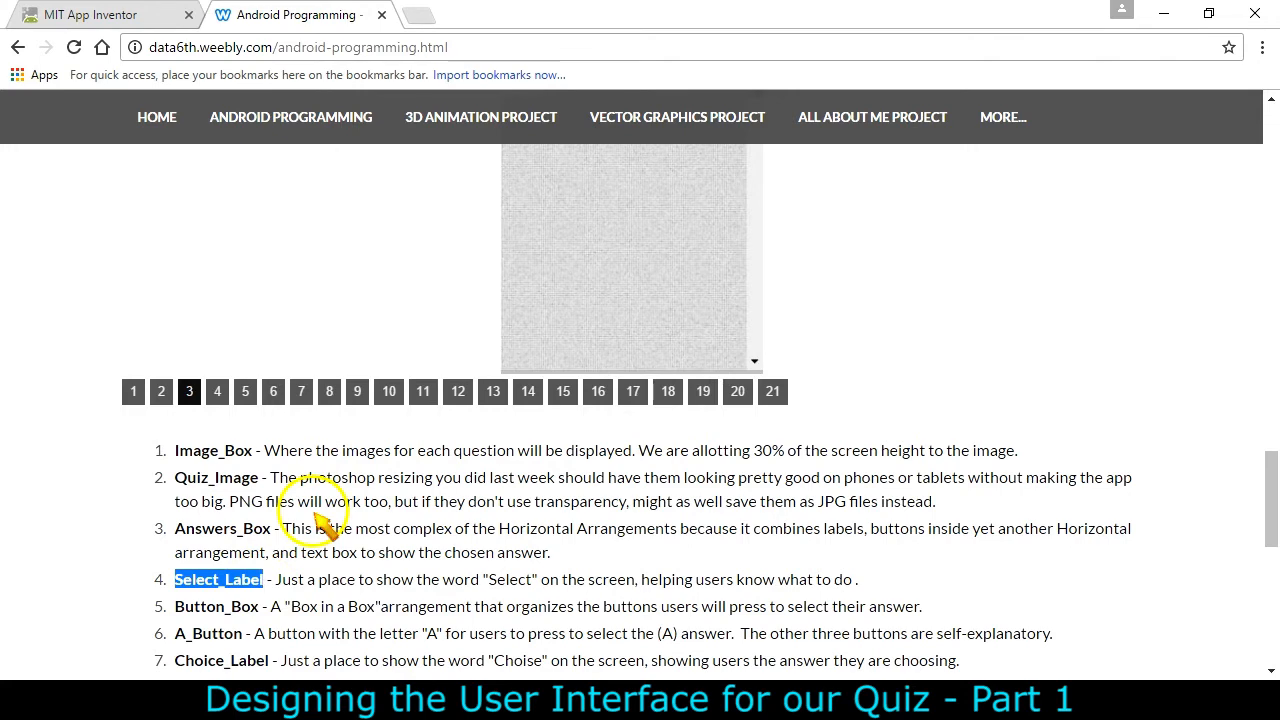
# - Show slide 4 of the properties slideshow and review the Select_Label properties
pyautogui.click(217, 391)
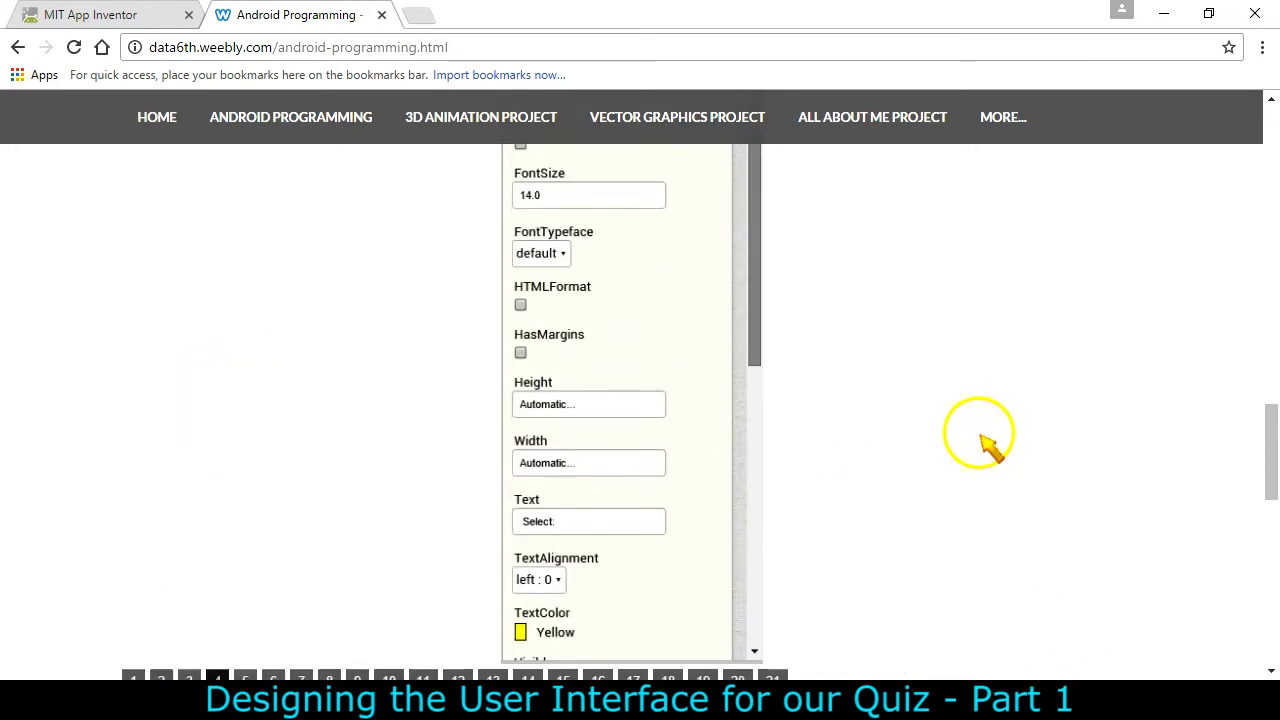
pyautogui.scroll(3, 985, 445)
pyautogui.scroll(-2, 985, 447)
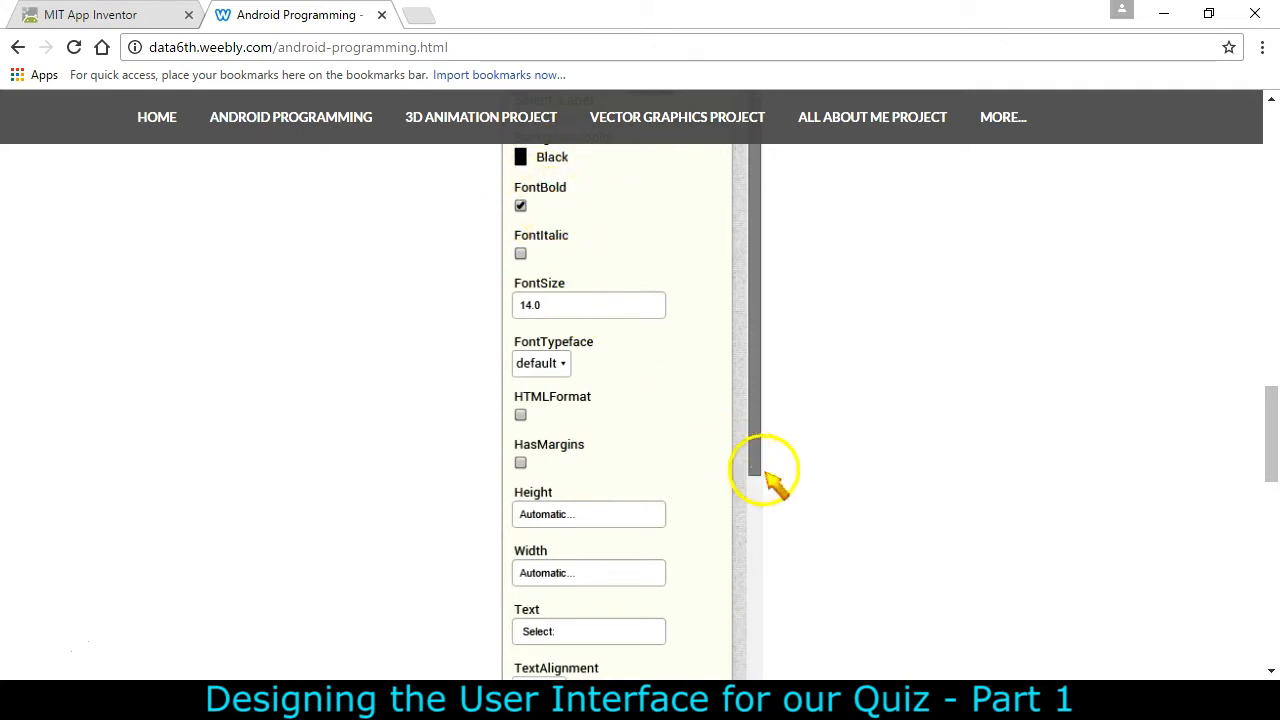
pyautogui.scroll(2, 455, 560)
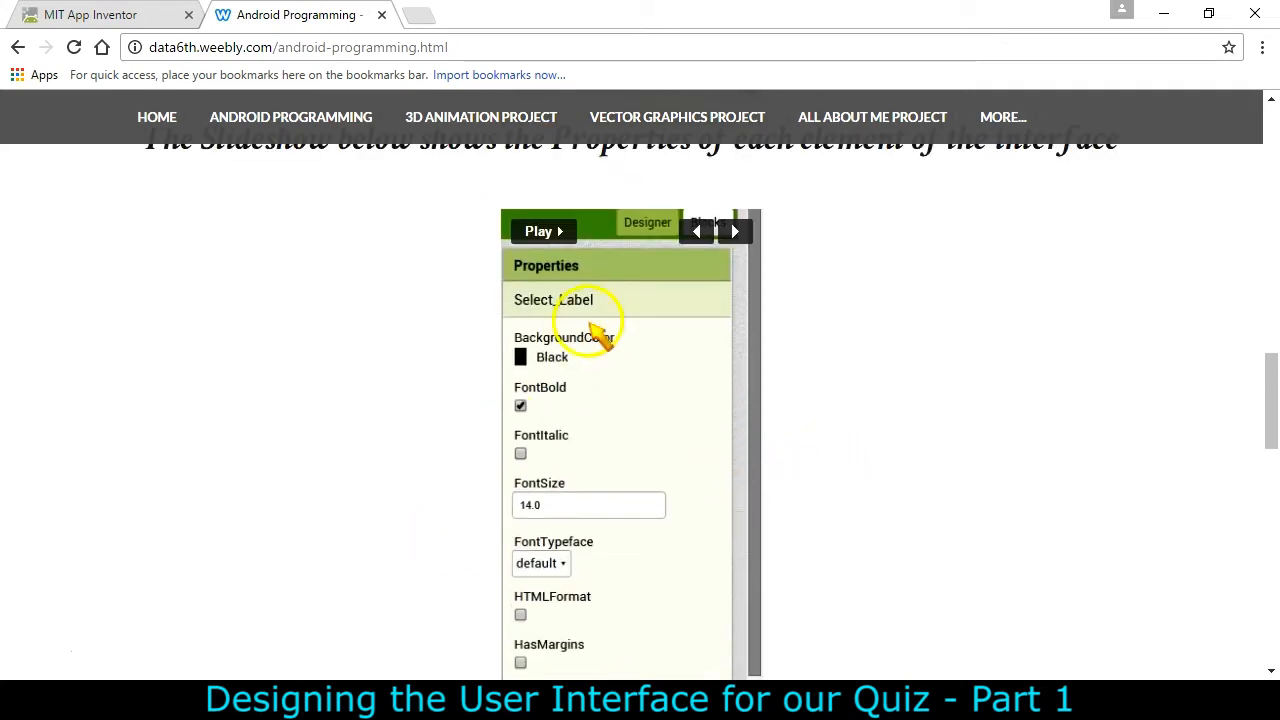
# - Return to MIT App Inventor and add a Label inside Answers_Box on the Main screen
pyautogui.click(126, 16)
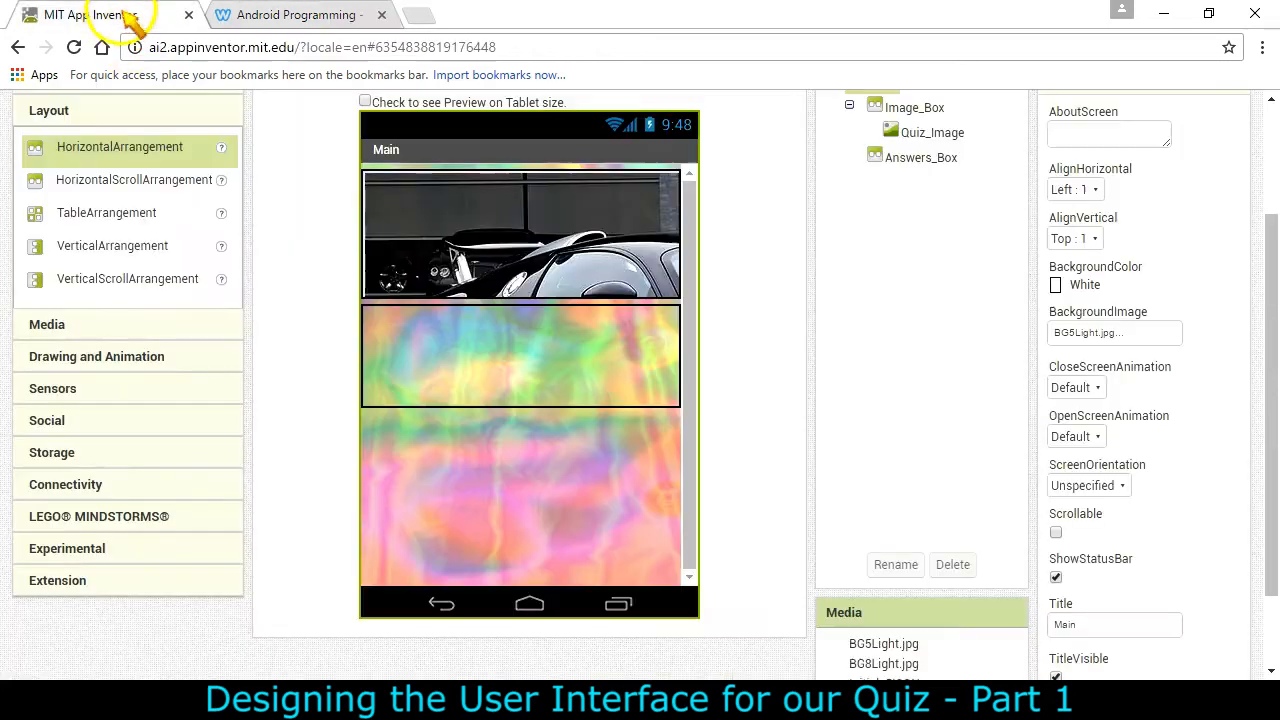
pyautogui.scroll(2, 100, 366)
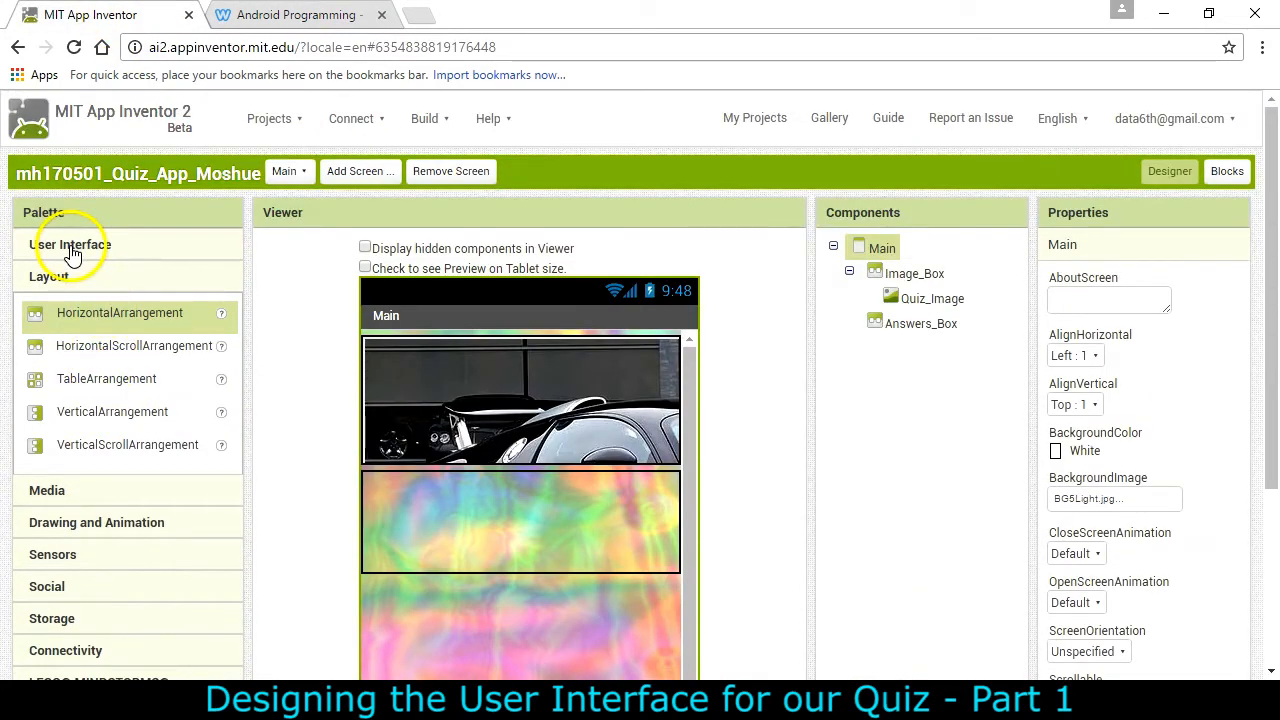
pyautogui.click(72, 250)
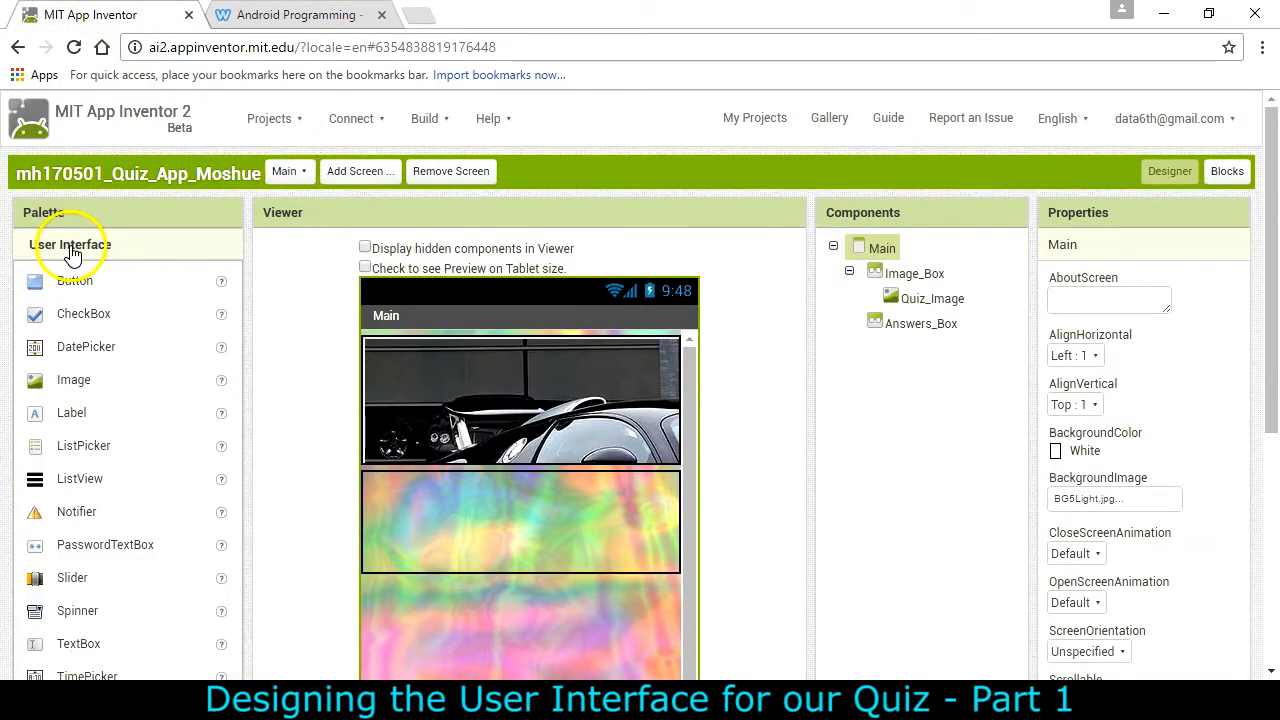
pyautogui.click(72, 418)
pyautogui.moveTo(66, 420); pyautogui.dragTo(452, 545)
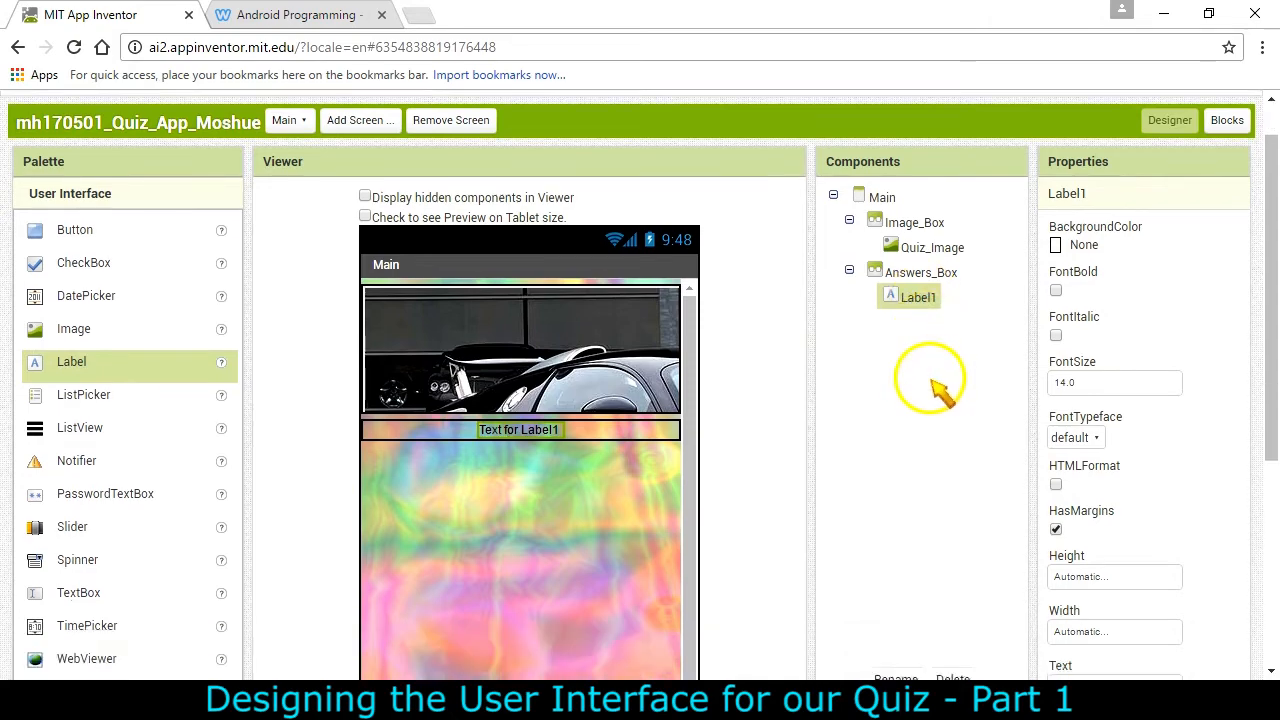
# - Rename the new label in Answers_Box to Select_Label
pyautogui.scroll(-3, 935, 400)
pyautogui.click(893, 429)
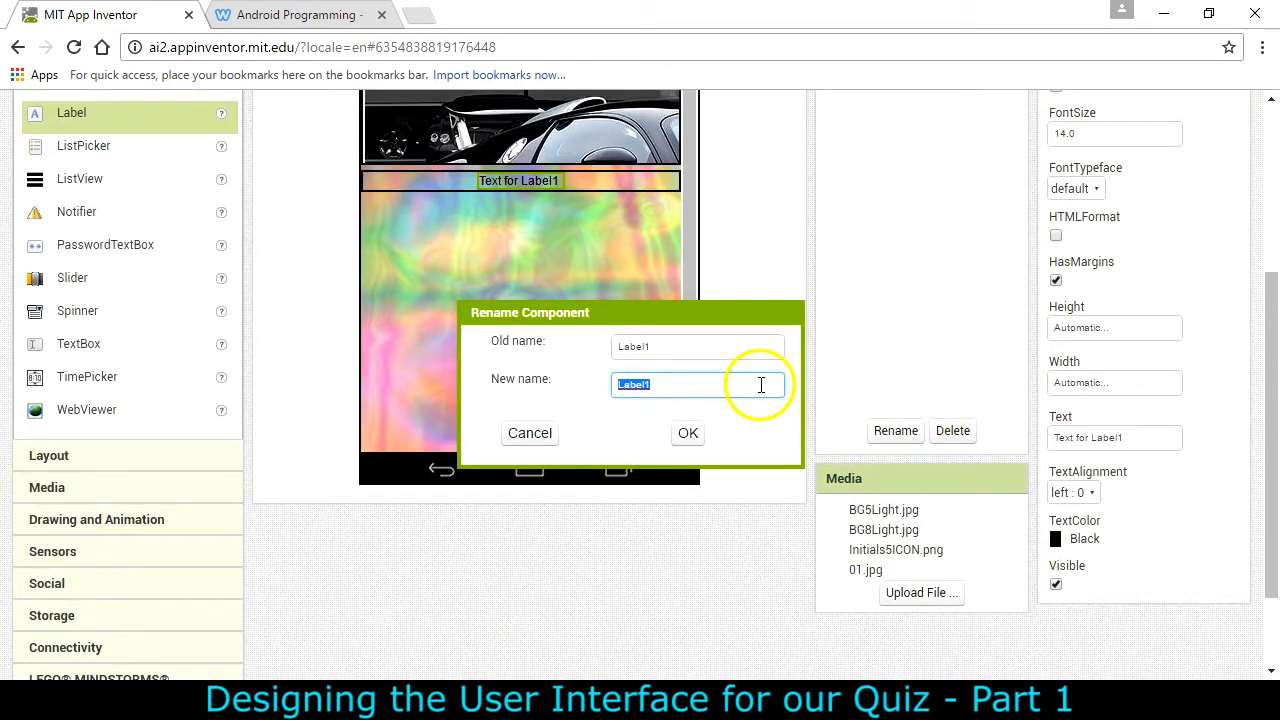
pyautogui.click(686, 432)
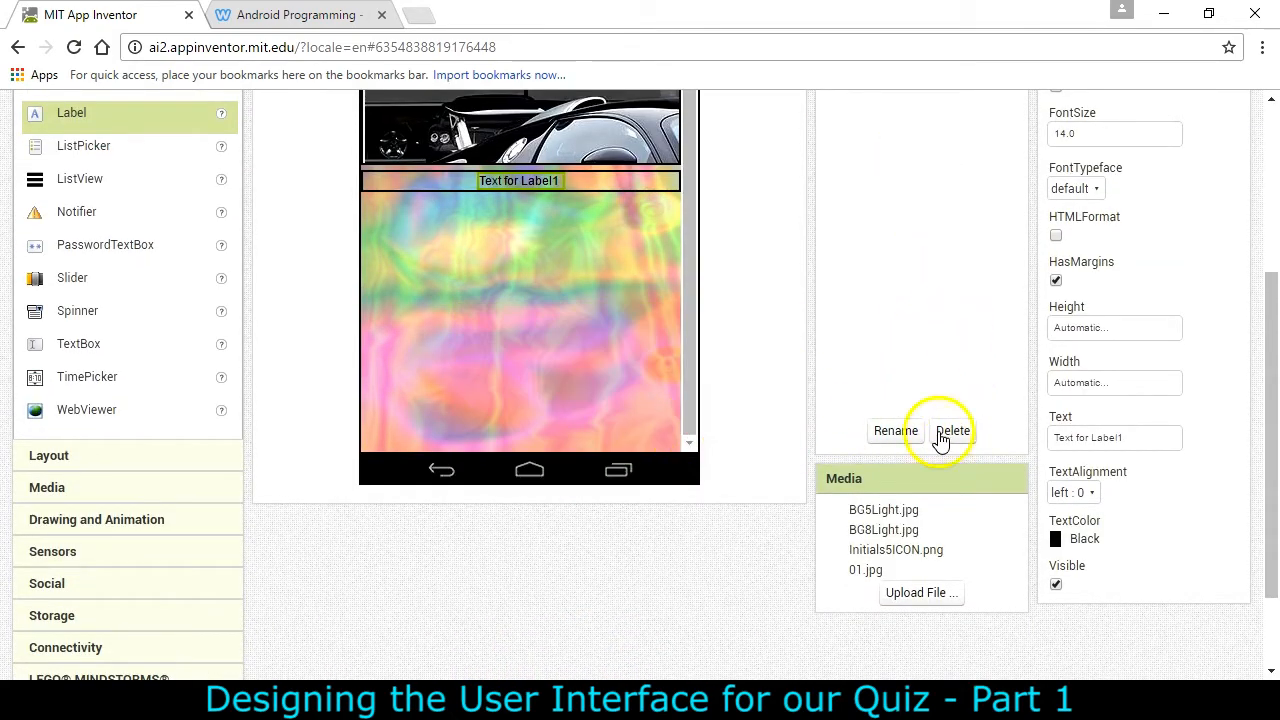
# - Set the text of Select_Label to "Select="
pyautogui.click(1149, 437)
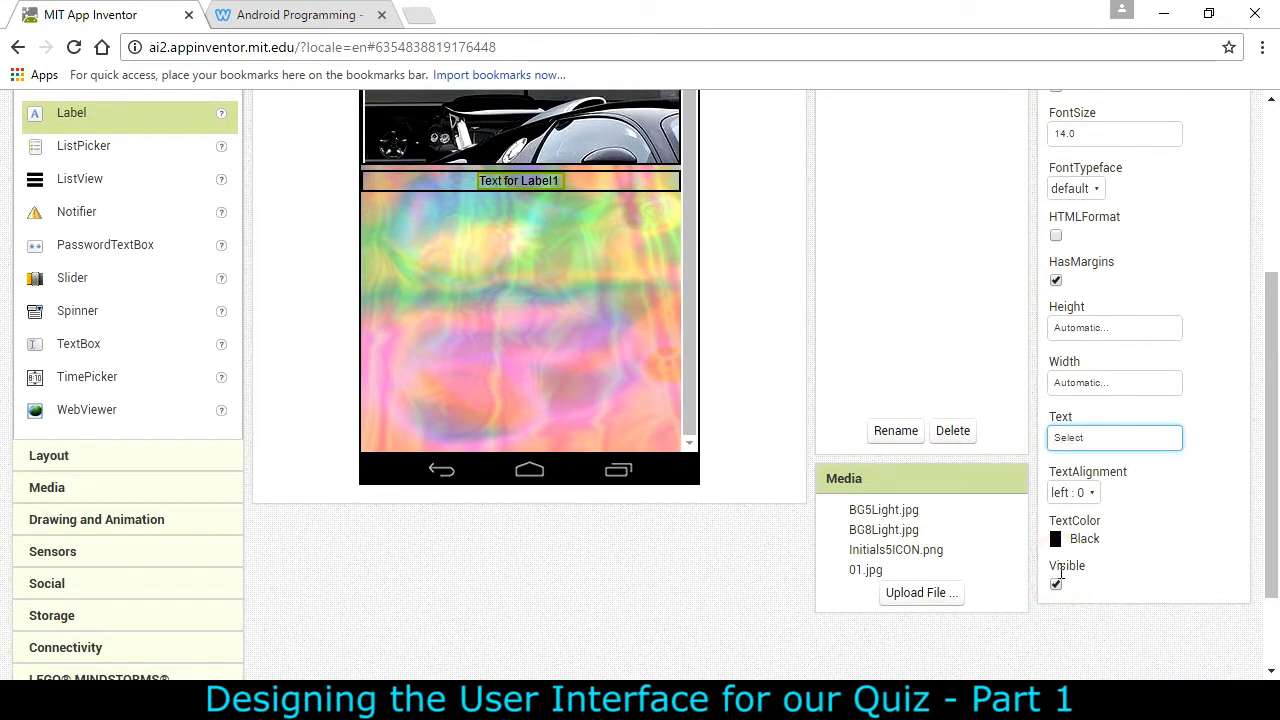
pyautogui.press('Return')
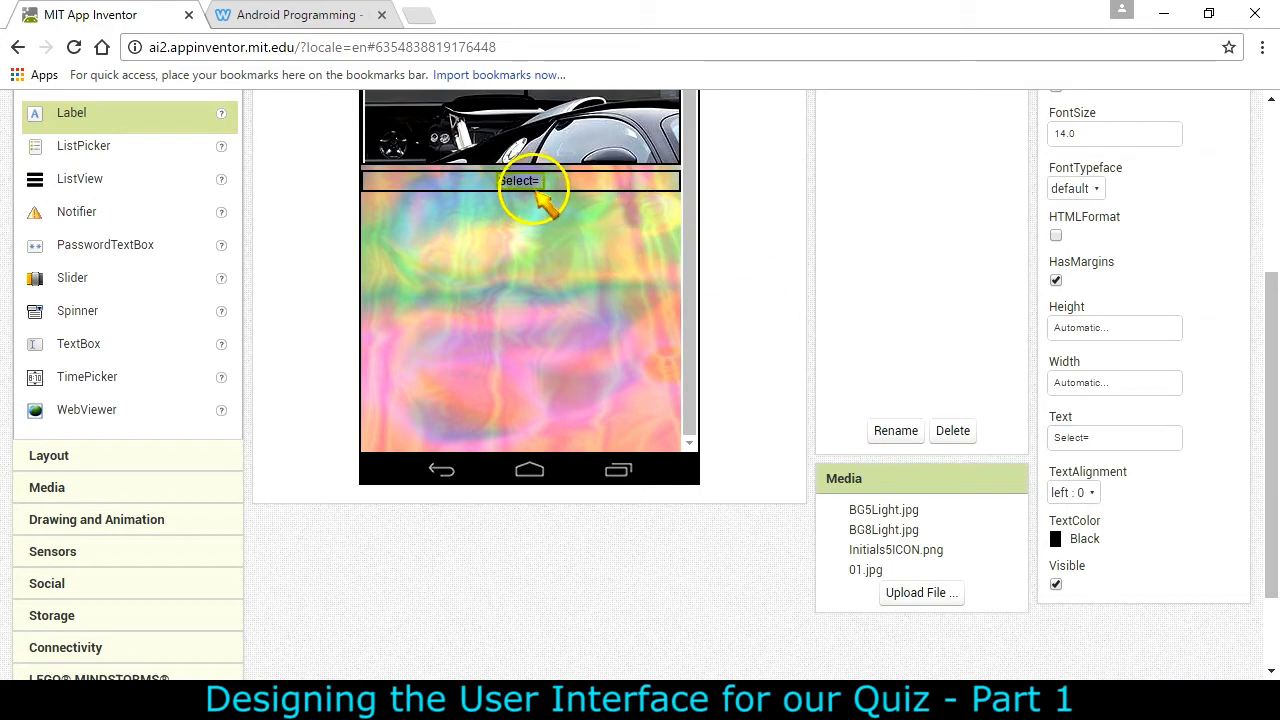
pyautogui.scroll(3, 740, 412)
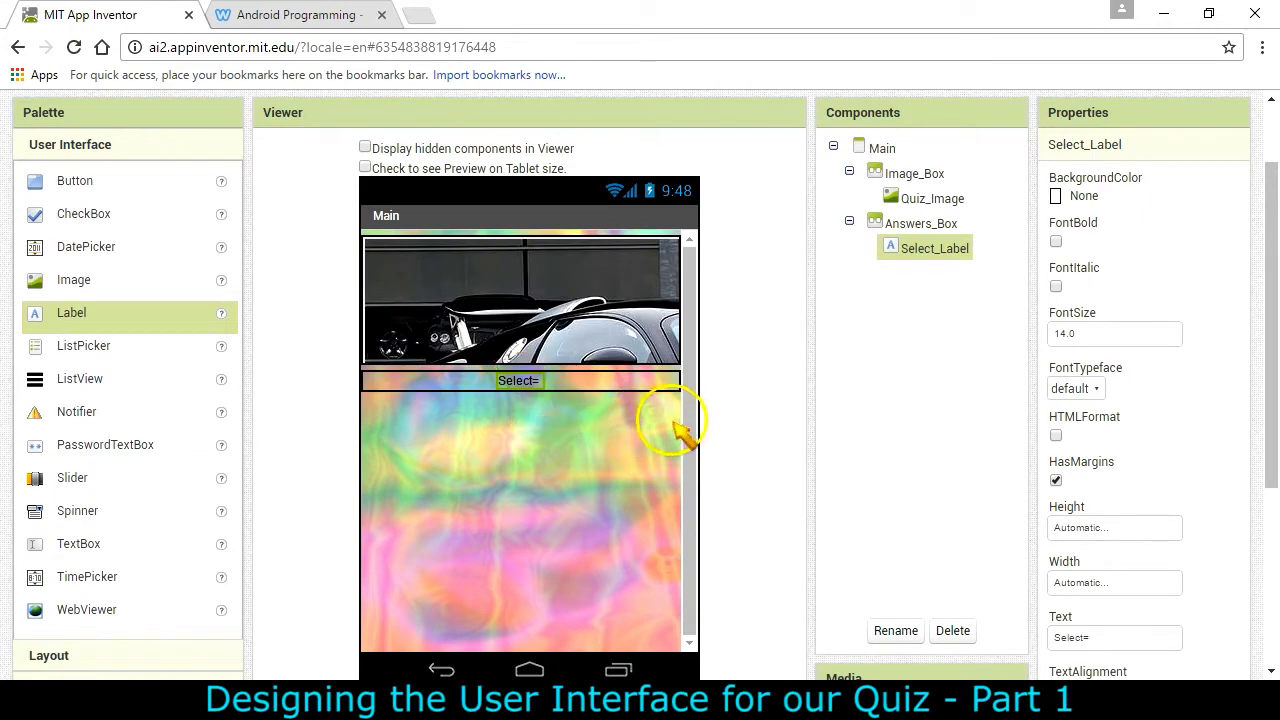
# - Check the Bridge Quiz layout and the Select_Label properties on slide 4 of the Android Programming page, and return to MIT App Inventor
pyautogui.click(335, 16)
pyautogui.scroll(8, 832, 466)
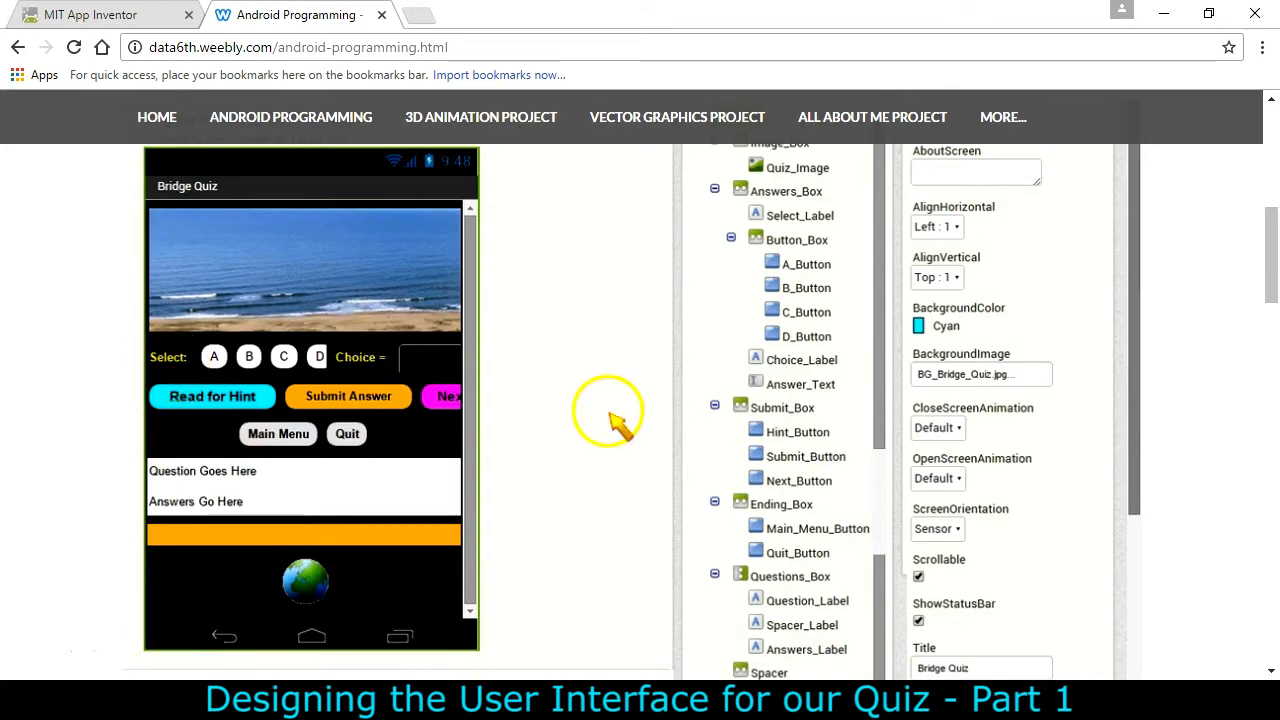
pyautogui.scroll(-3, 594, 429)
pyautogui.scroll(2, 591, 425)
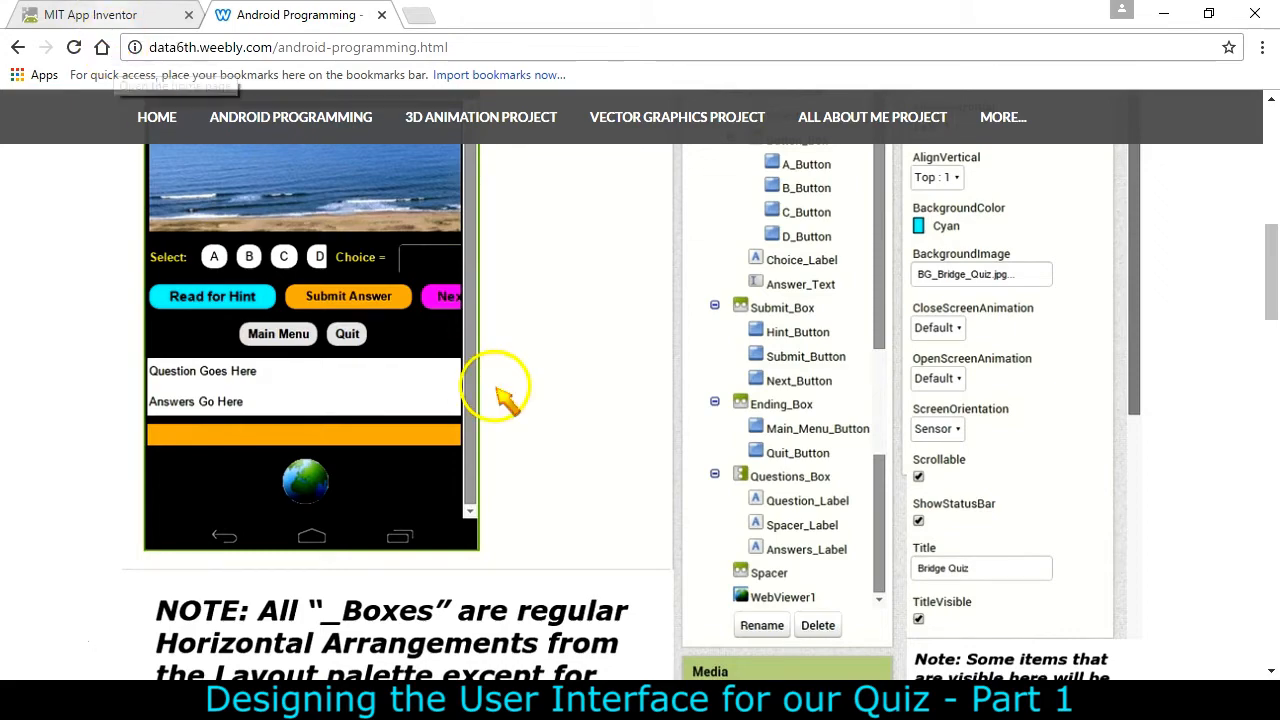
pyautogui.scroll(-10, 520, 405)
pyautogui.scroll(-2, 597, 443)
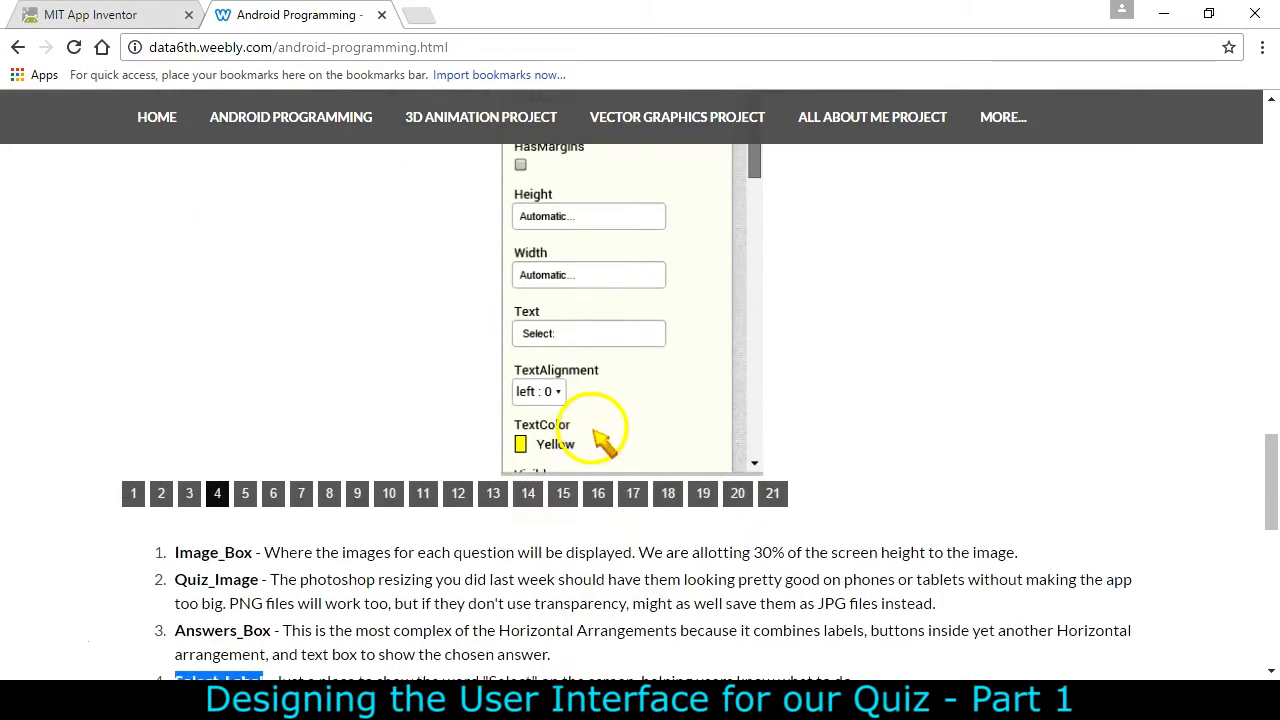
pyautogui.scroll(5, 630, 420)
pyautogui.scroll(-2, 775, 495)
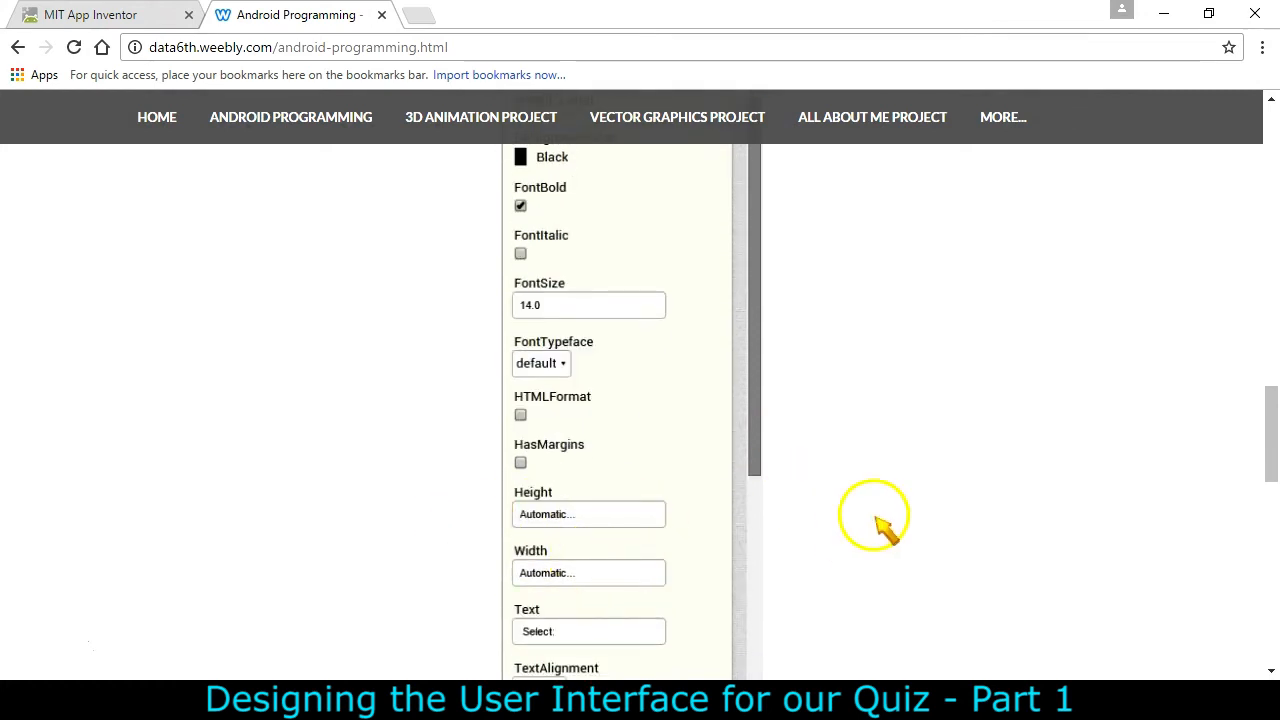
pyautogui.scroll(-1, 875, 520)
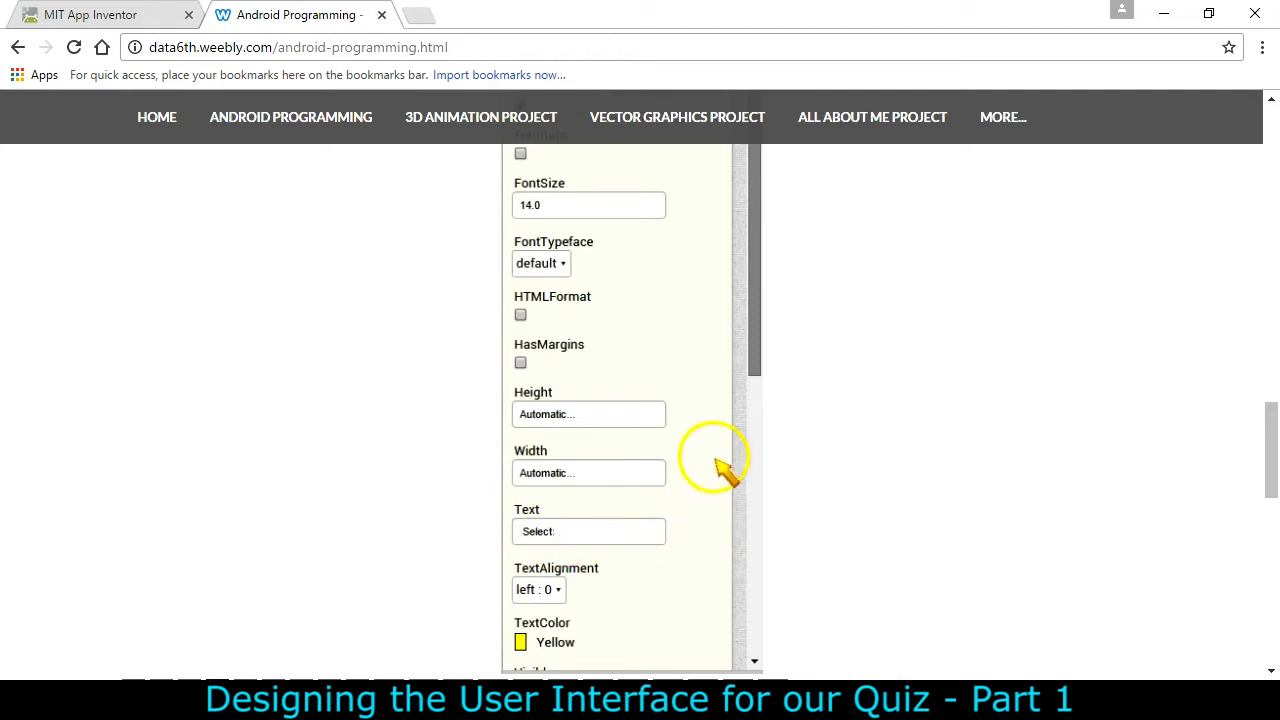
pyautogui.click(118, 16)
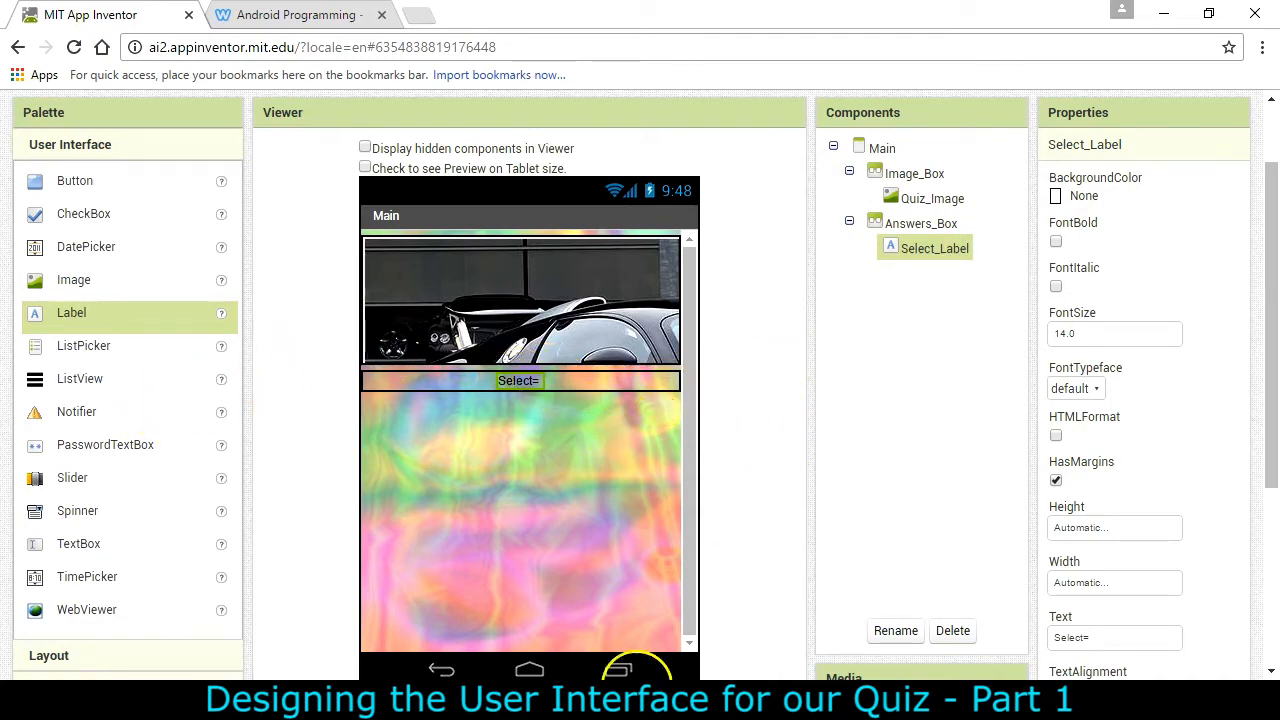
# - Switch to the Android Programming page, select the Button_Box name in the component list, and check its properties on slide 5
pyautogui.click(330, 14)
pyautogui.scroll(-2, 550, 367)
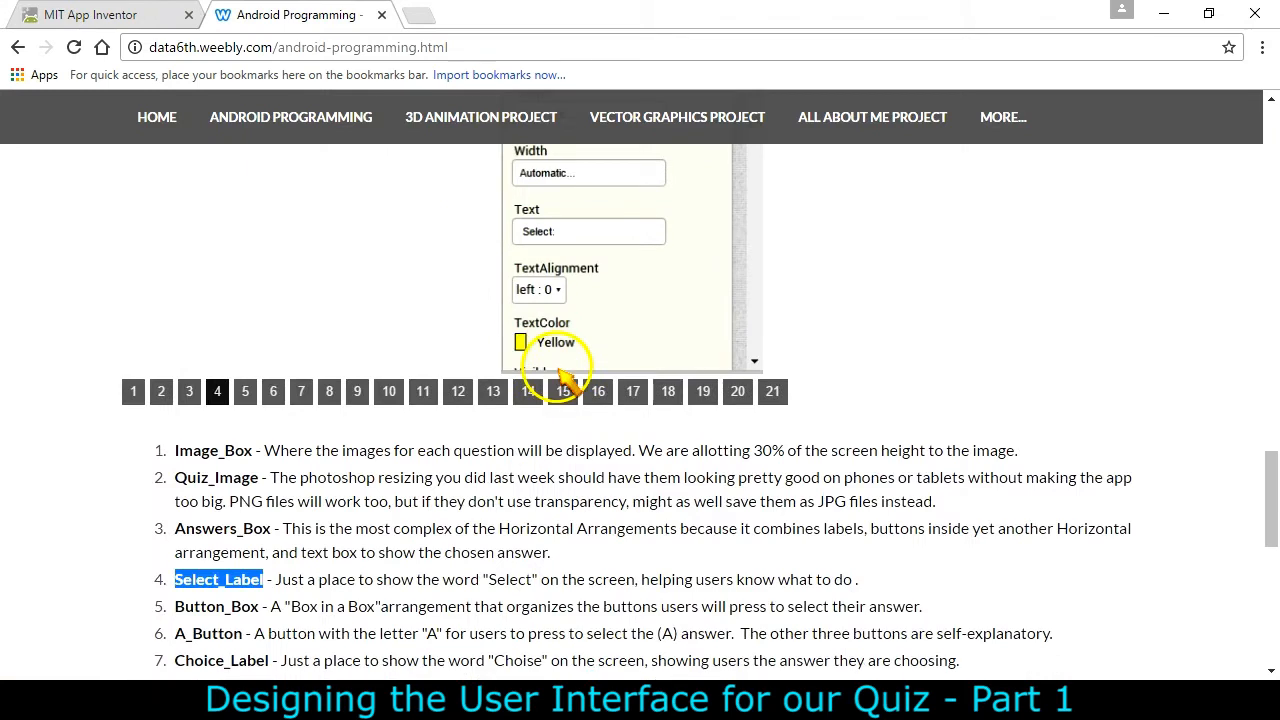
pyautogui.moveTo(177, 607); pyautogui.dragTo(258, 607)
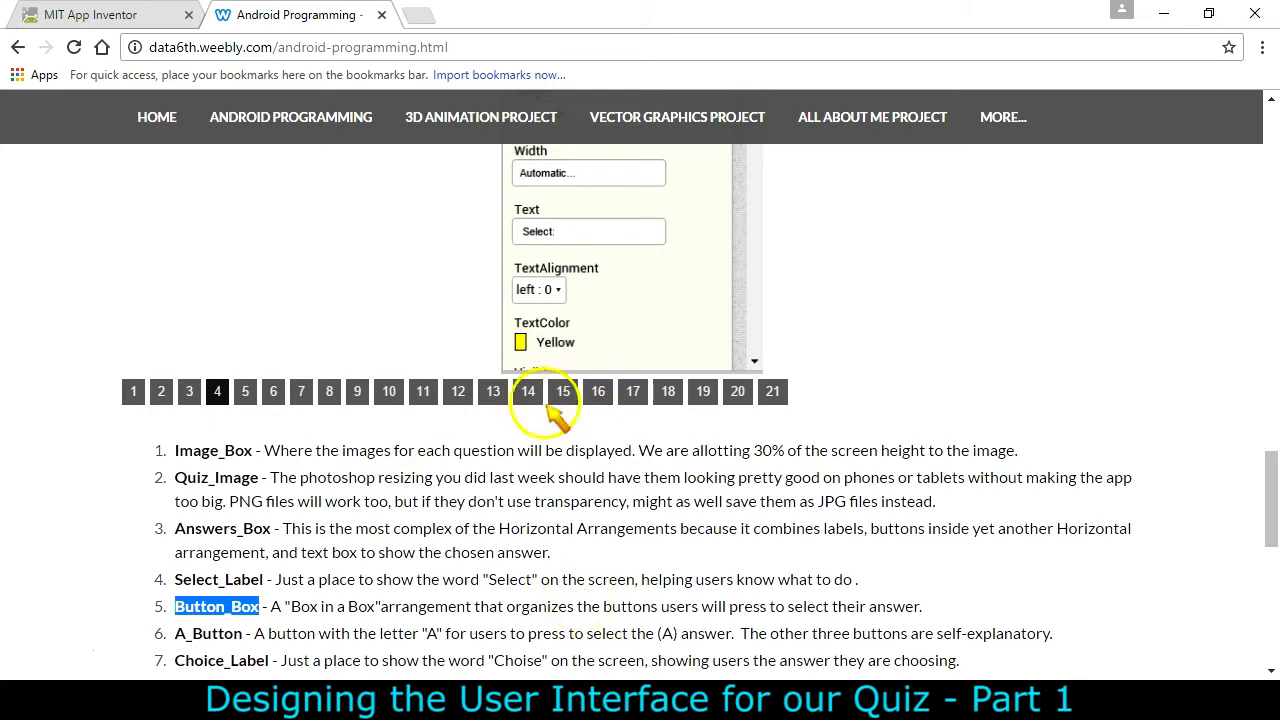
pyautogui.scroll(2, 395, 335)
pyautogui.scroll(4, 395, 337)
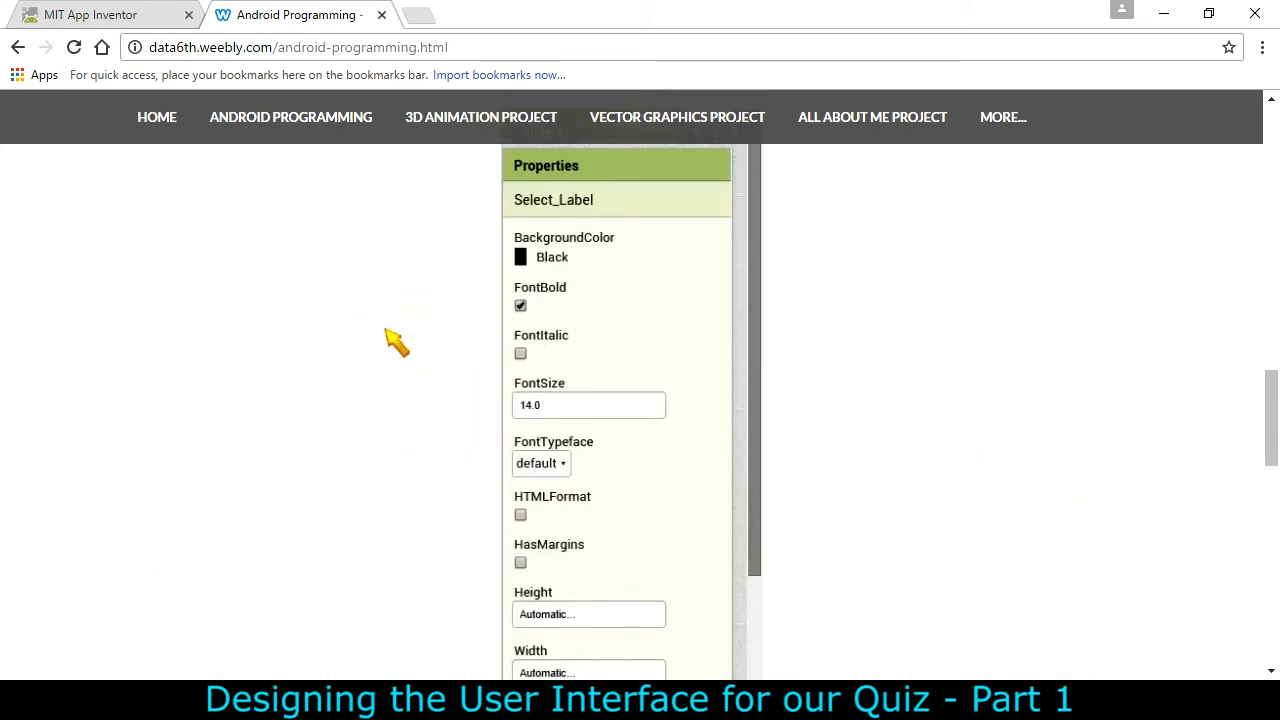
pyautogui.scroll(-3, 395, 340)
pyautogui.click(247, 592)
pyautogui.scroll(2, 434, 423)
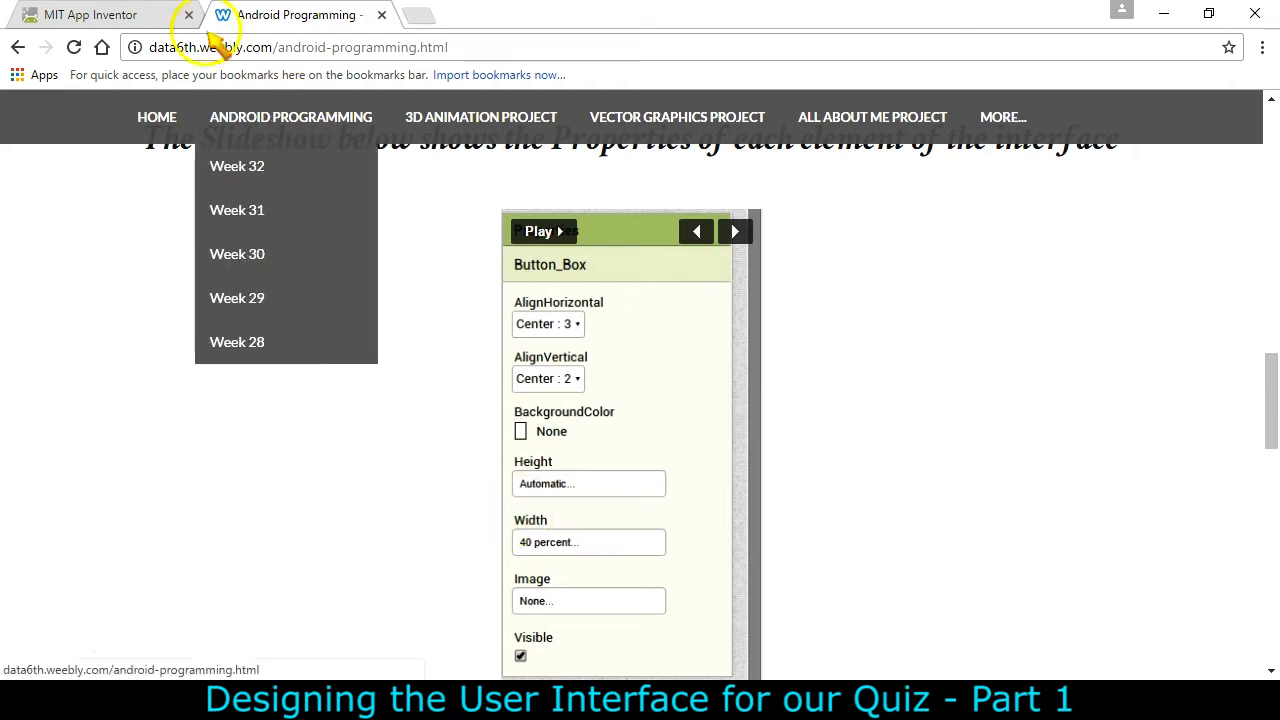
# - Return to MIT App Inventor and add a HorizontalArrangement inside Answers_Box, after Select_Label
pyautogui.click(128, 18)
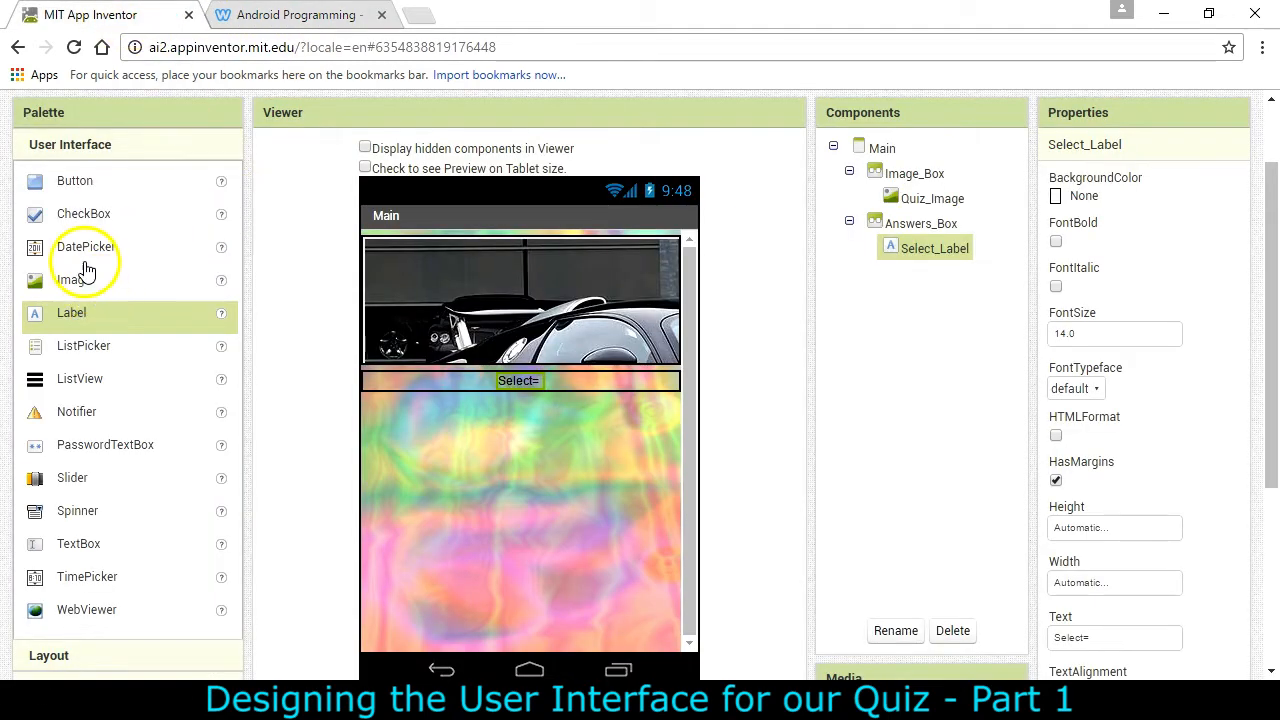
pyautogui.scroll(-2, 90, 400)
pyautogui.click(51, 457)
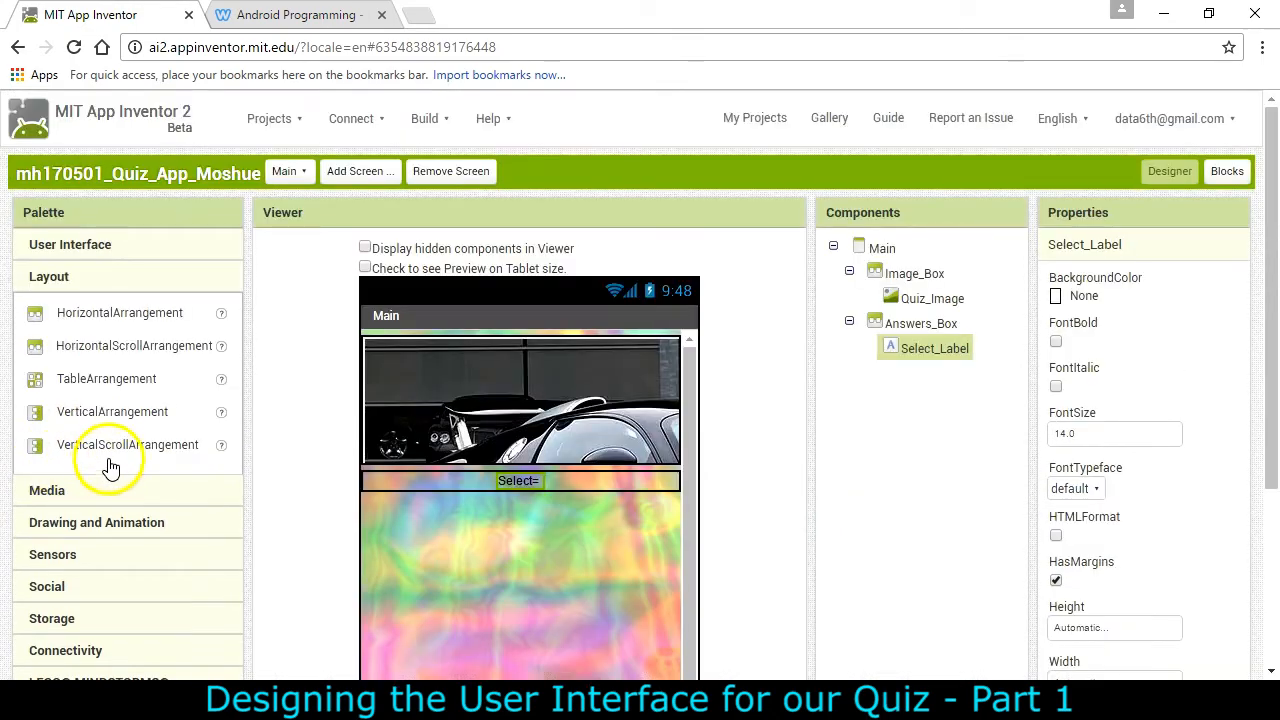
pyautogui.moveTo(62, 313); pyautogui.dragTo(617, 499)
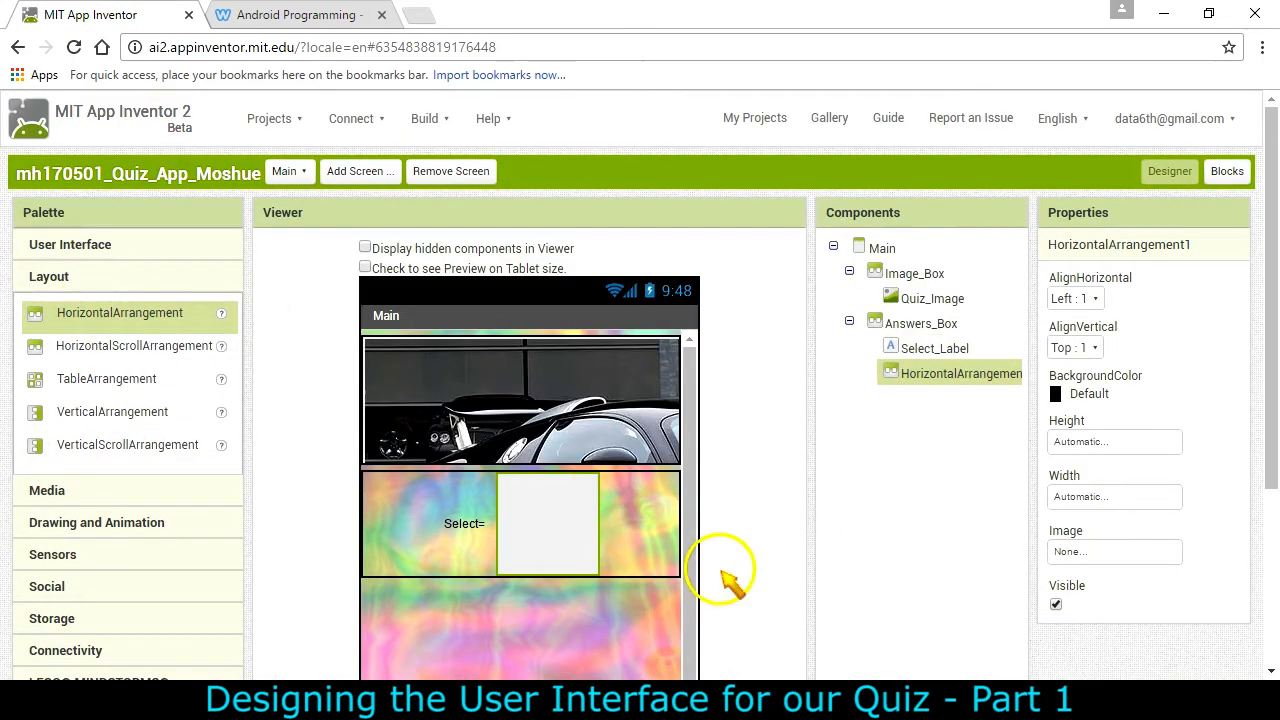
# - Rename the new horizontal arrangement in Answers_Box to Button_Box
pyautogui.scroll(-2, 948, 420)
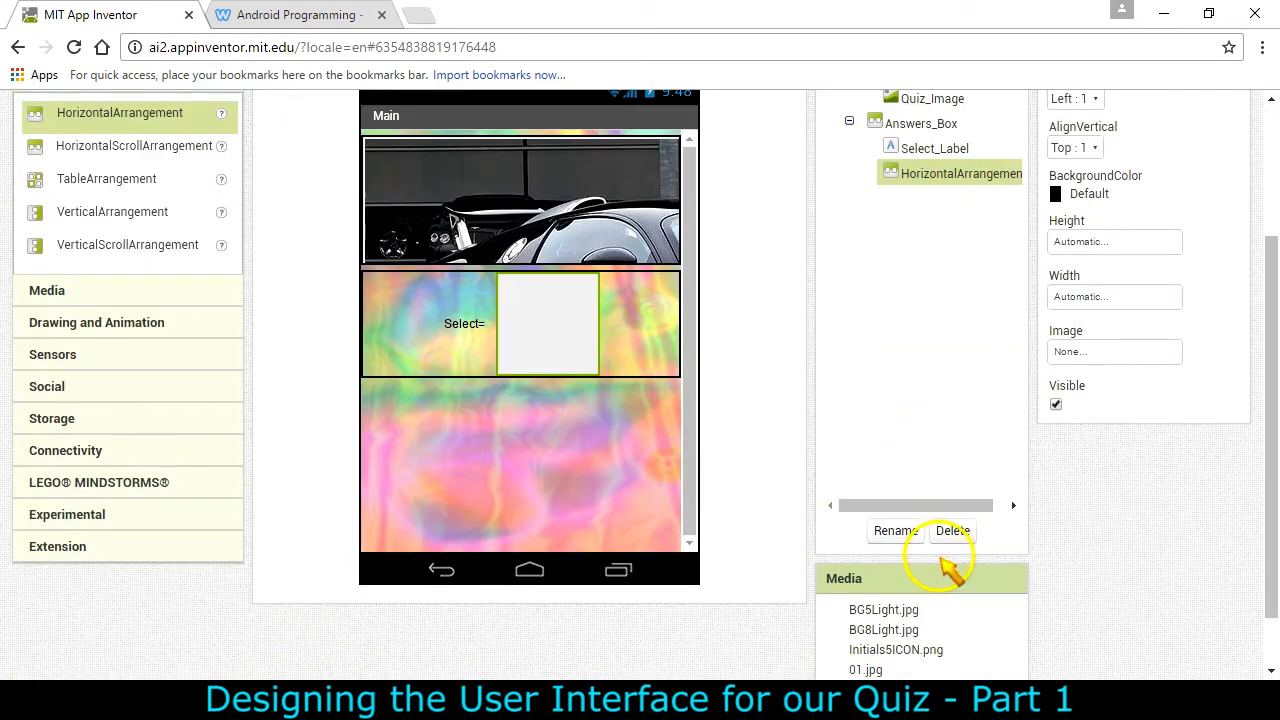
pyautogui.click(895, 530)
pyautogui.write('Button_Box')
pyautogui.click(688, 433)
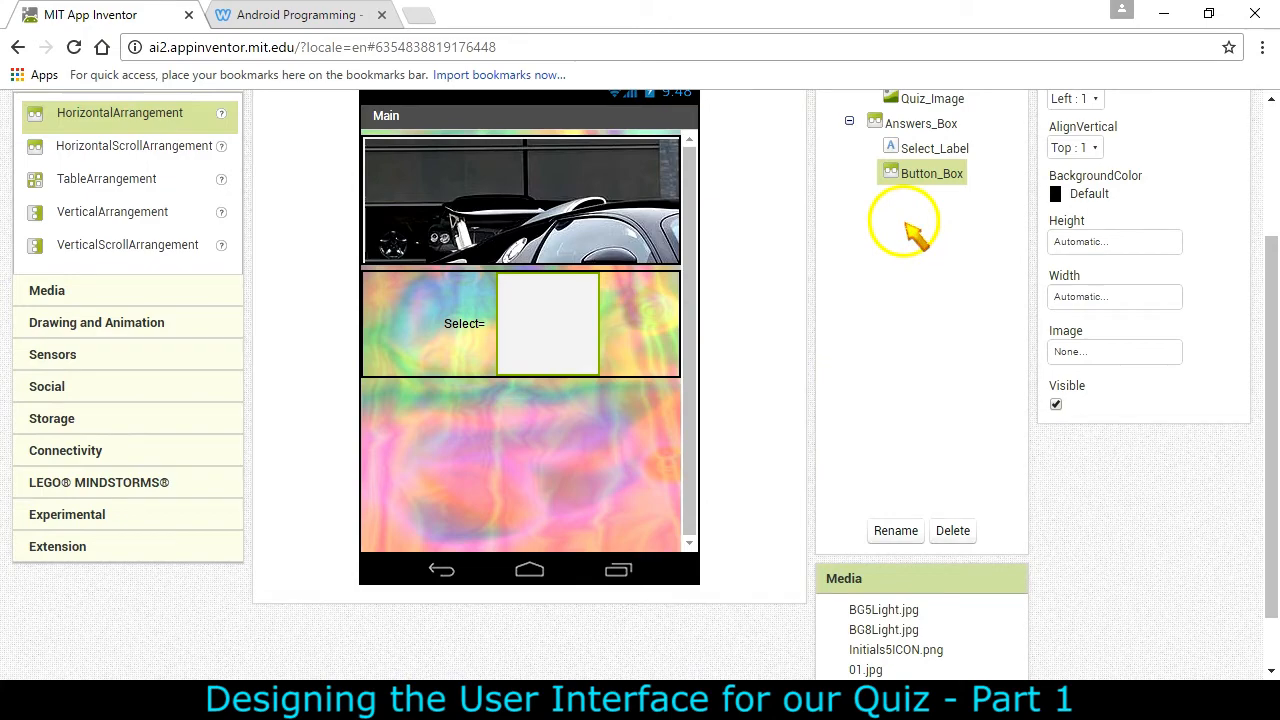
# - Set the background color of Button_Box to None
pyautogui.scroll(2, 1137, 271)
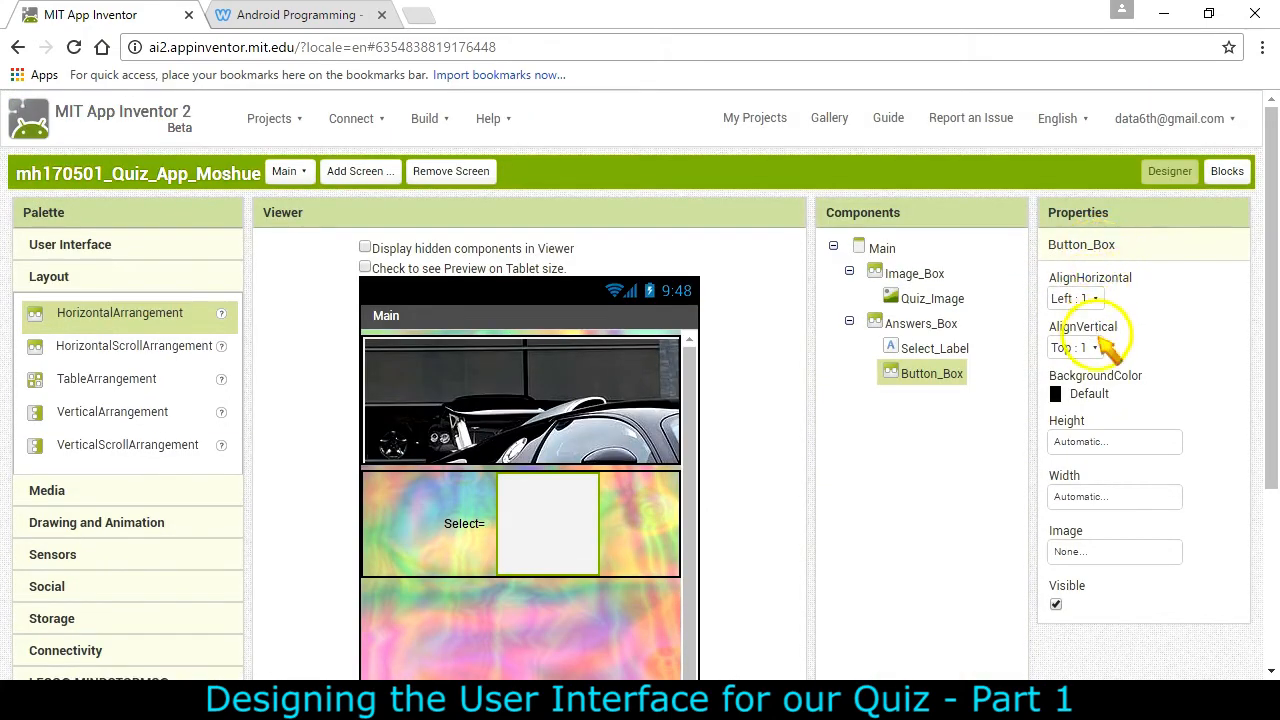
pyautogui.click(1078, 398)
pyautogui.scroll(-1, 1094, 423)
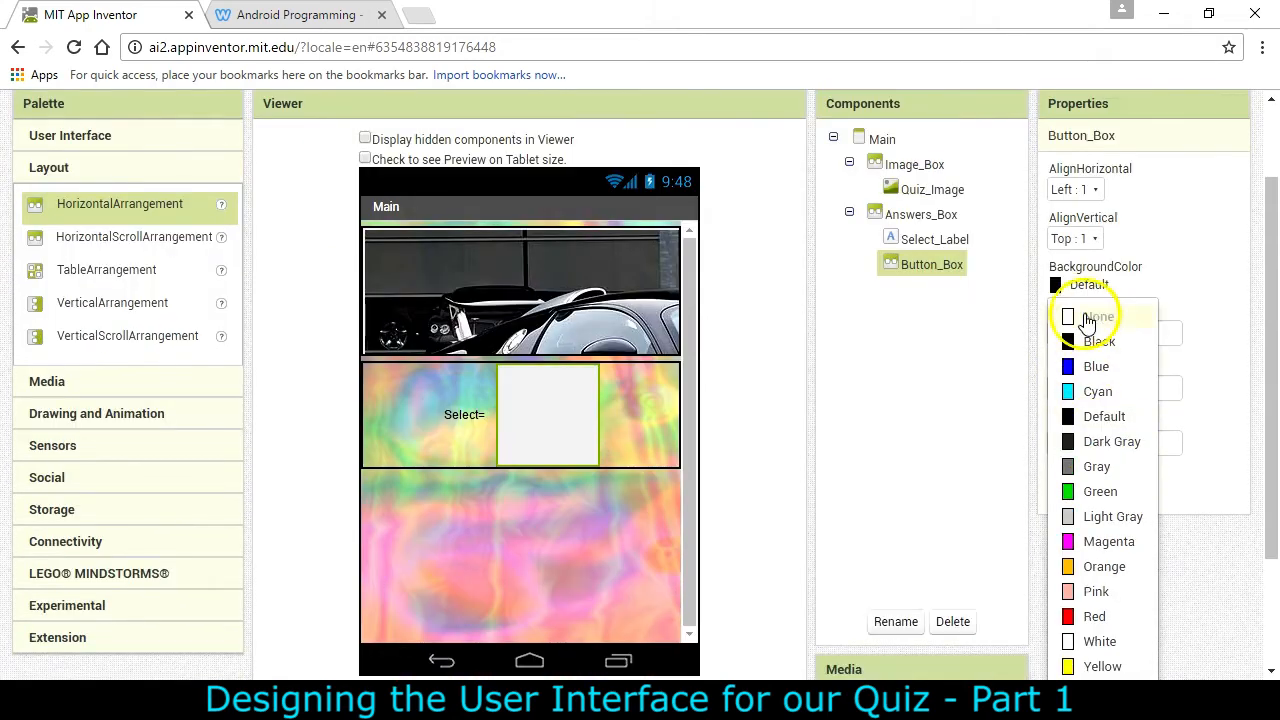
pyautogui.click(1094, 317)
# - Set Button_Box's horizontal alignment to Center : 3 and its vertical alignment to Center : 2
pyautogui.click(1085, 190)
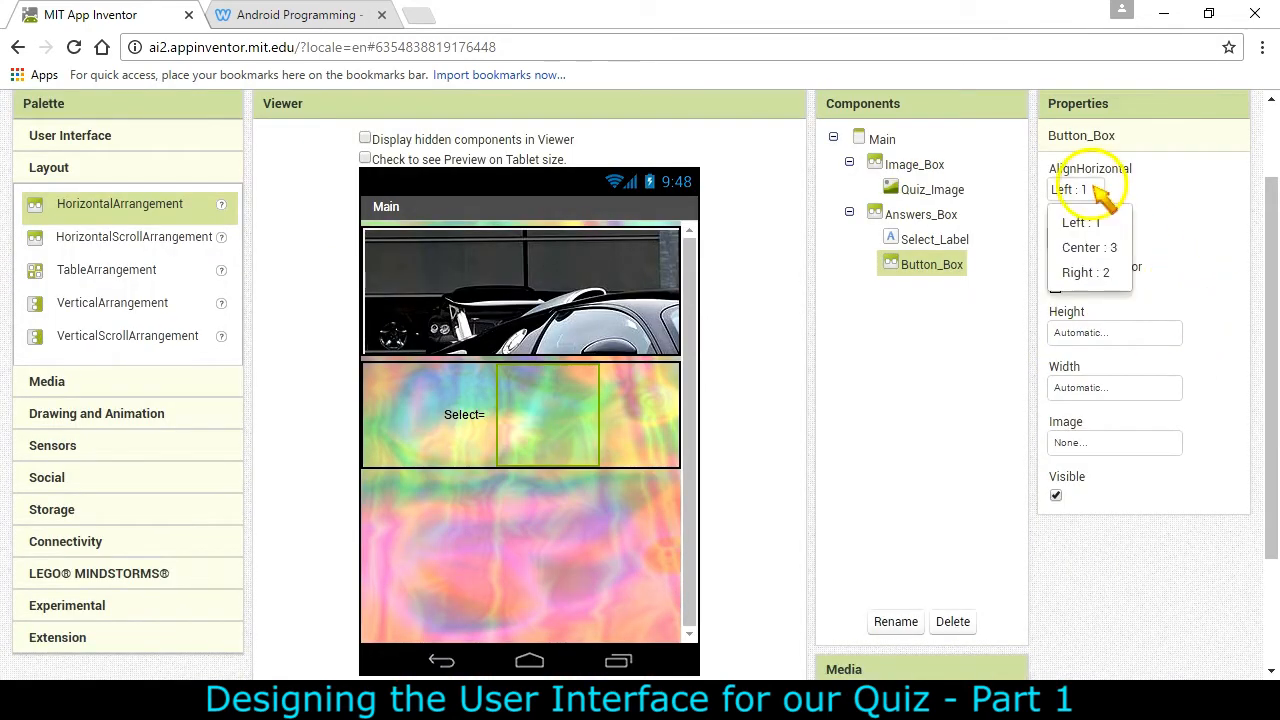
pyautogui.click(1083, 248)
pyautogui.click(1082, 240)
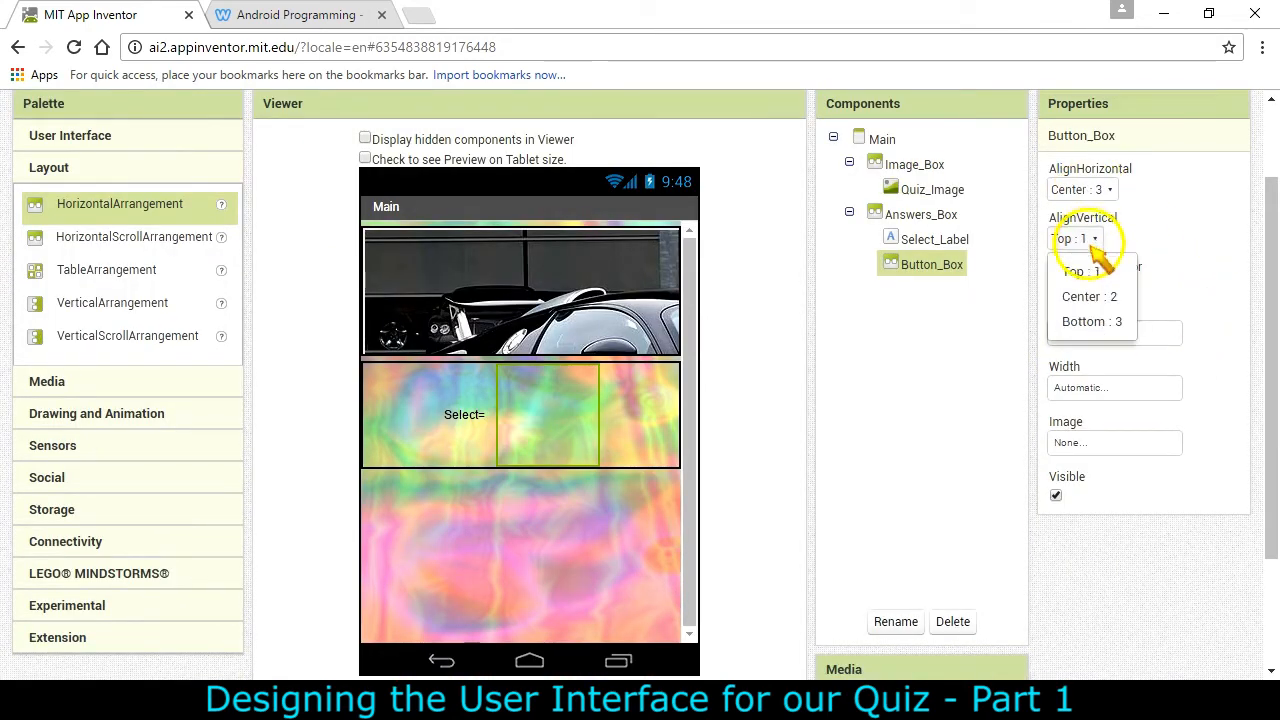
pyautogui.click(1086, 291)
# - Set the width of Button_Box to 40 percent
pyautogui.click(1118, 389)
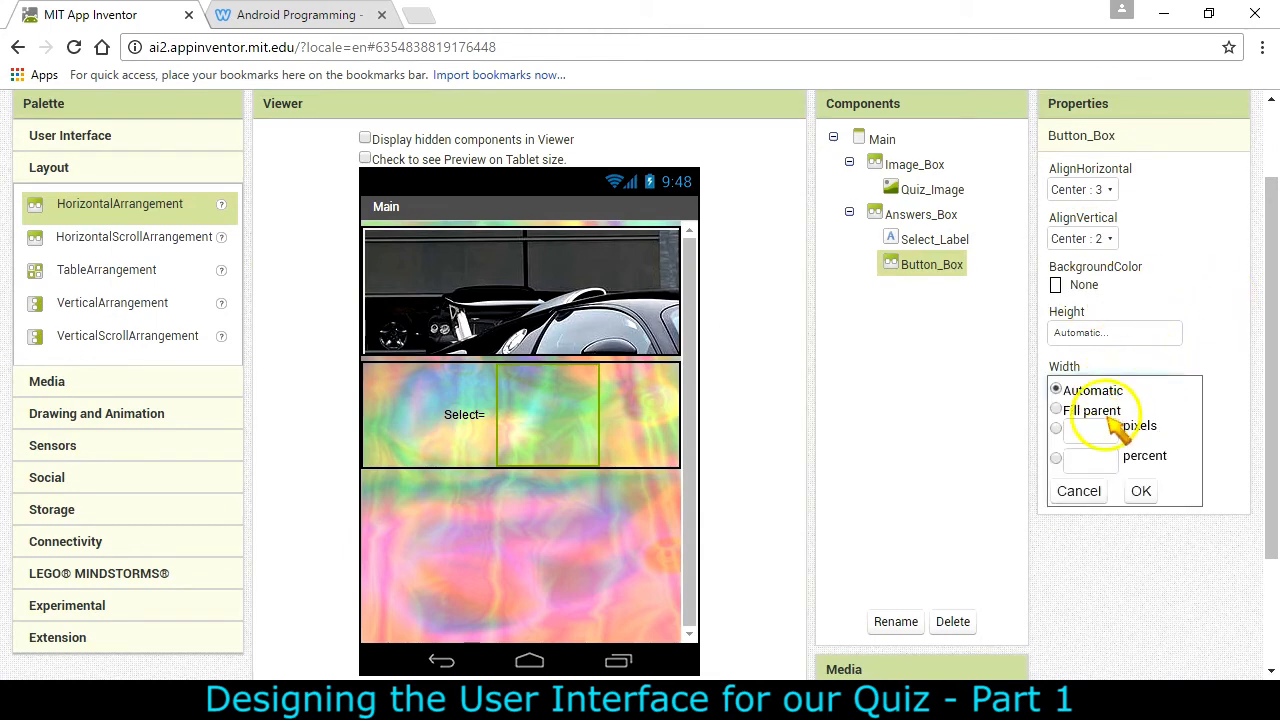
pyautogui.click(1057, 458)
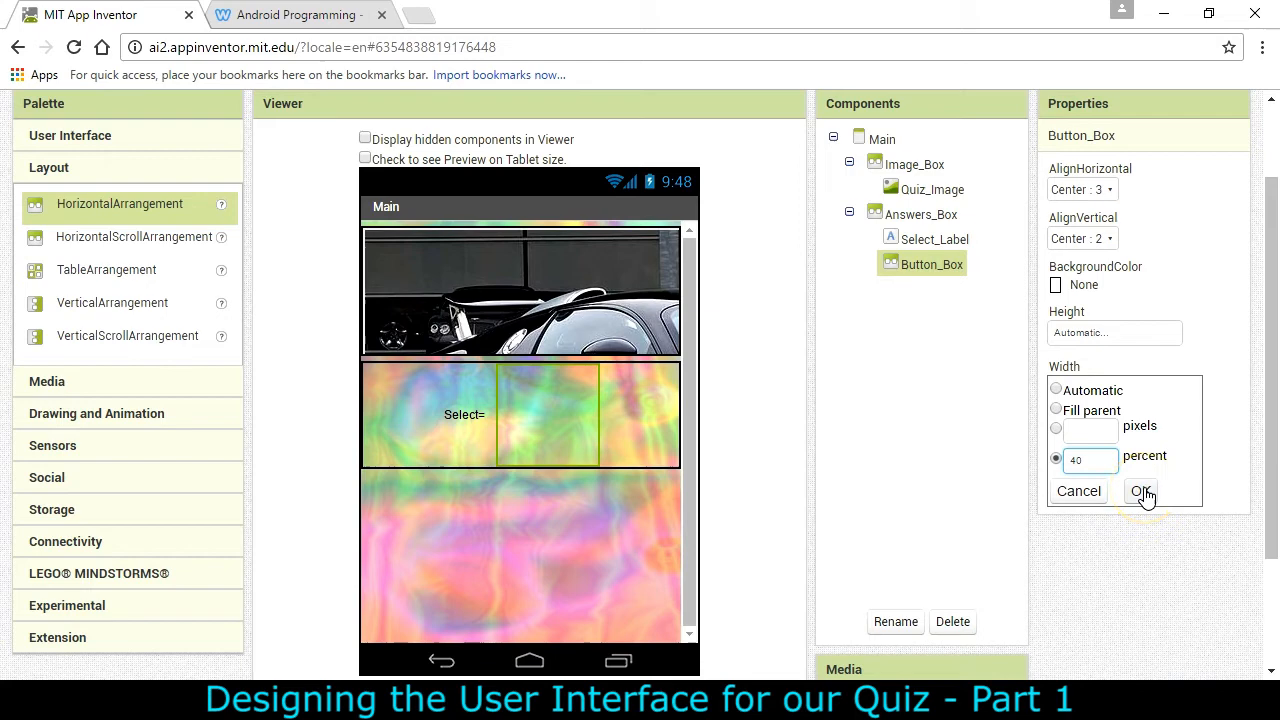
pyautogui.click(1143, 492)
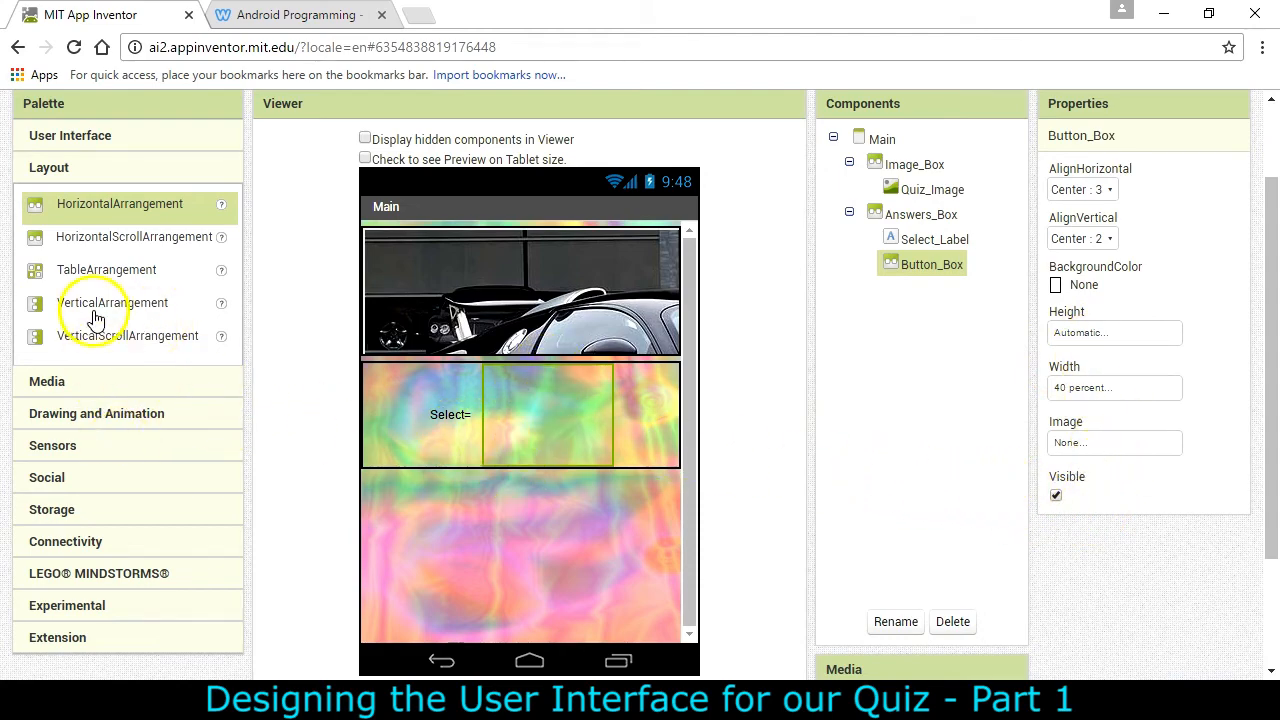
pyautogui.scroll(1, 96, 320)
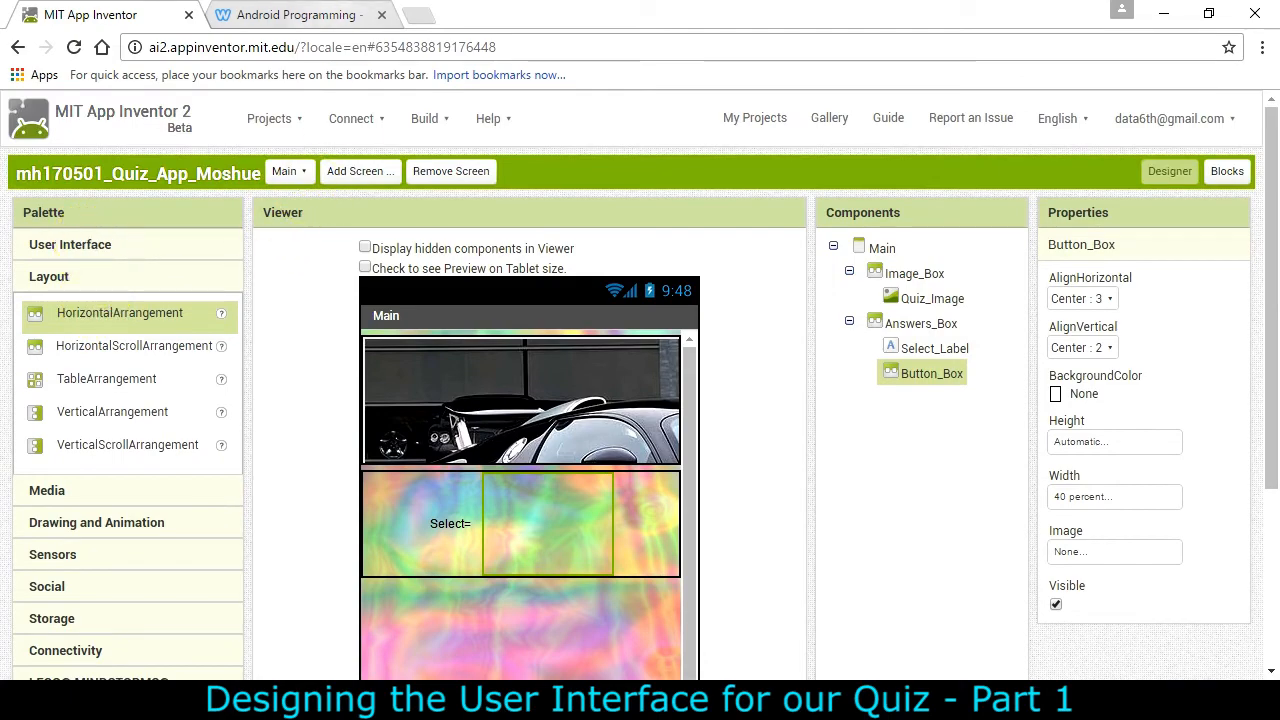
# - Check the A_Button properties on slide 6 of the Android Programming page and select the A_Button name in the component list
pyautogui.hotkey('ctrl', 'Tab')
pyautogui.scroll(-10, 629, 586)
pyautogui.click(270, 295)
pyautogui.scroll(8, 606, 380)
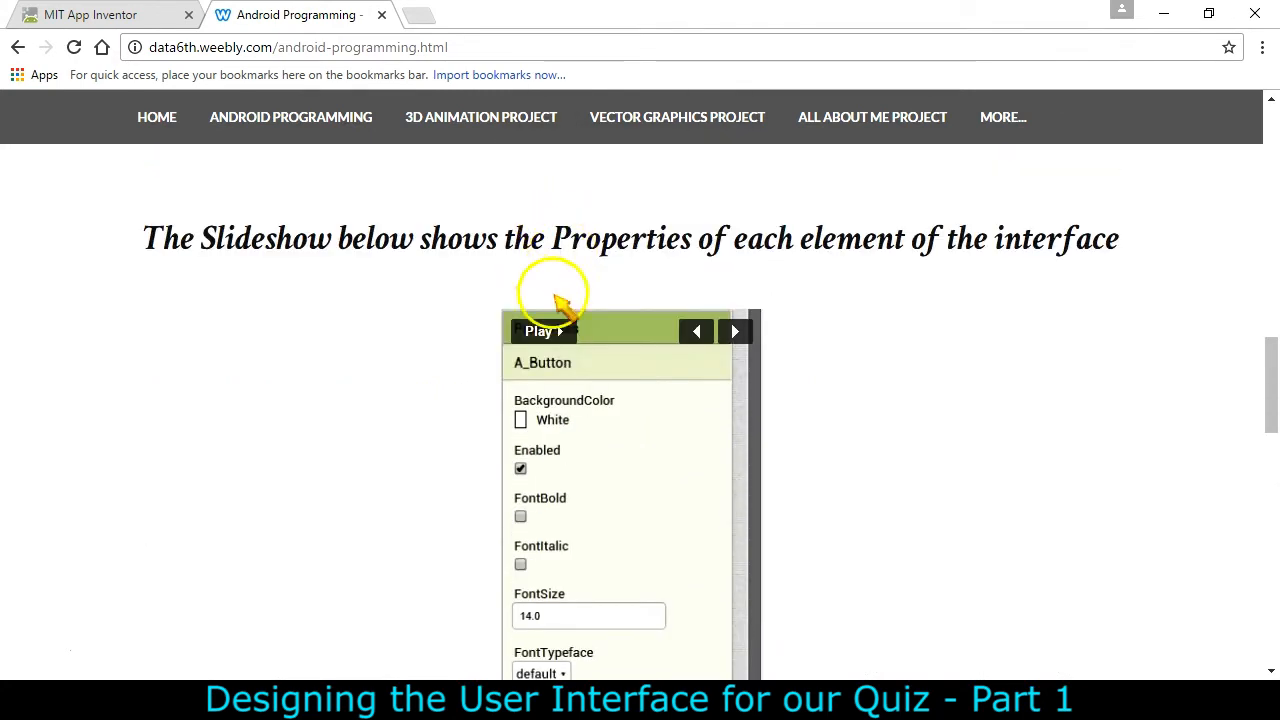
pyautogui.scroll(-4, 378, 474)
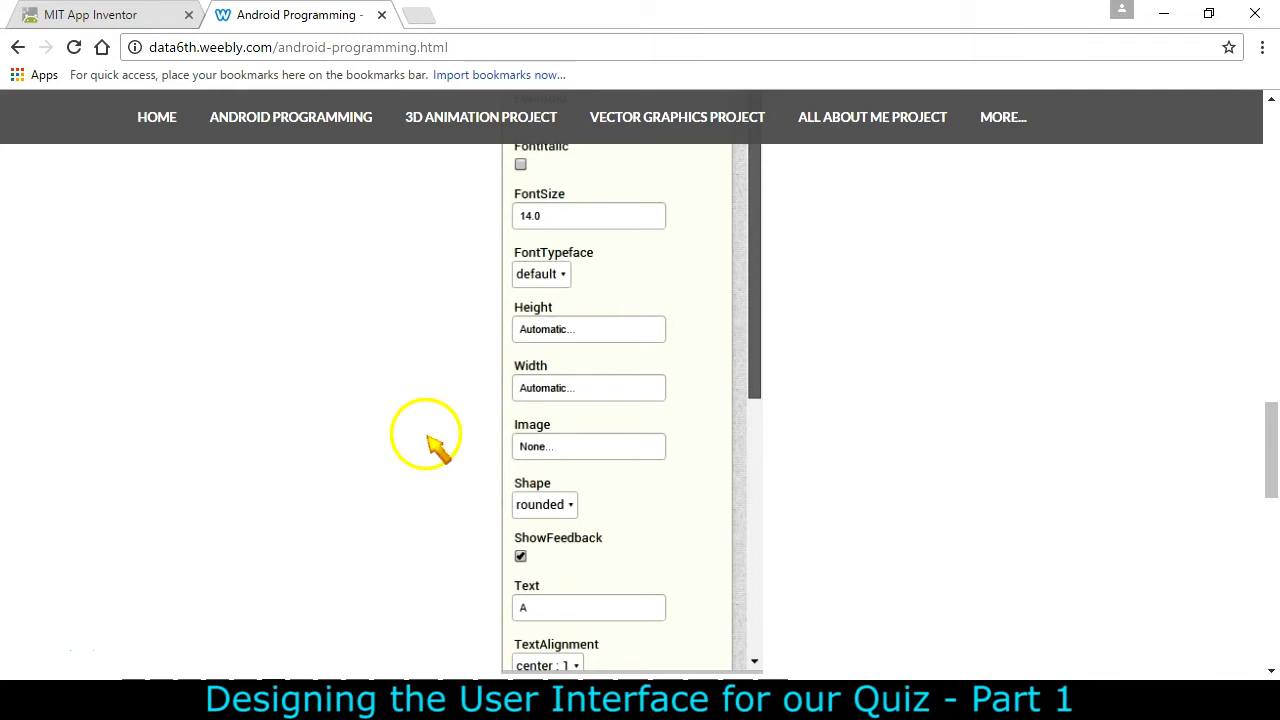
pyautogui.scroll(-1, 430, 455)
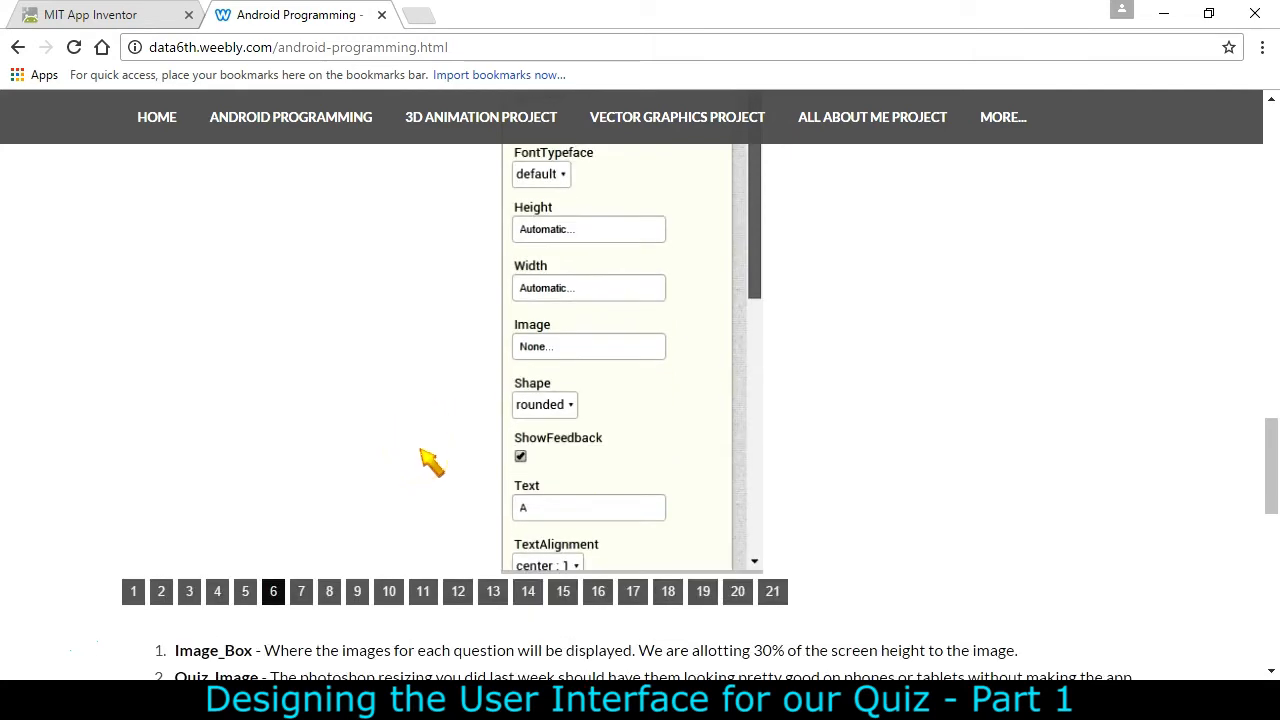
pyautogui.scroll(-3, 257, 591)
pyautogui.doubleClick(215, 460)
pyautogui.scroll(-1, 216, 531)
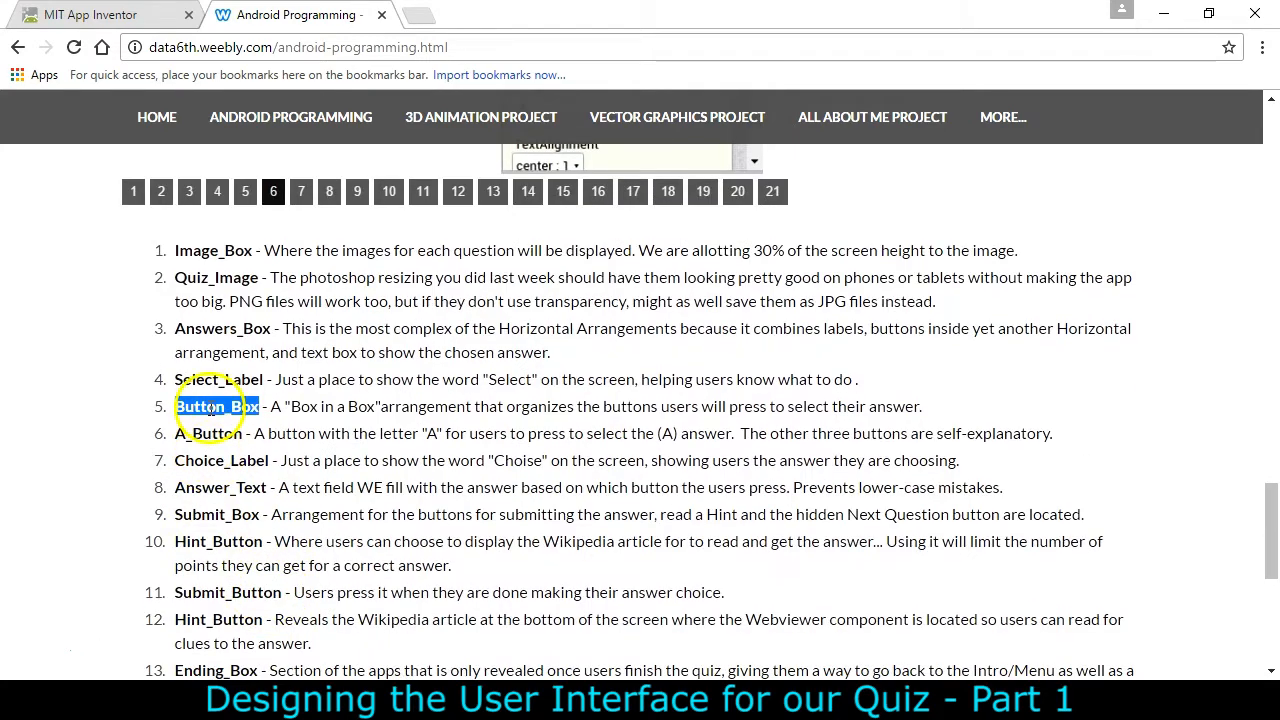
pyautogui.moveTo(177, 433); pyautogui.dragTo(241, 434)
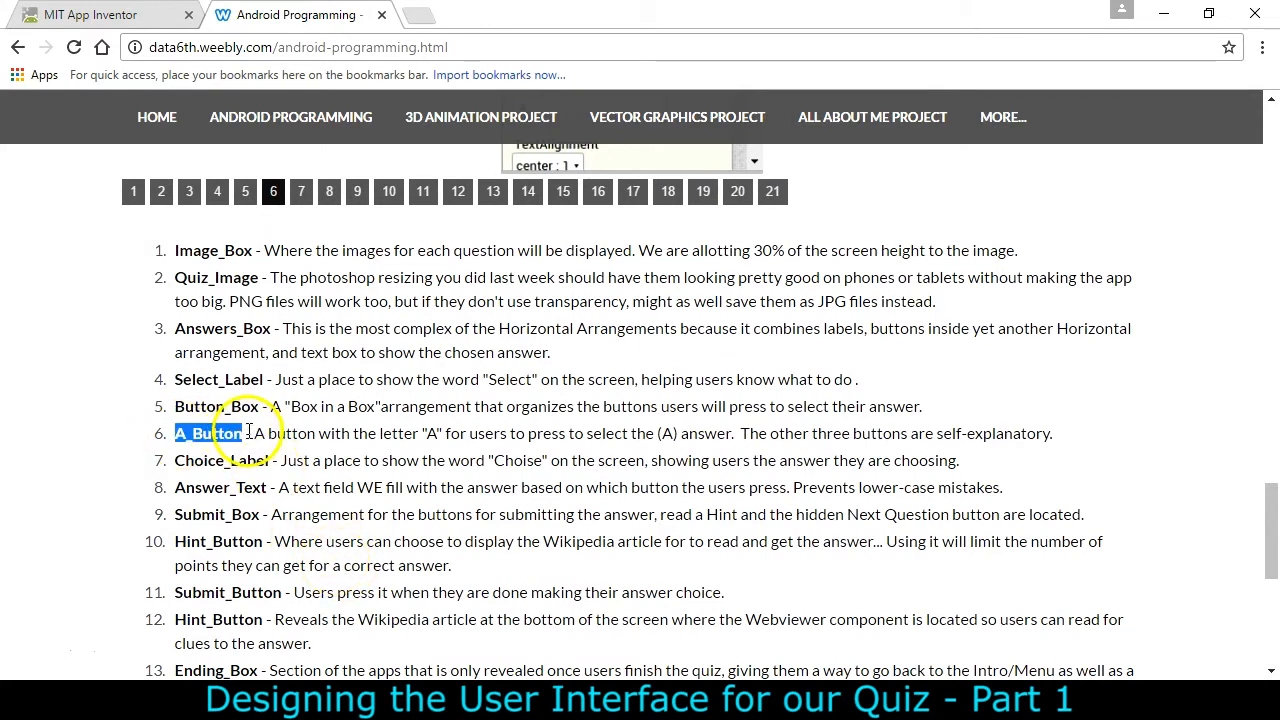
# - Return to MIT App Inventor and add a Button inside Button_Box
pyautogui.click(100, 14)
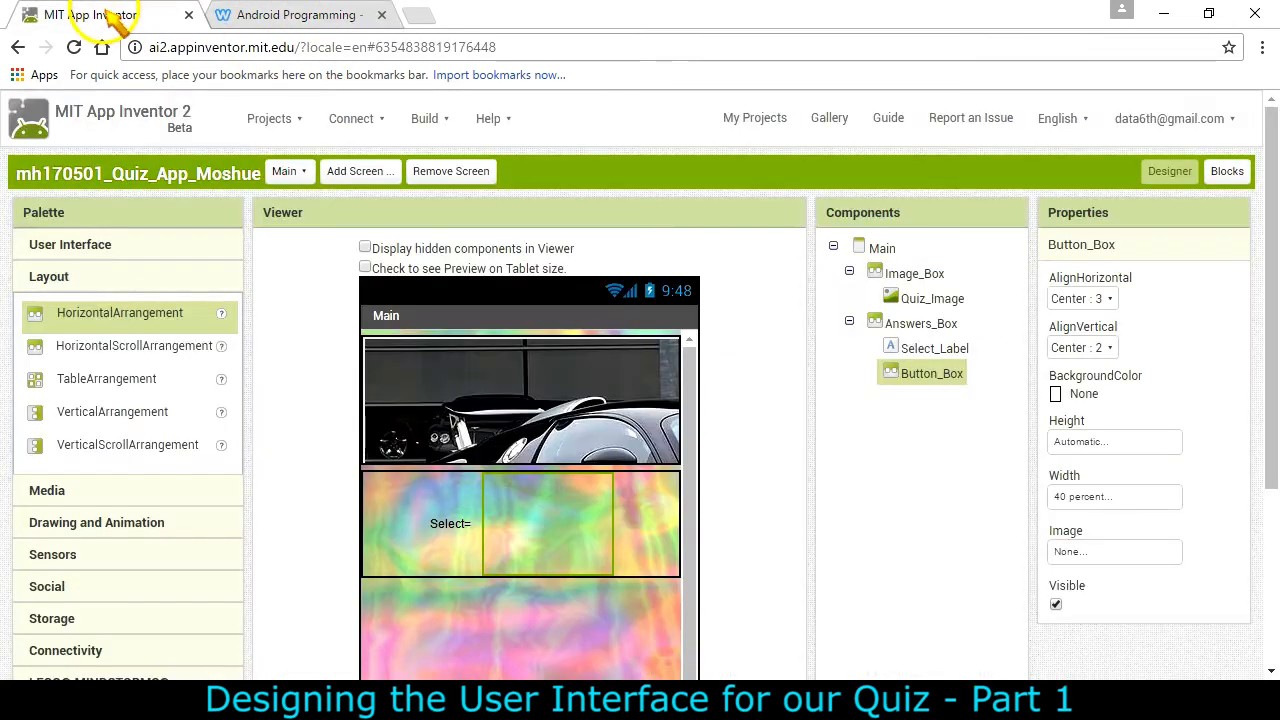
pyautogui.click(90, 244)
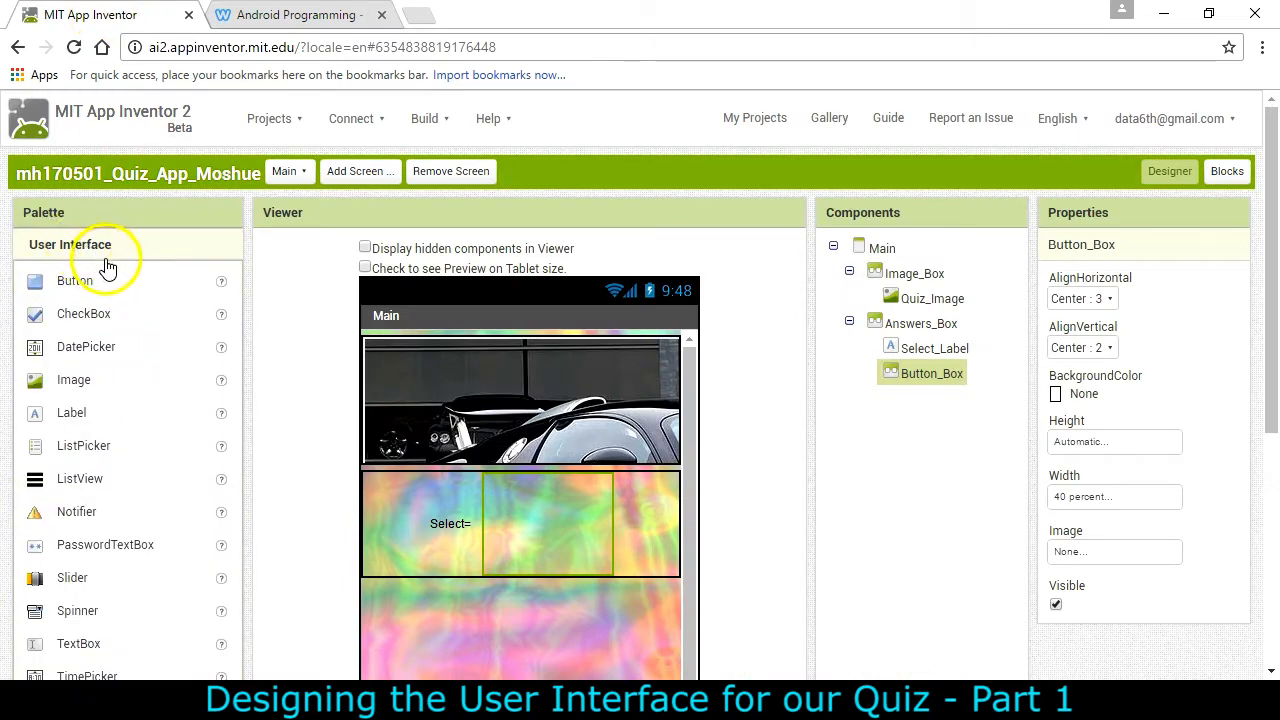
pyautogui.moveTo(80, 281); pyautogui.dragTo(545, 515)
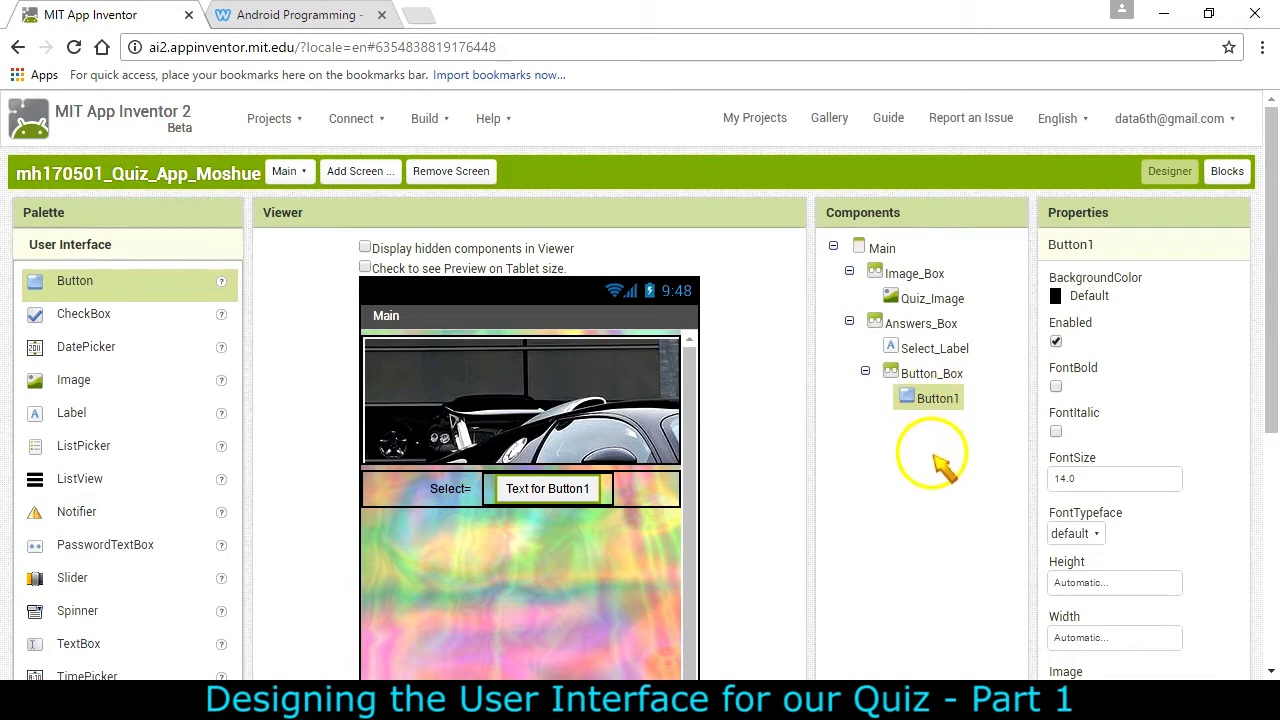
# - Rename the new button in Button_Box to A_Button
pyautogui.scroll(-3, 930, 440)
pyautogui.click(895, 430)
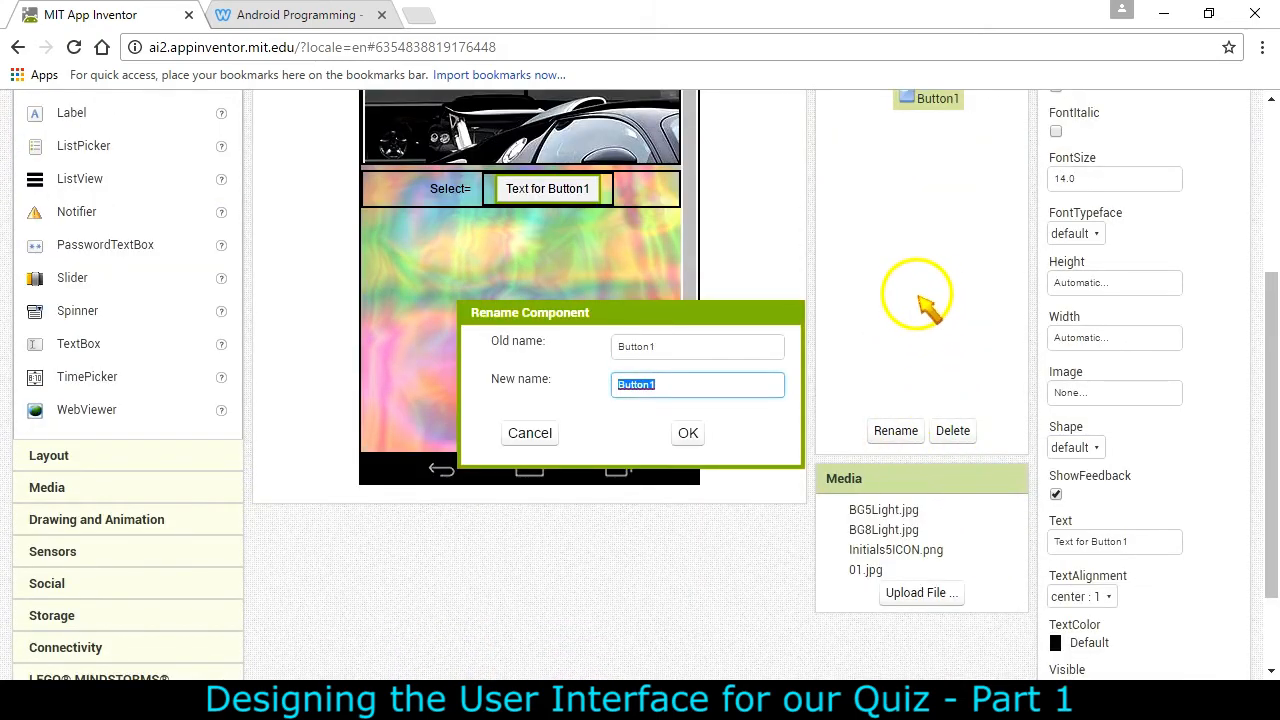
pyautogui.click(688, 432)
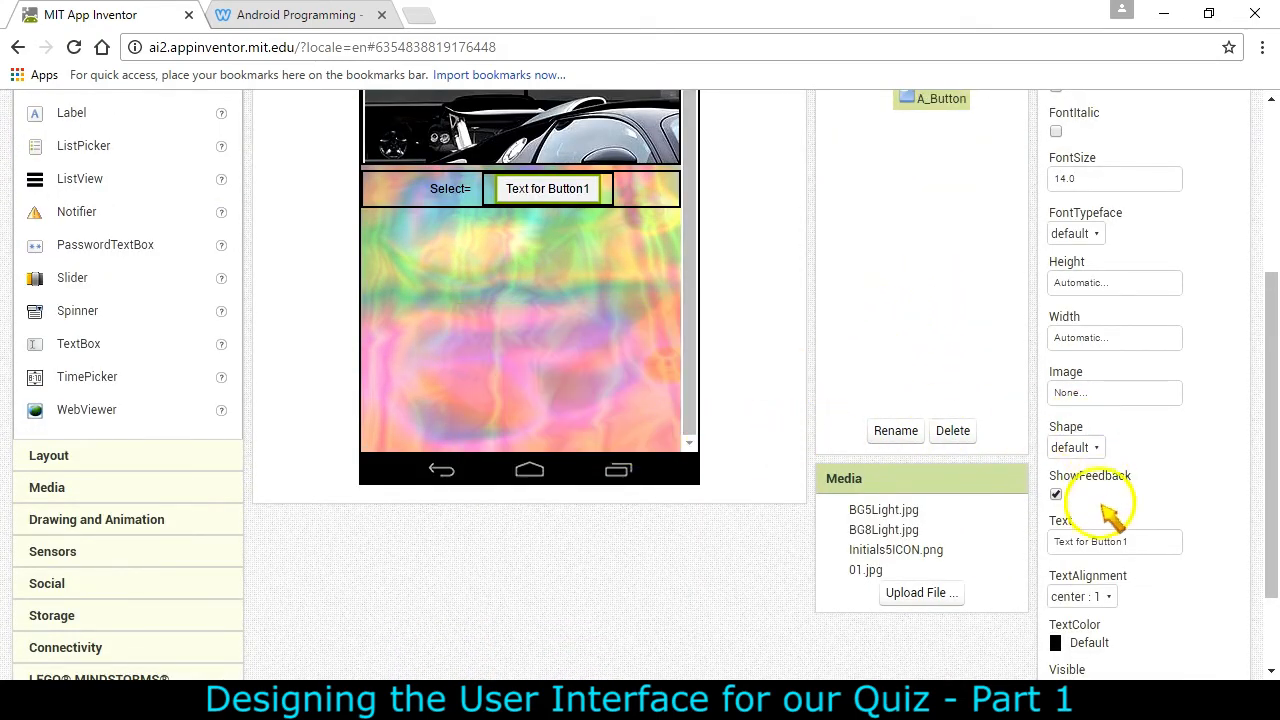
# - Set the text of A_Button to "A"
pyautogui.moveTo(1140, 547); pyautogui.dragTo(940, 547)
pyautogui.write('A')
pyautogui.press('Return')
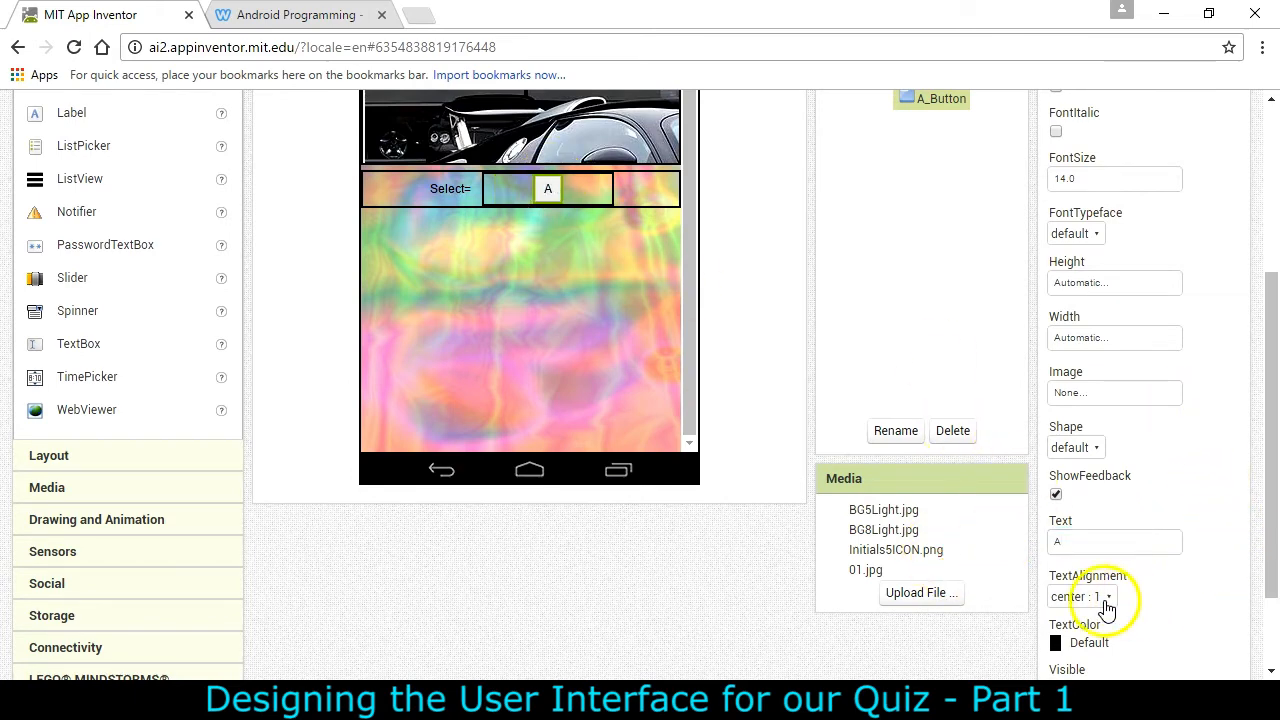
# - Add a second Button to Button_Box after A_Button and rename it to B_Button
pyautogui.scroll(-1, 1115, 605)
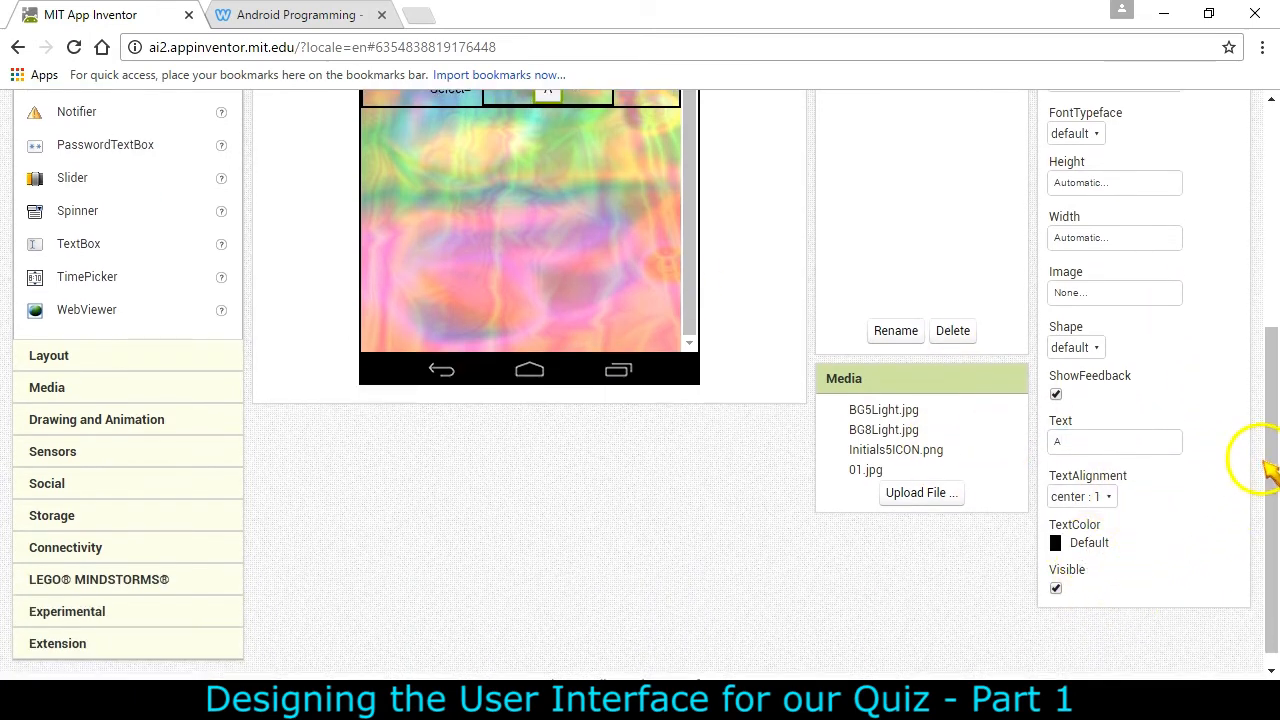
pyautogui.moveTo(1272, 468); pyautogui.dragTo(1262, 405)
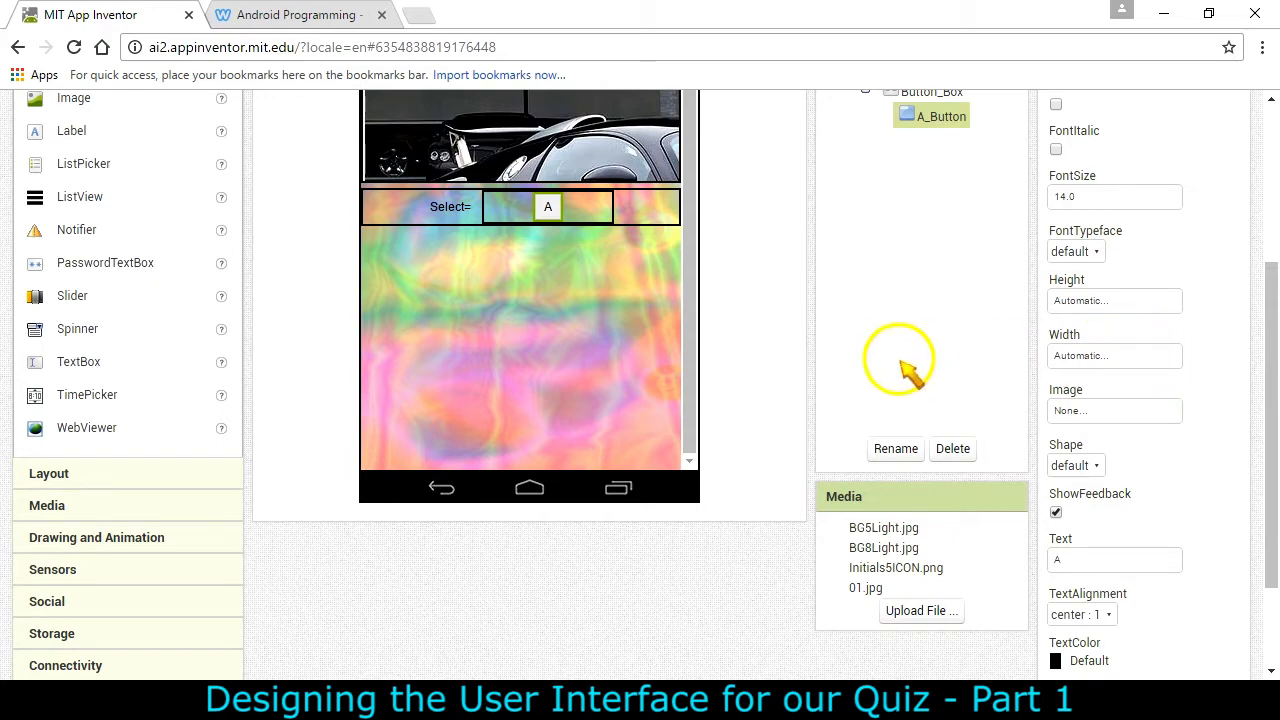
pyautogui.scroll(1, 108, 212)
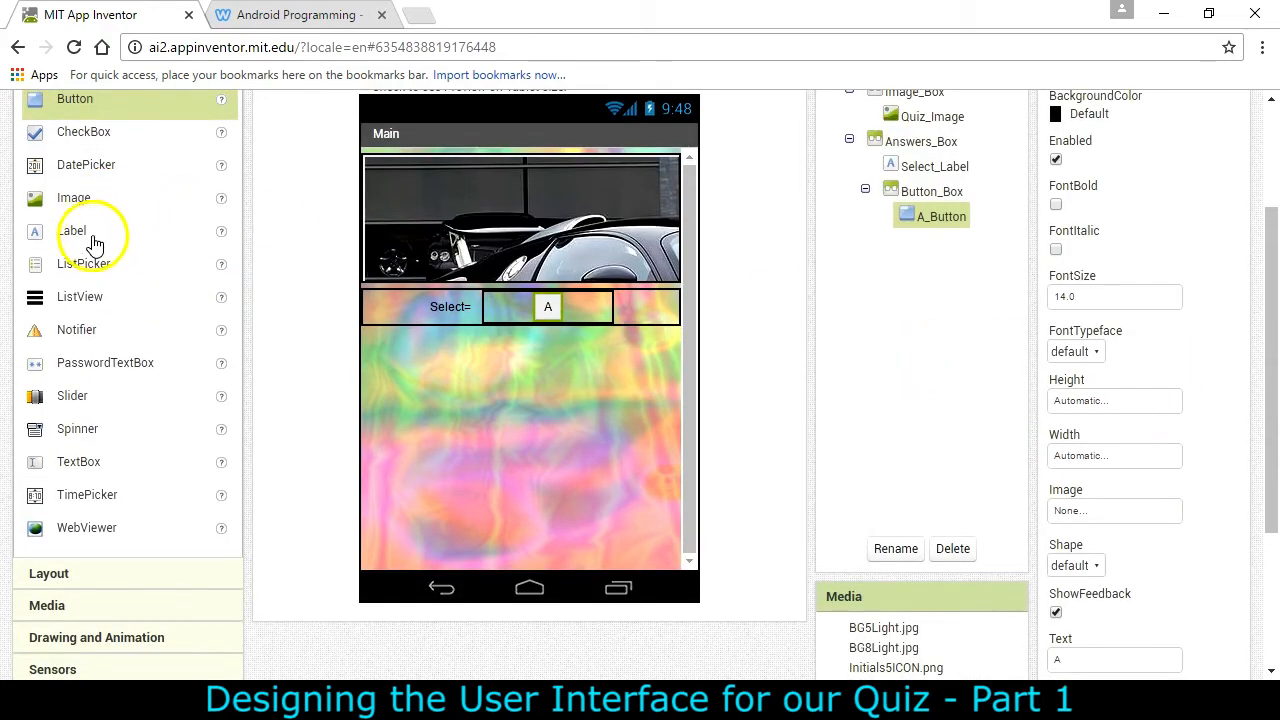
pyautogui.moveTo(73, 103); pyautogui.dragTo(588, 312)
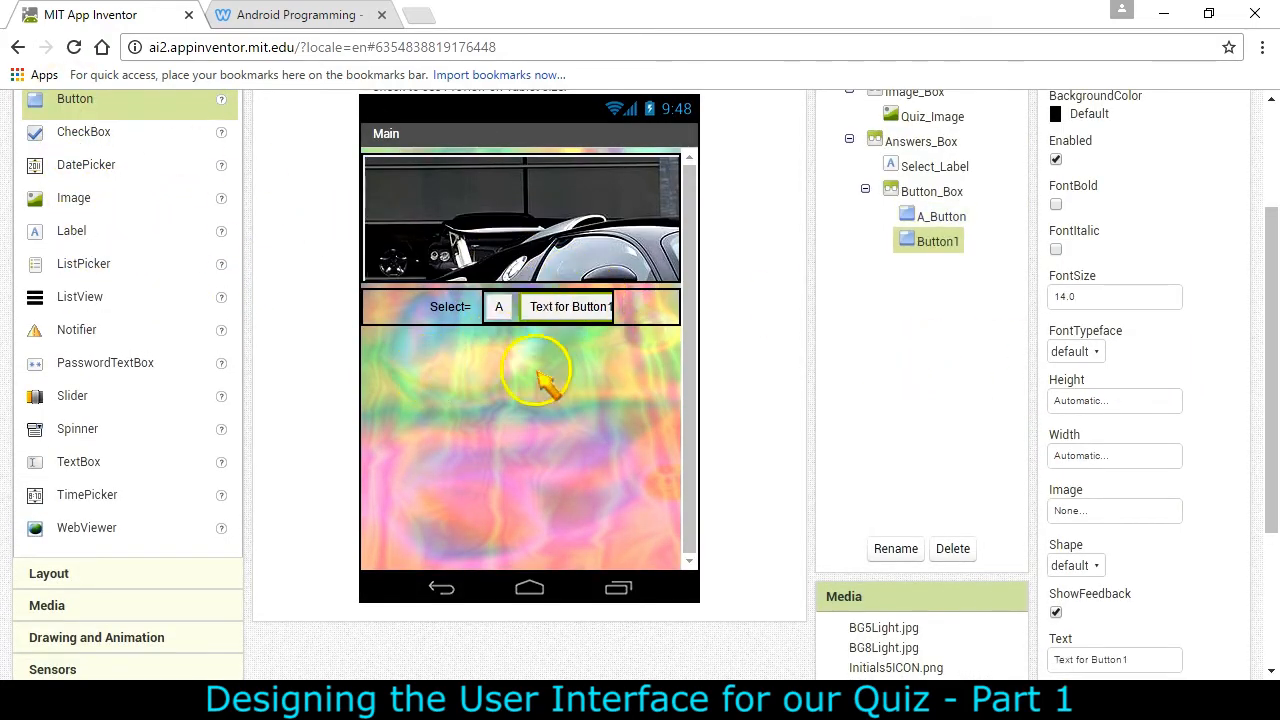
pyautogui.click(896, 550)
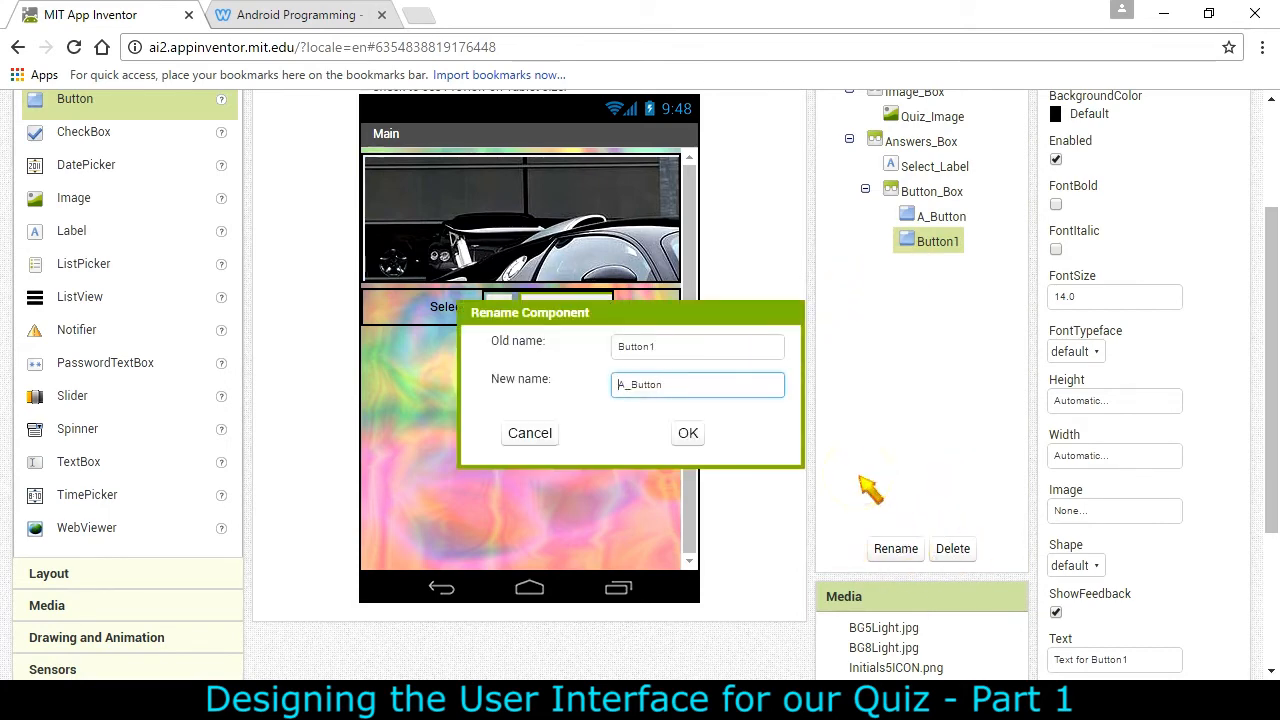
pyautogui.click(688, 432)
# - Set the text of B_Button to "B"
pyautogui.moveTo(1270, 385); pyautogui.dragTo(1266, 409)
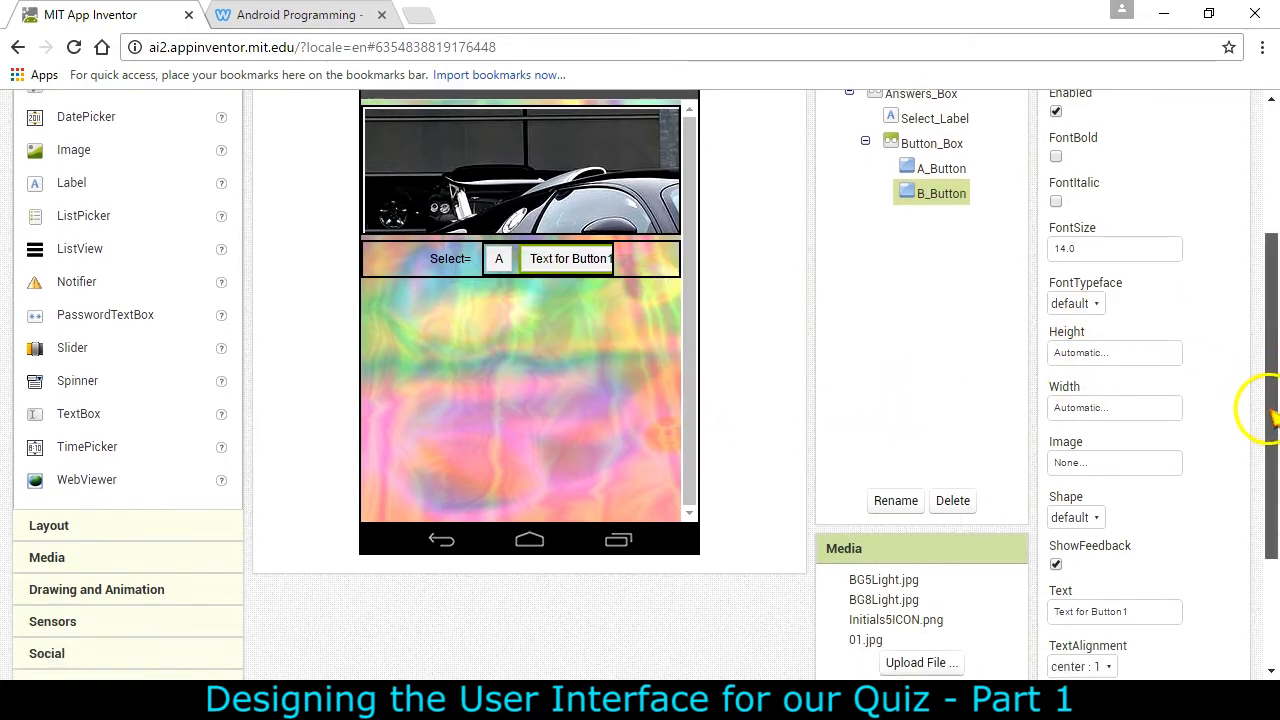
pyautogui.moveTo(1130, 611); pyautogui.dragTo(971, 614)
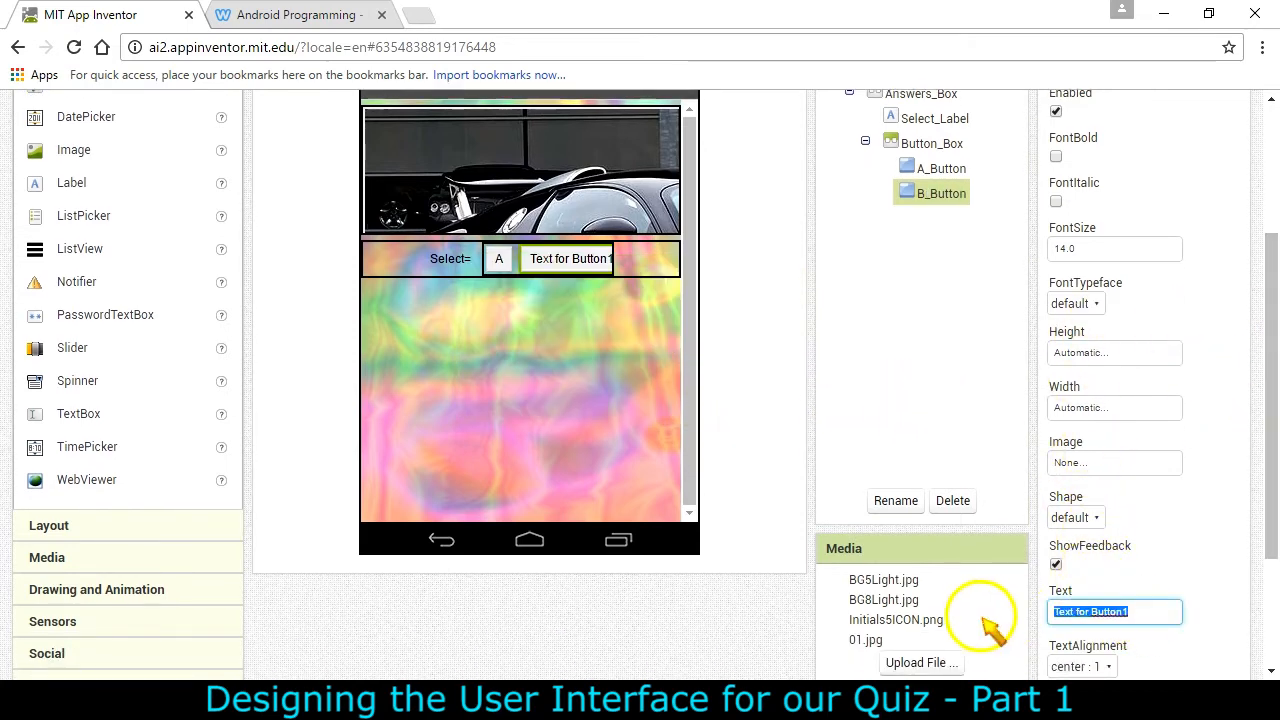
pyautogui.write('B')
pyautogui.press('Return')
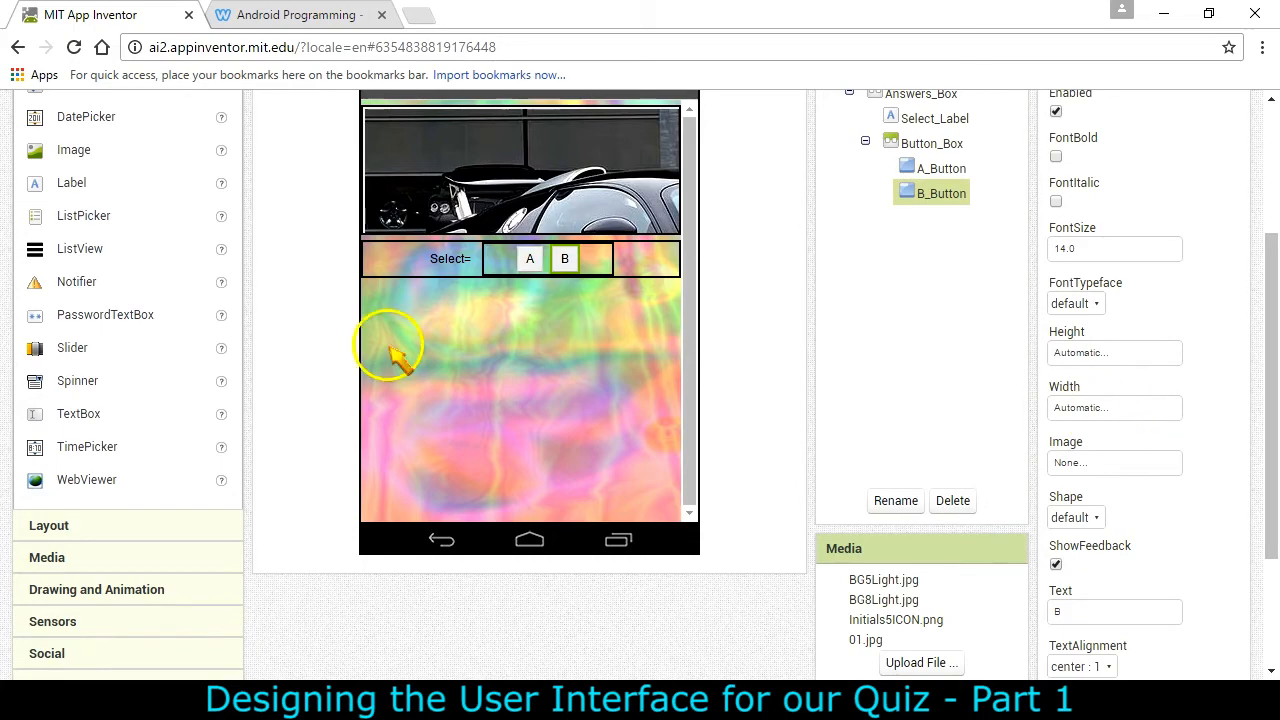
# - Add a third Button to Button_Box after B_Button and rename it to C_Button
pyautogui.scroll(2, 106, 216)
pyautogui.moveTo(97, 174); pyautogui.dragTo(590, 360)
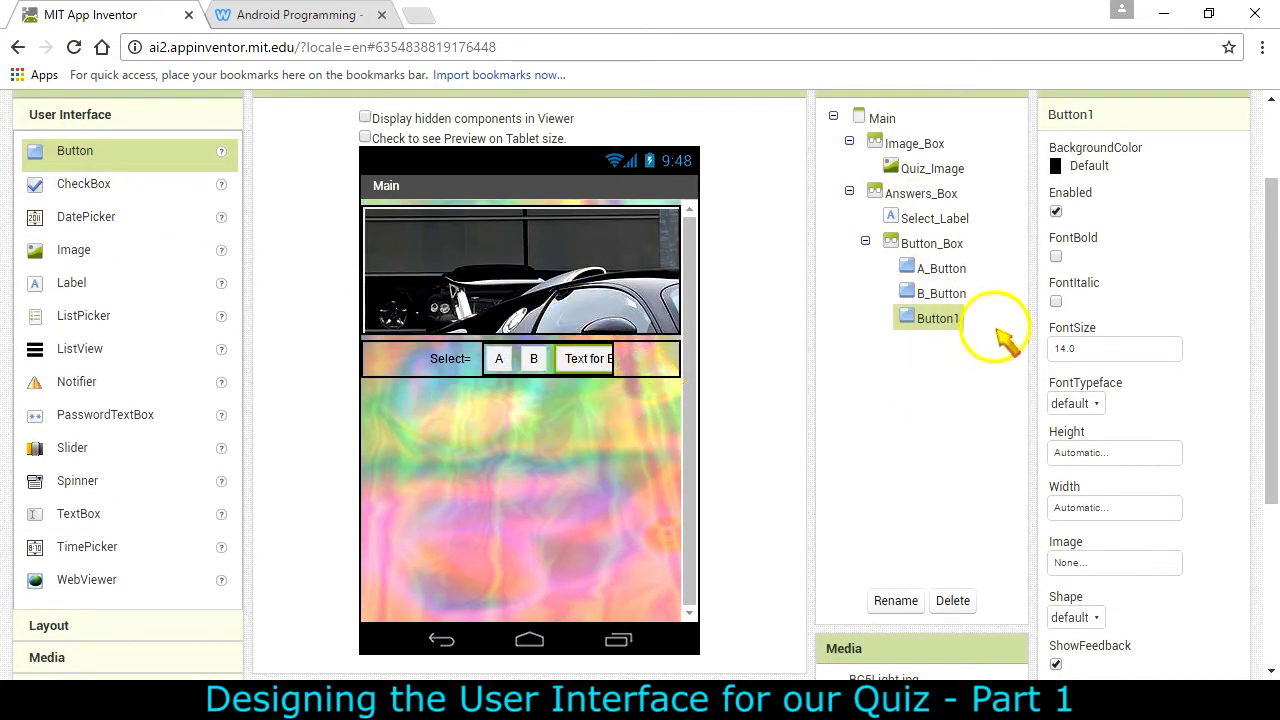
pyautogui.click(895, 597)
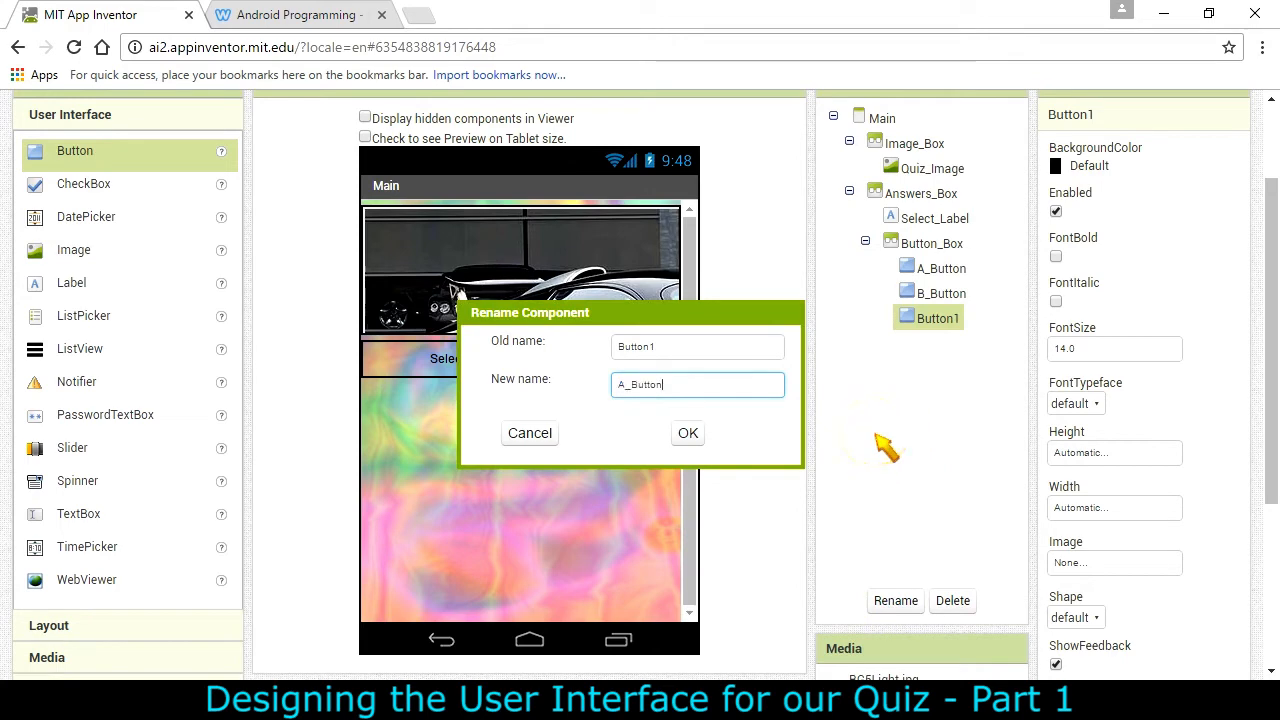
pyautogui.write('C_Button')
pyautogui.press('Return')
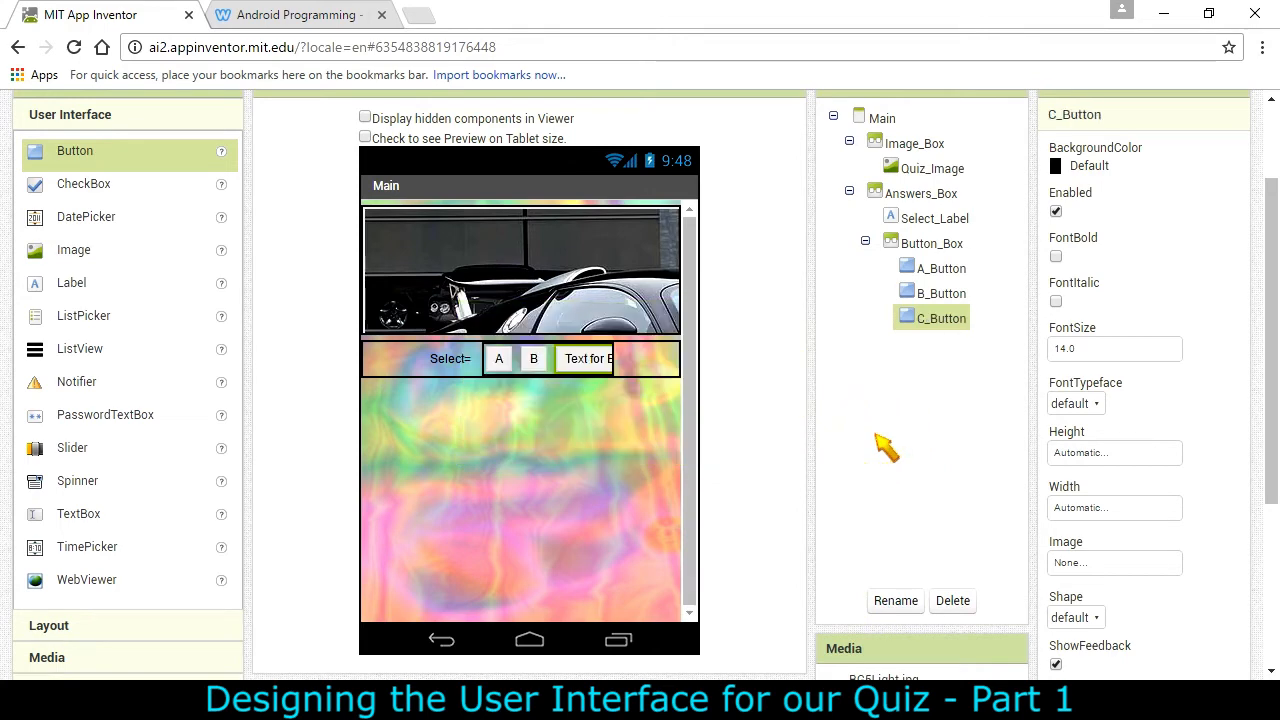
# - Set the text of C_Button to "C"
pyautogui.scroll(-3, 1140, 595)
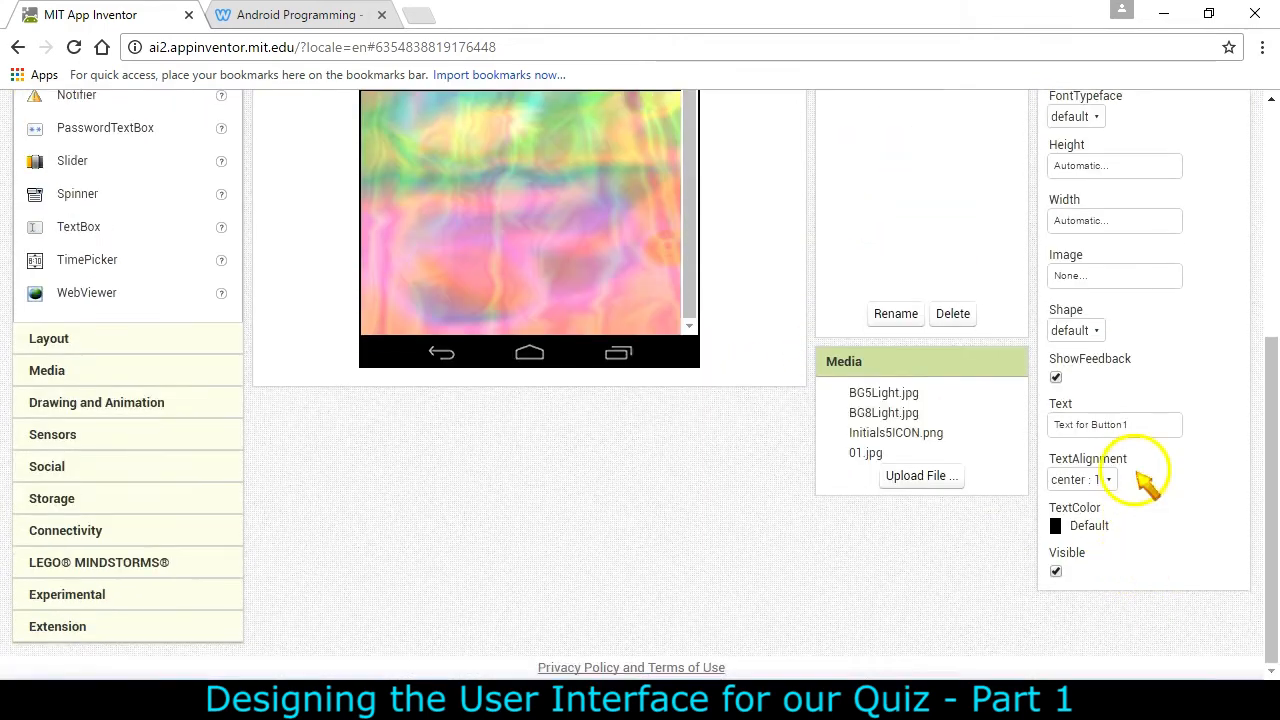
pyautogui.moveTo(1143, 424); pyautogui.dragTo(935, 440)
pyautogui.write('C')
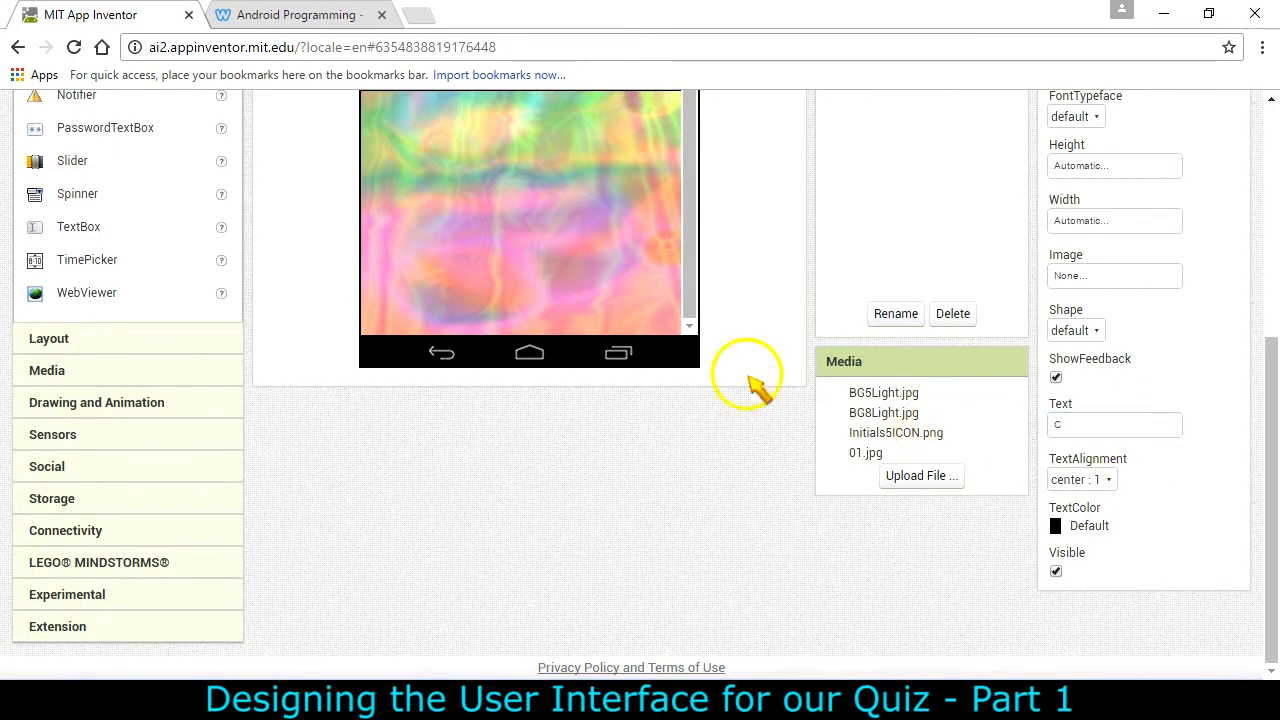
pyautogui.press('Return')
# - Add a fourth Button to Button_Box after C_Button and set its text to "D"
pyautogui.scroll(5, 850, 380)
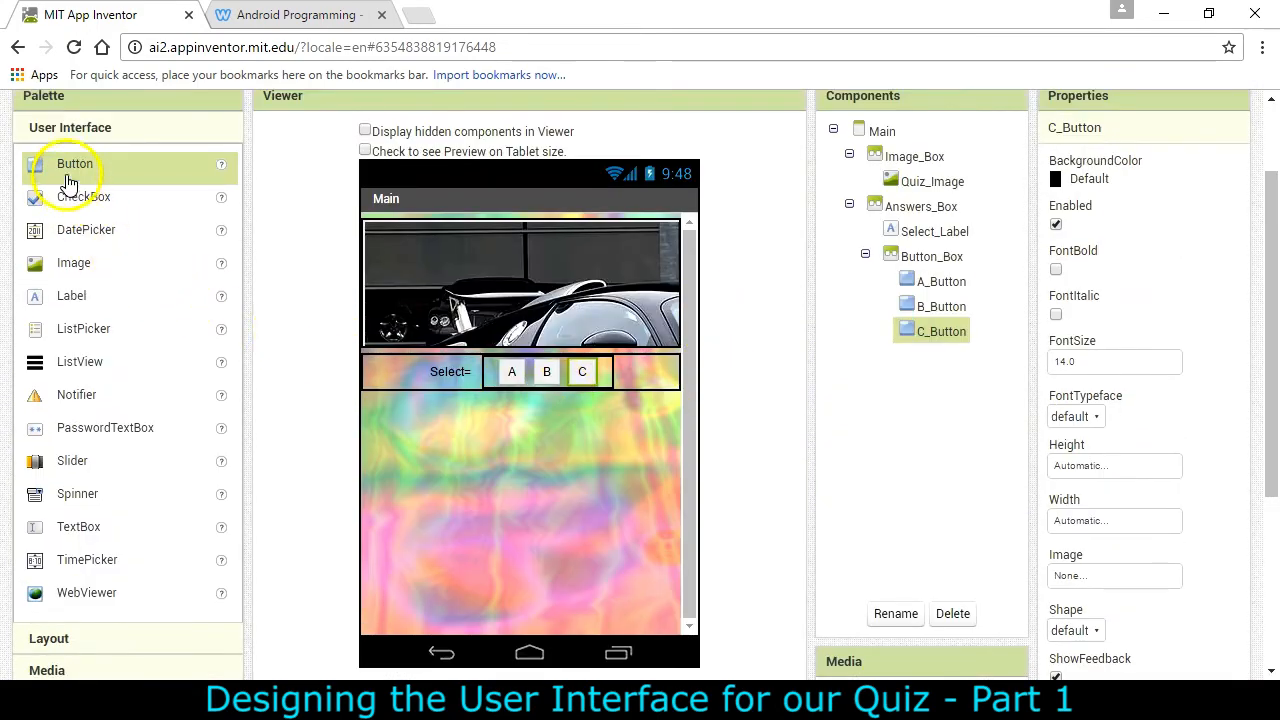
pyautogui.moveTo(67, 187); pyautogui.dragTo(320, 247)
pyautogui.click(280, 242)
pyautogui.moveTo(71, 163); pyautogui.dragTo(616, 390)
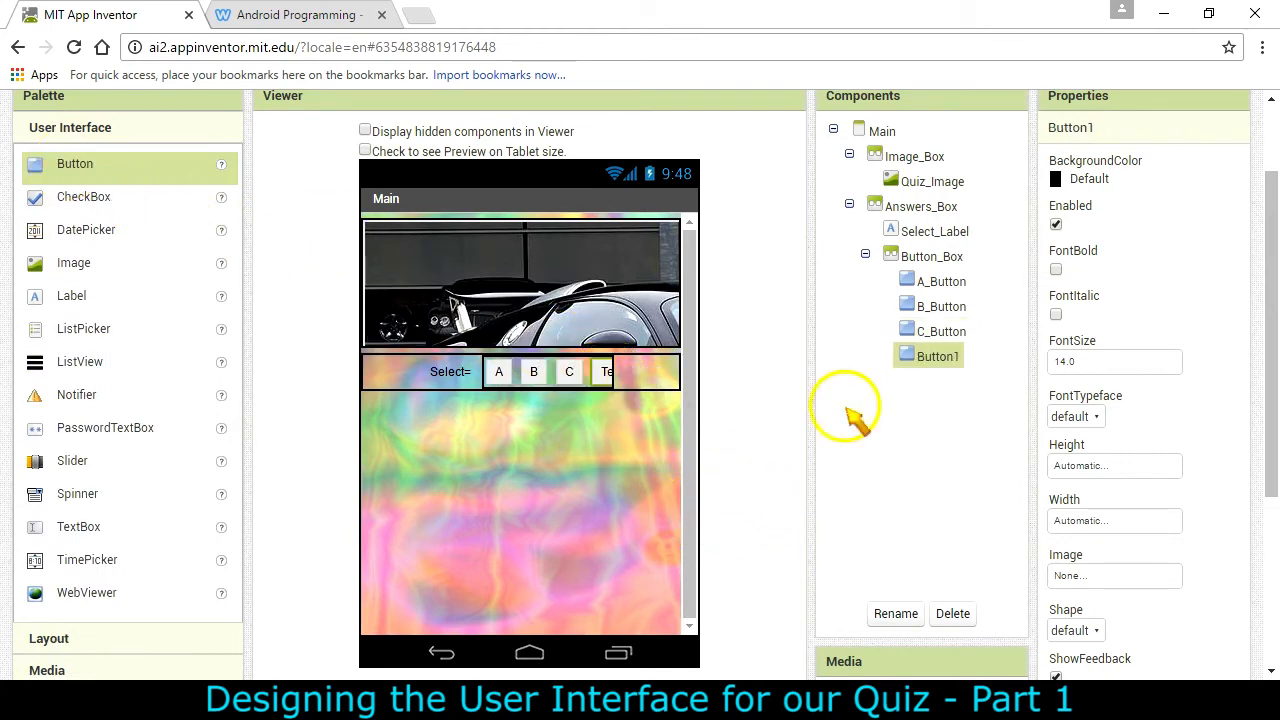
pyautogui.scroll(-2, 1116, 578)
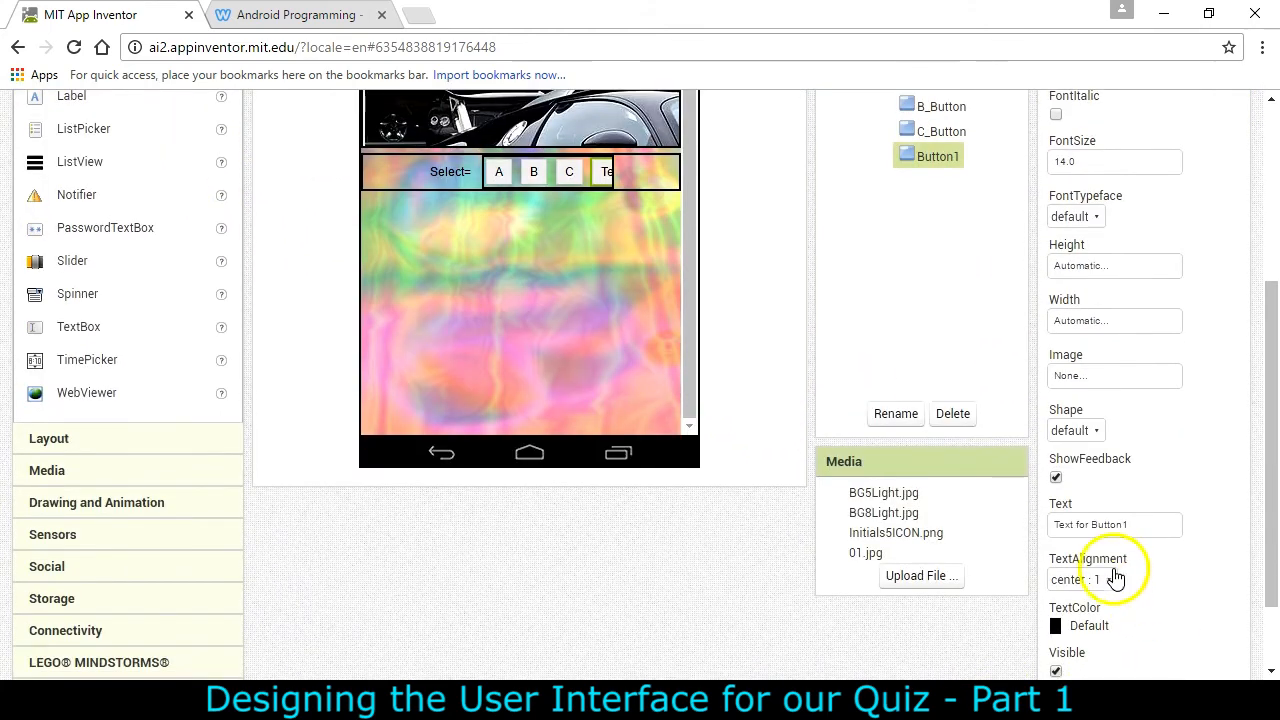
pyautogui.click(1142, 527)
pyautogui.write('D')
pyautogui.press('Return')
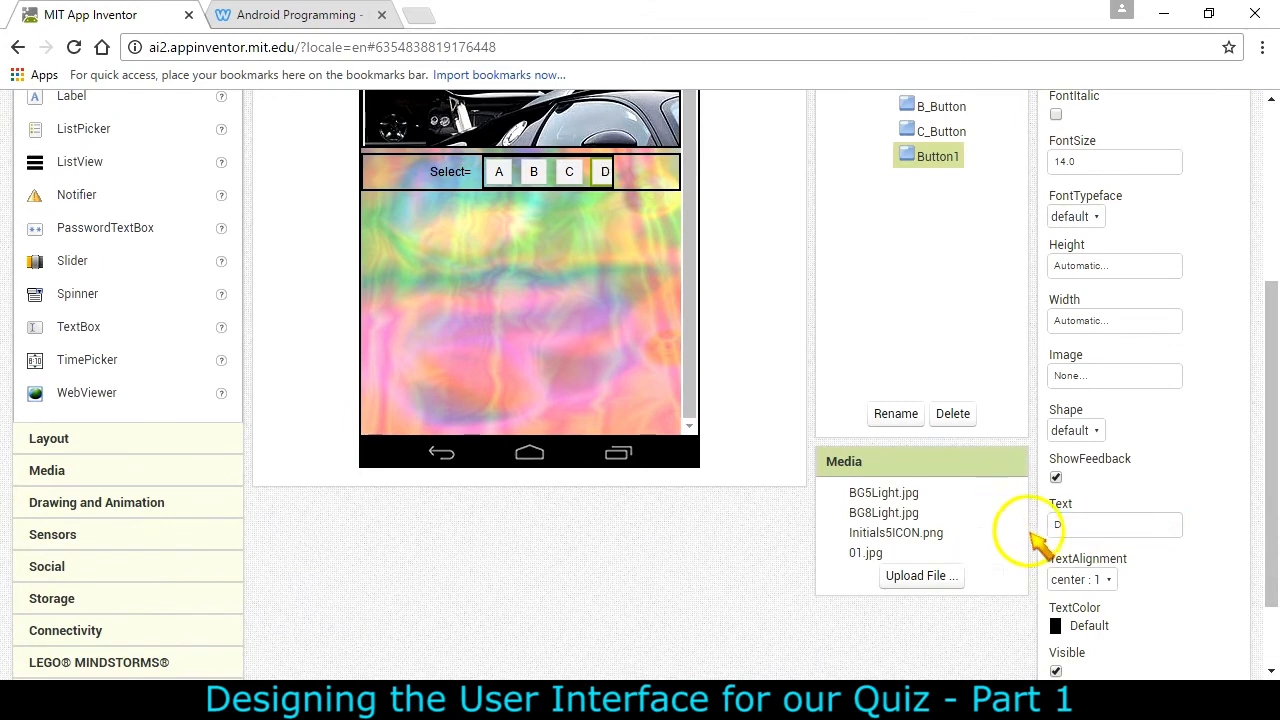
# - Rename the fourth button in Button_Box to D_Button
pyautogui.scroll(1, 610, 290)
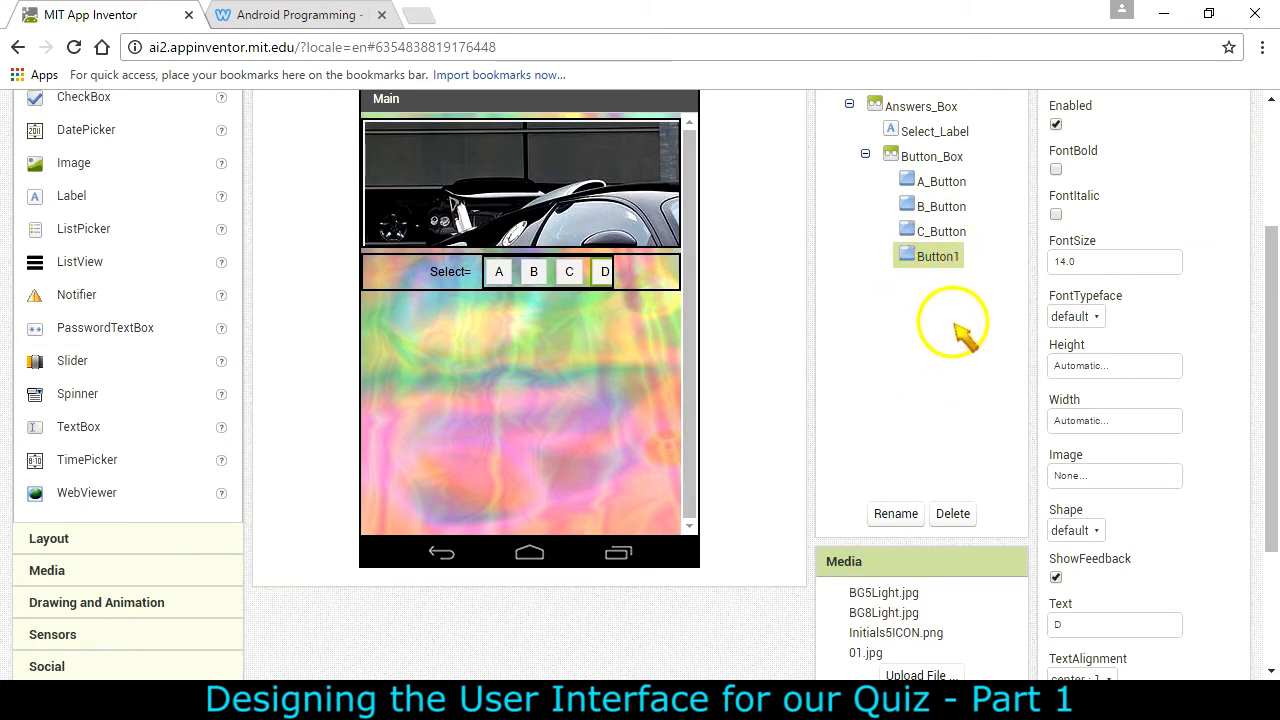
pyautogui.click(896, 514)
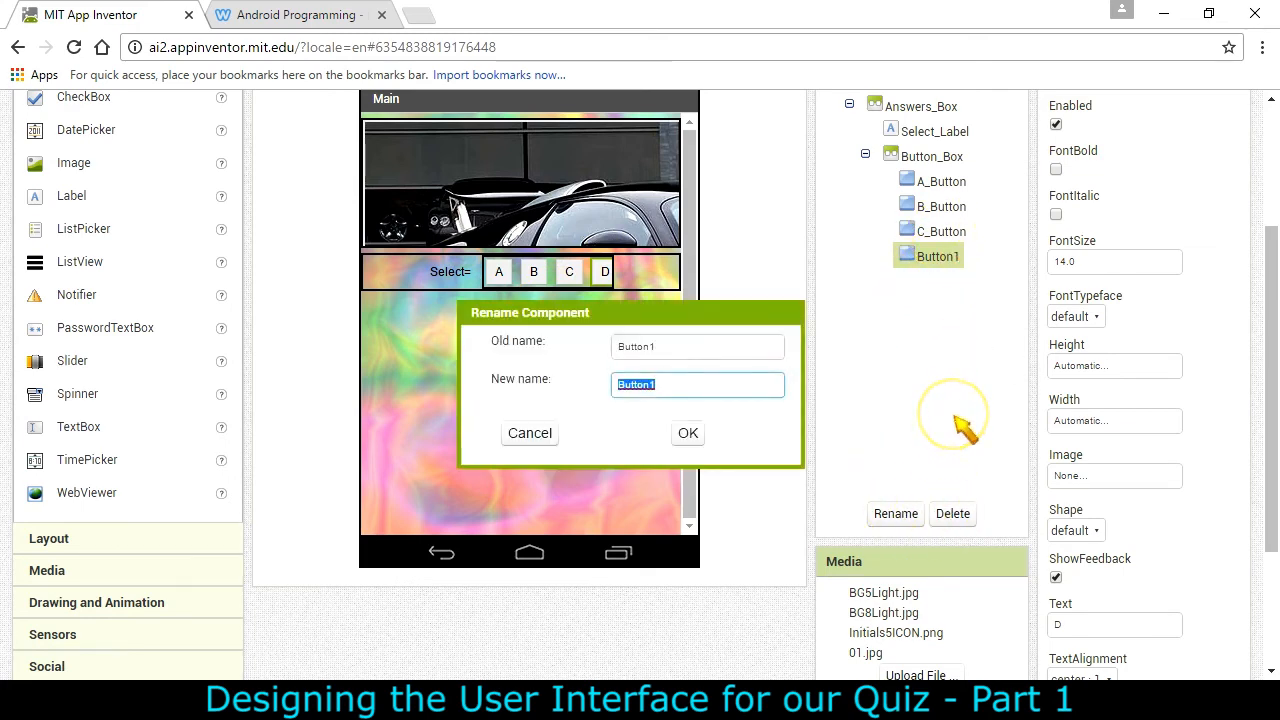
pyautogui.press('Return')
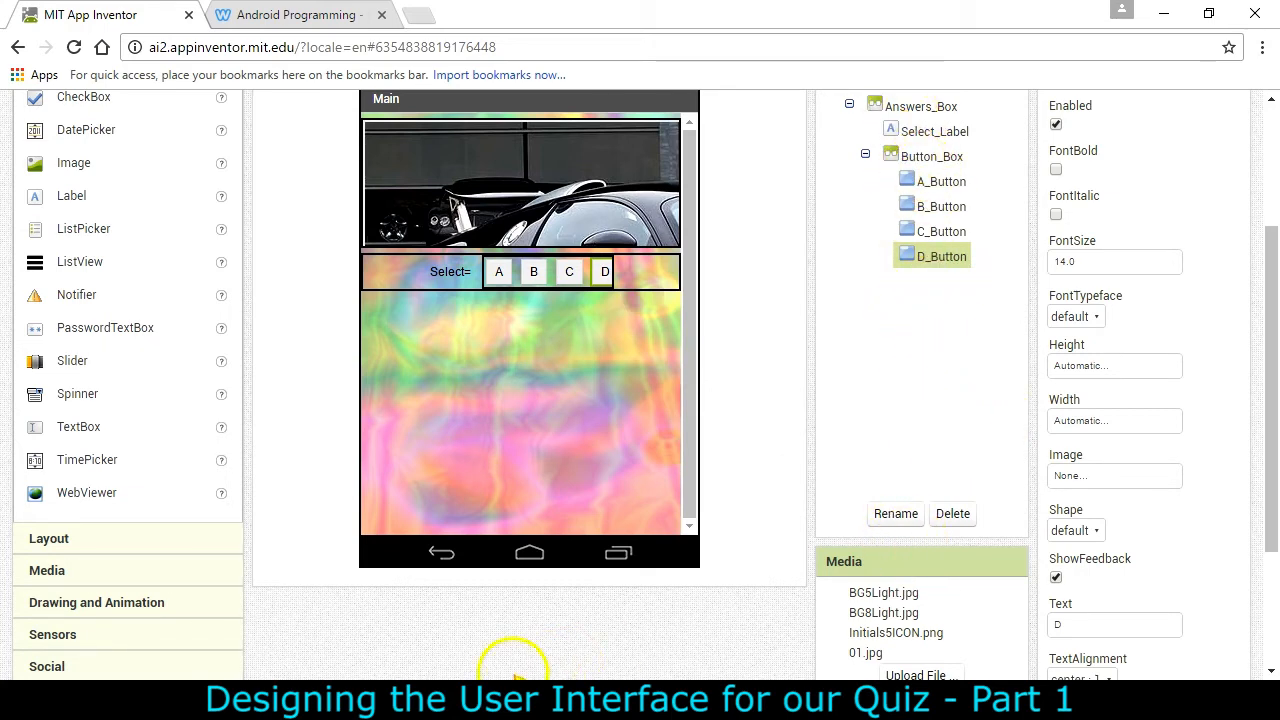
# - Copy the name Choice_Label from the Android Programming page, and add a Label to Answers_Box after Button_Box in MIT App Inventor
pyautogui.click(337, 15)
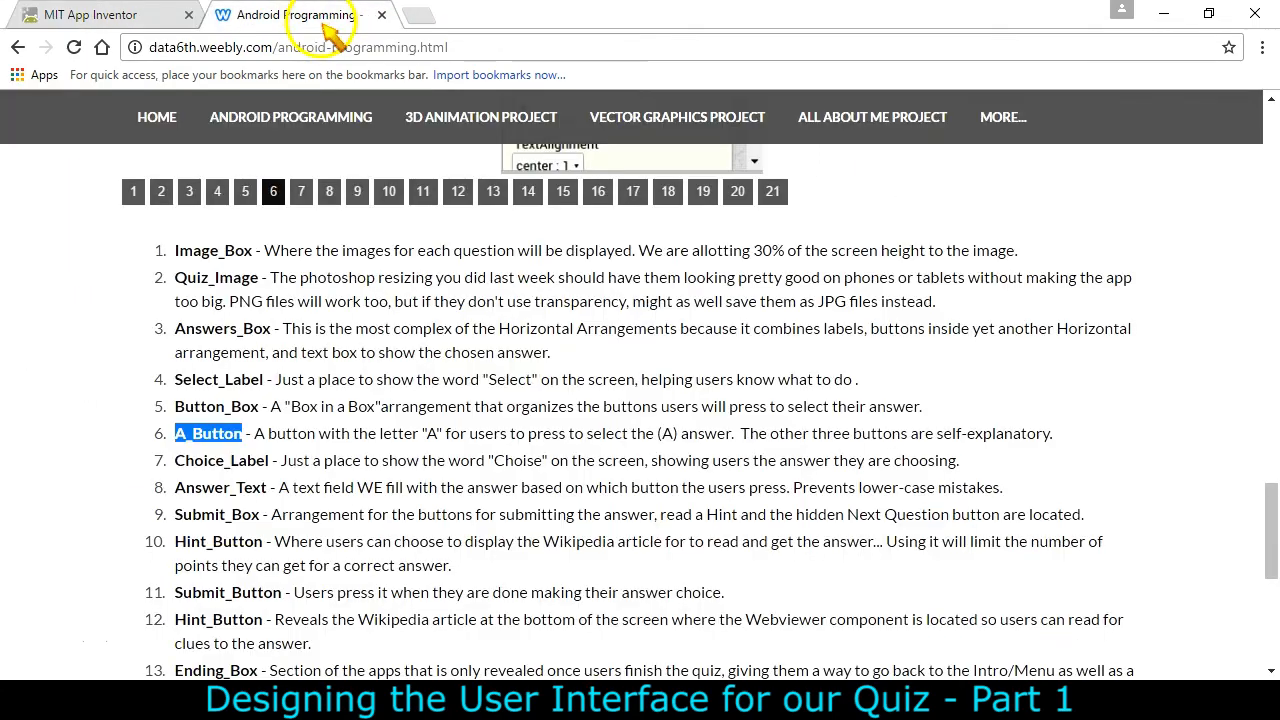
pyautogui.moveTo(176, 460); pyautogui.dragTo(267, 467)
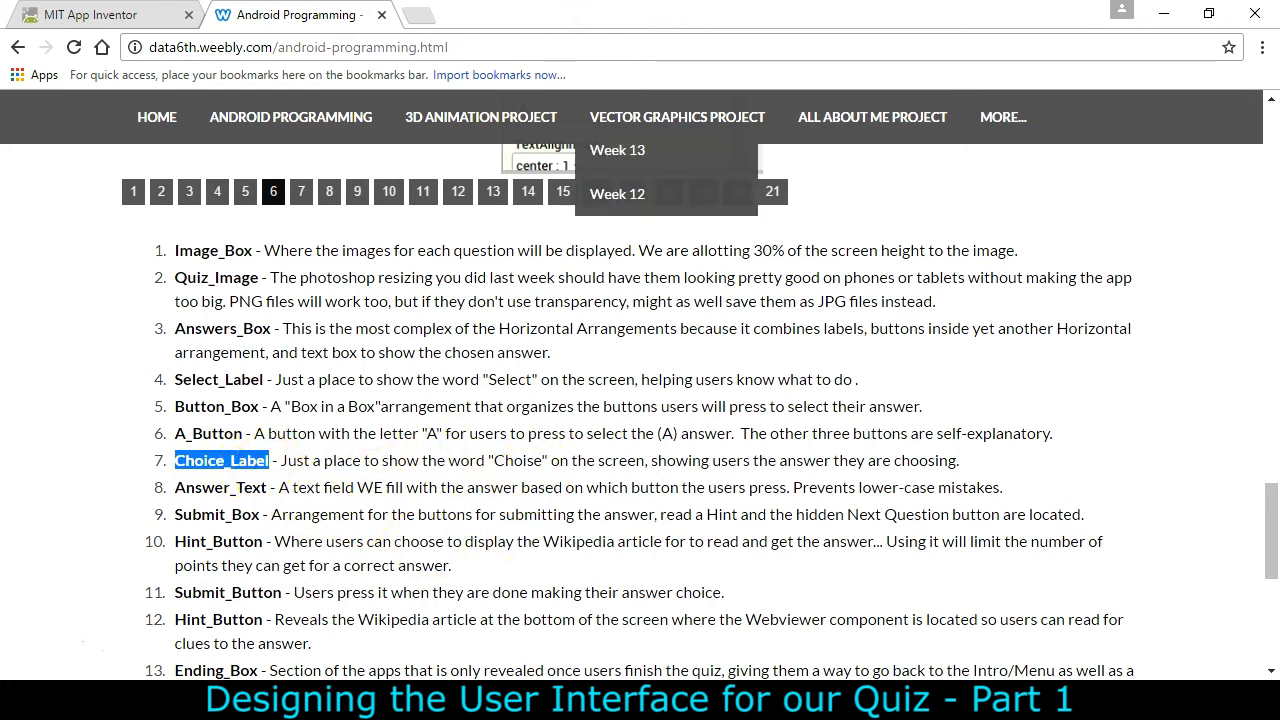
pyautogui.click(99, 17)
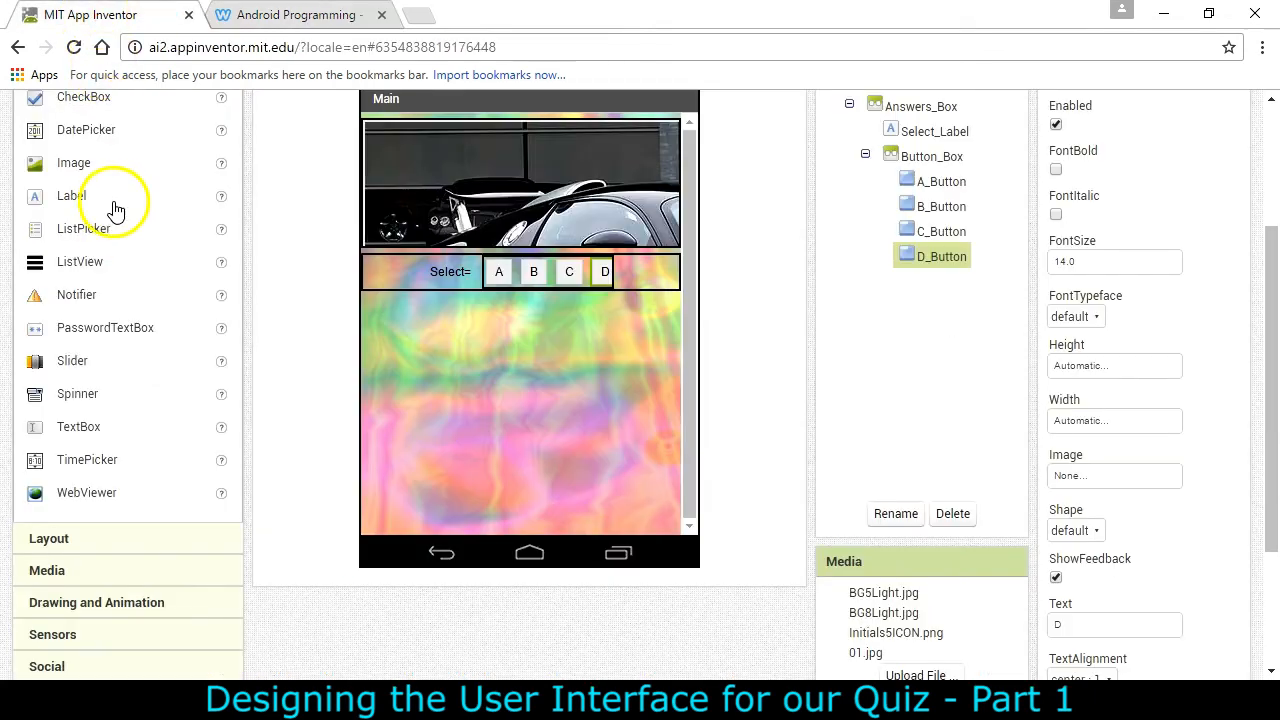
pyautogui.scroll(1, 116, 210)
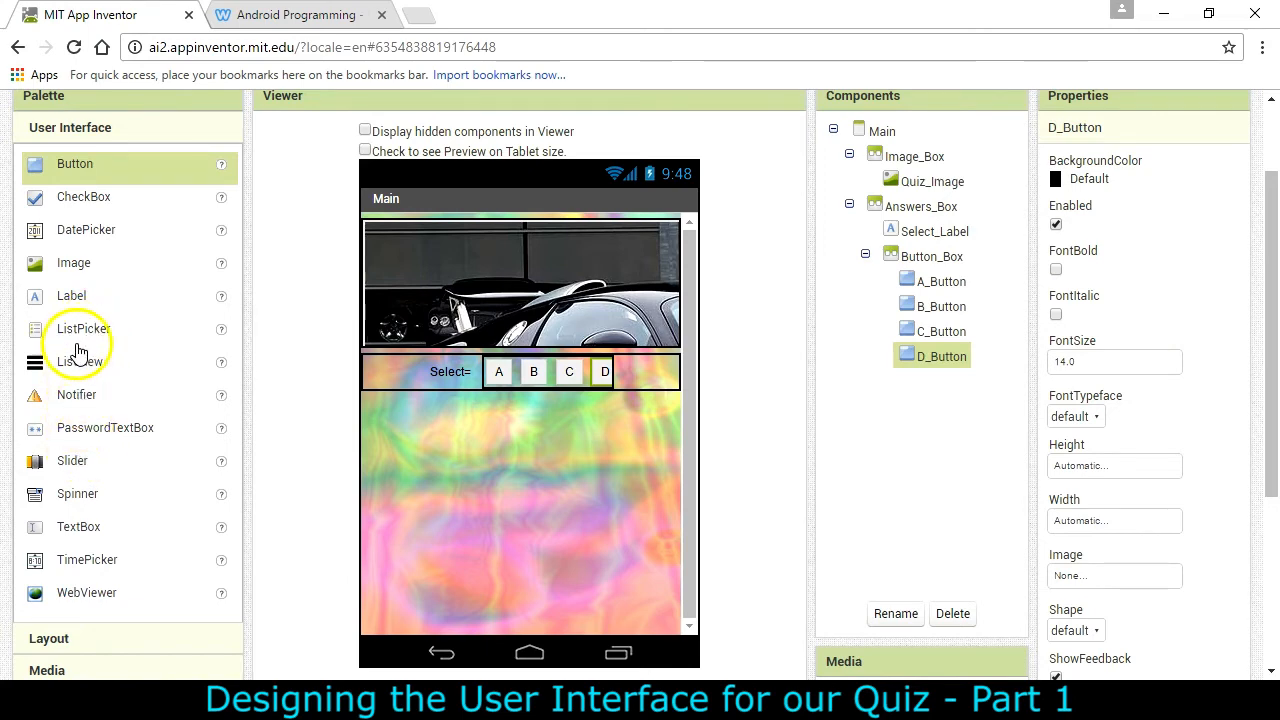
pyautogui.moveTo(71, 296); pyautogui.dragTo(668, 373)
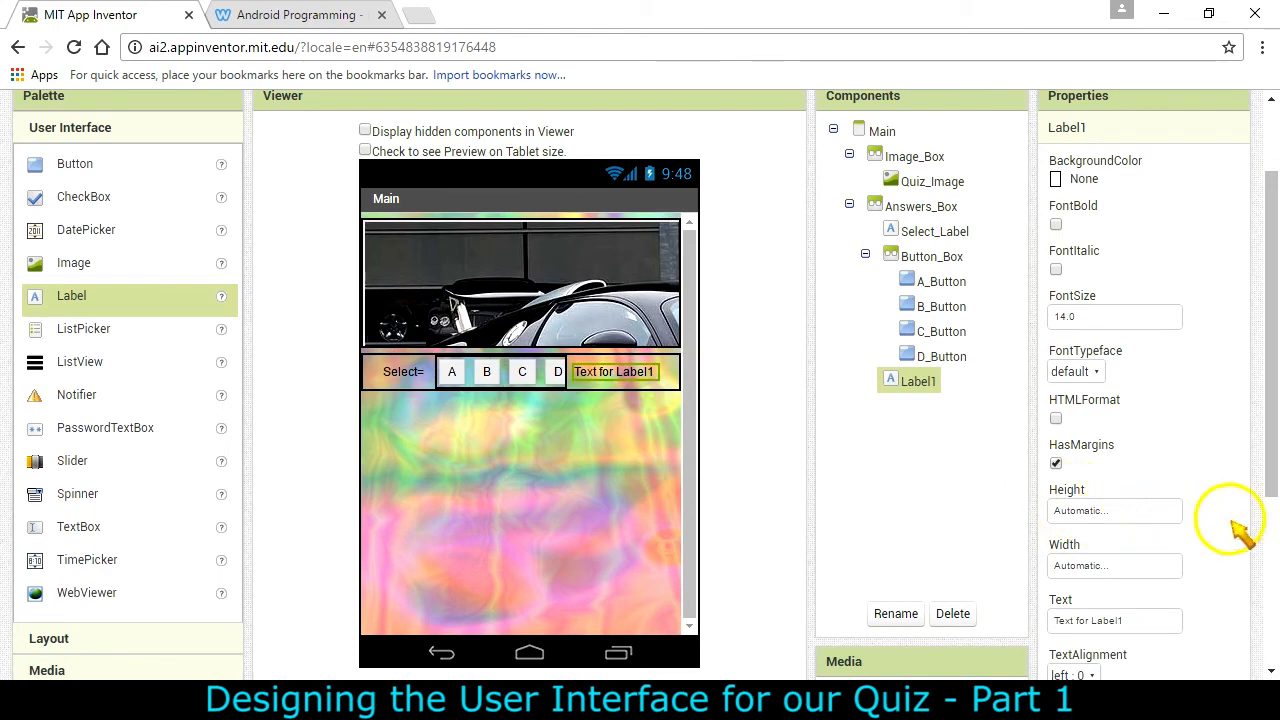
# - Rename the new label in Answers_Box to Choice_Label
pyautogui.moveTo(1266, 451); pyautogui.dragTo(1266, 491)
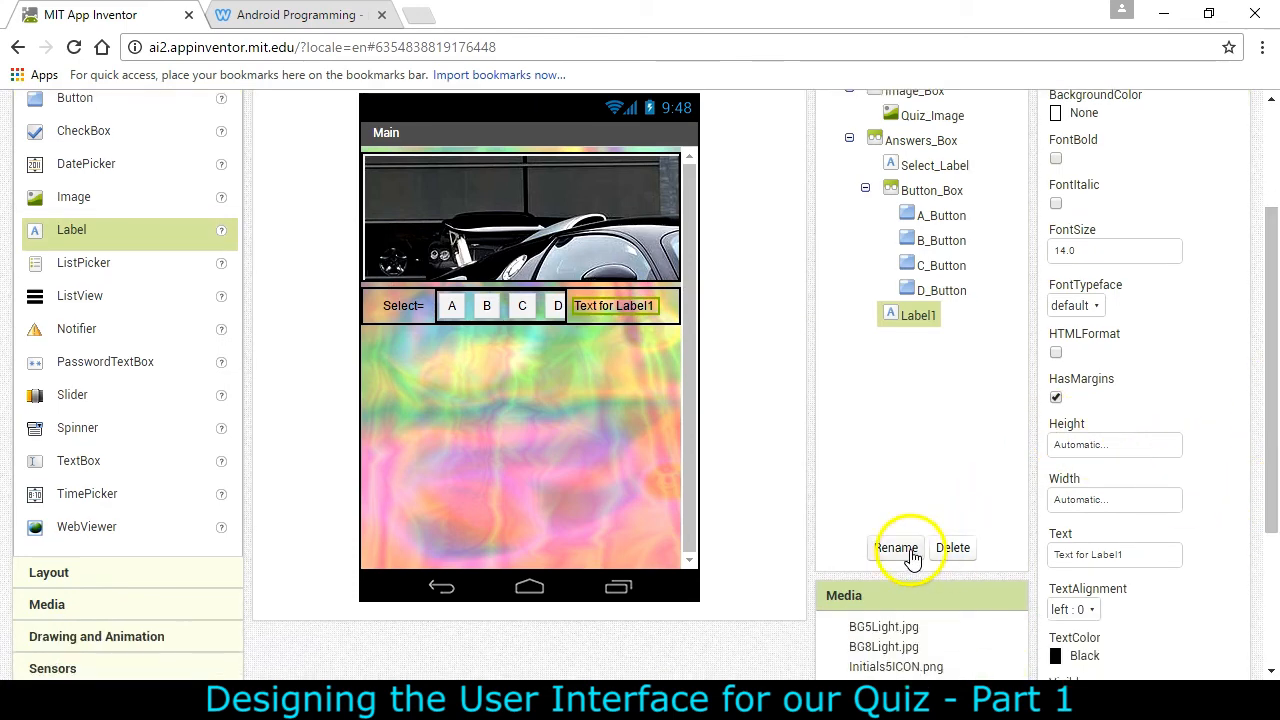
pyautogui.click(908, 550)
pyautogui.write('Choice_Label')
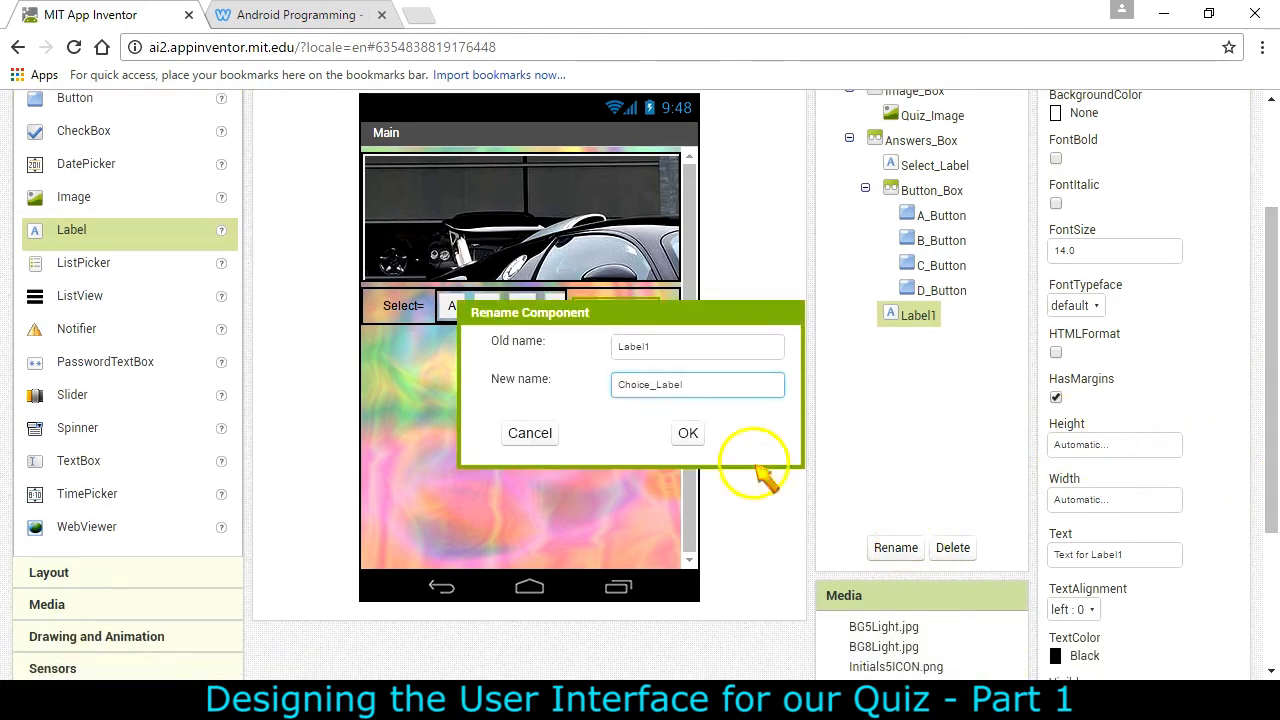
pyautogui.click(688, 433)
# - Set the text of Choice_Label to "Choice="
pyautogui.moveTo(1270, 440); pyautogui.dragTo(1266, 509)
pyautogui.click(1143, 429)
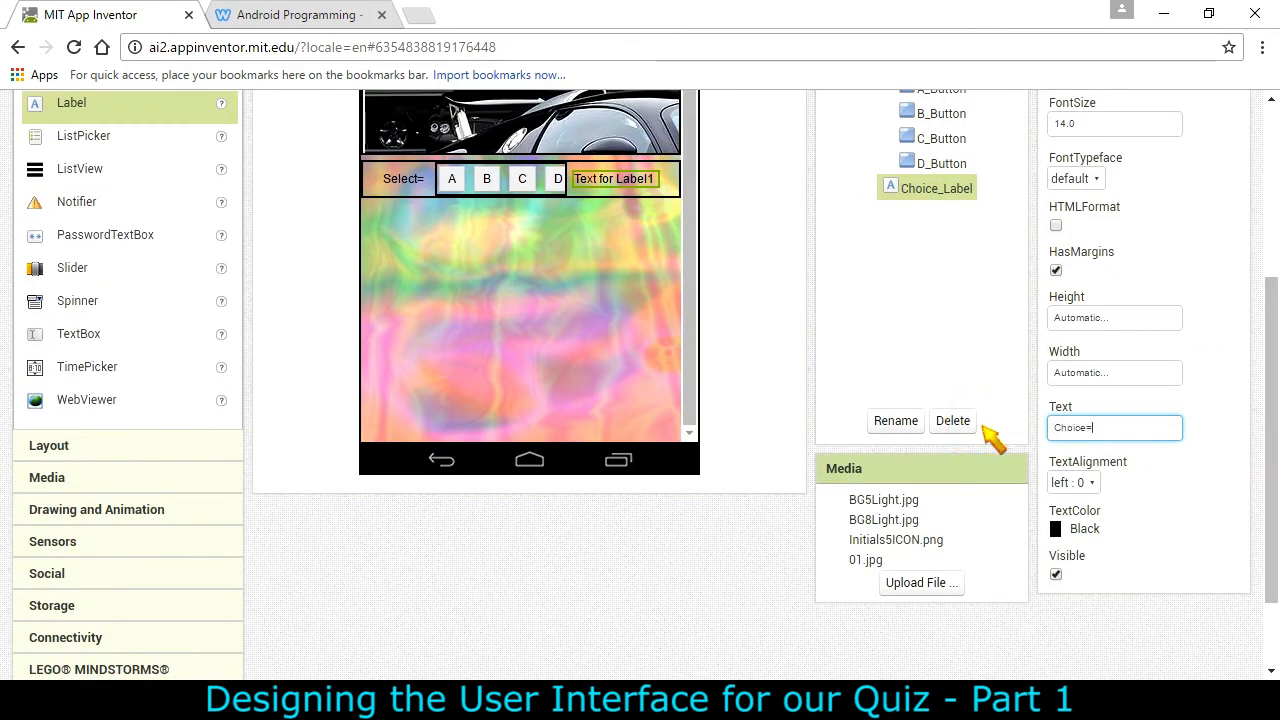
pyautogui.click(652, 488)
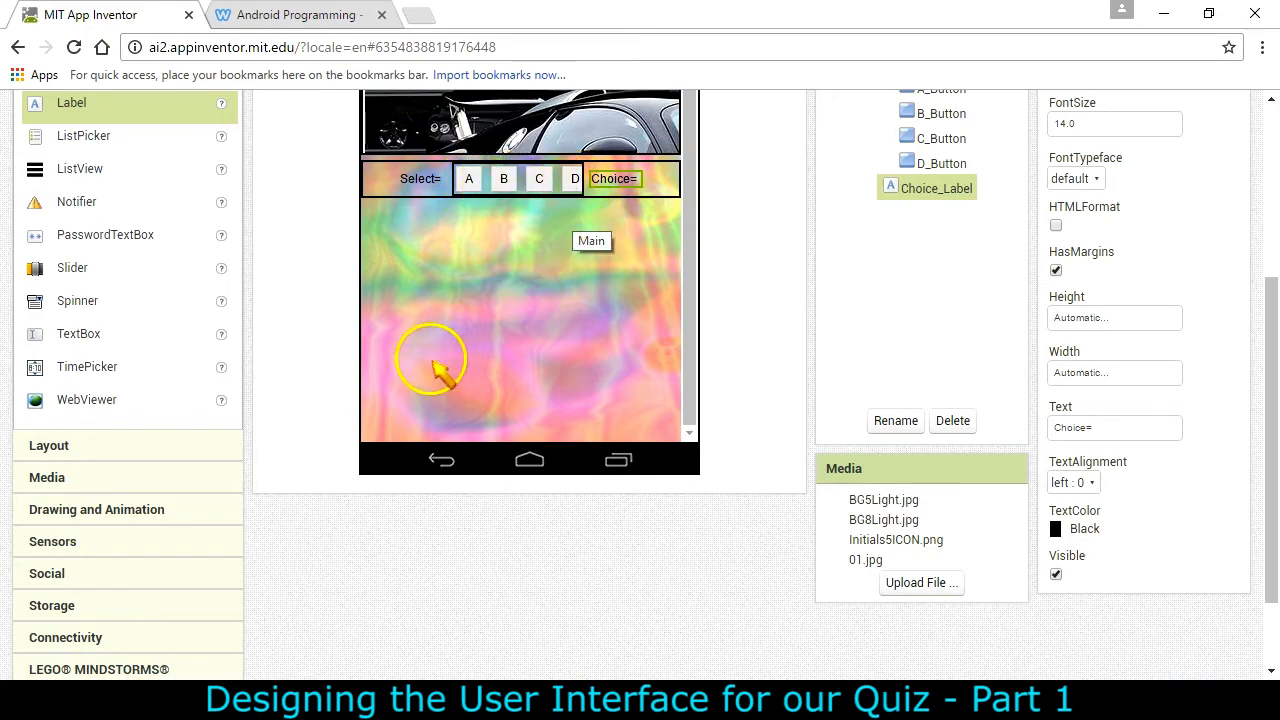
# - Add a TextBox to Answers_Box after Choice_Label and rename it to Answer_Text, copying the name from the Android Programming page
pyautogui.scroll(2, 185, 283)
pyautogui.moveTo(67, 437); pyautogui.dragTo(659, 290)
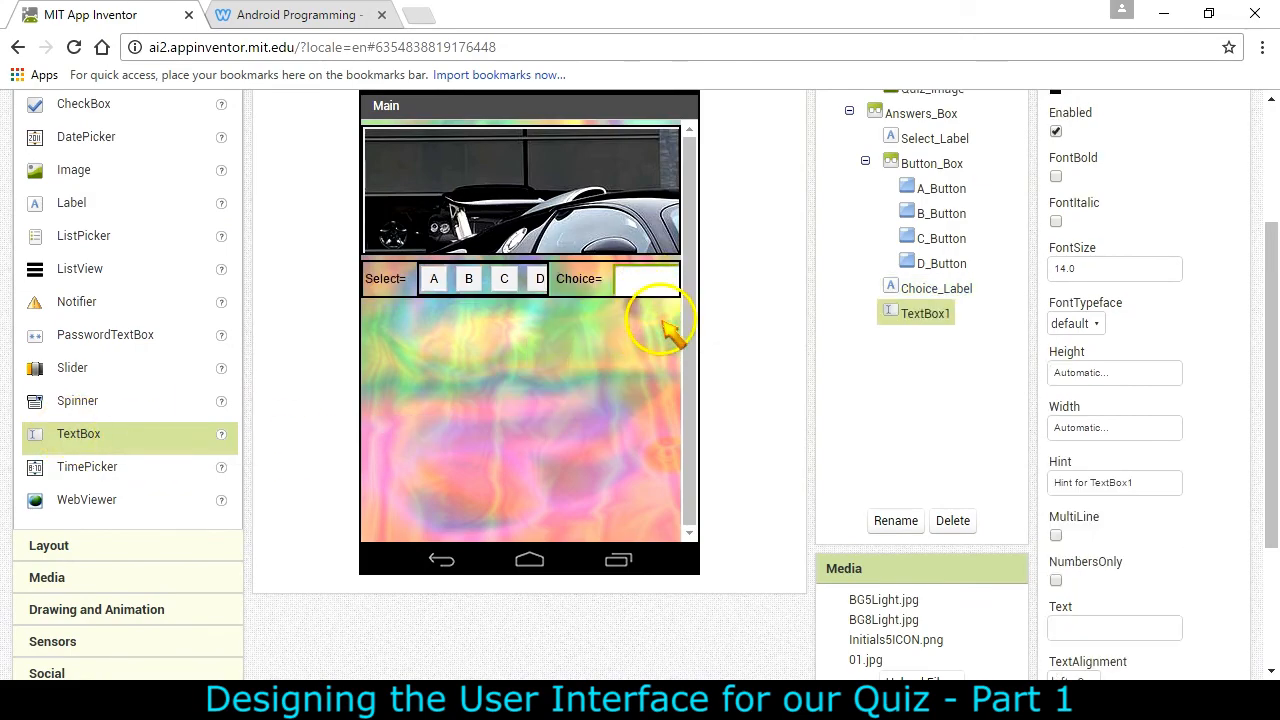
pyautogui.click(343, 22)
pyautogui.moveTo(178, 490); pyautogui.dragTo(263, 488)
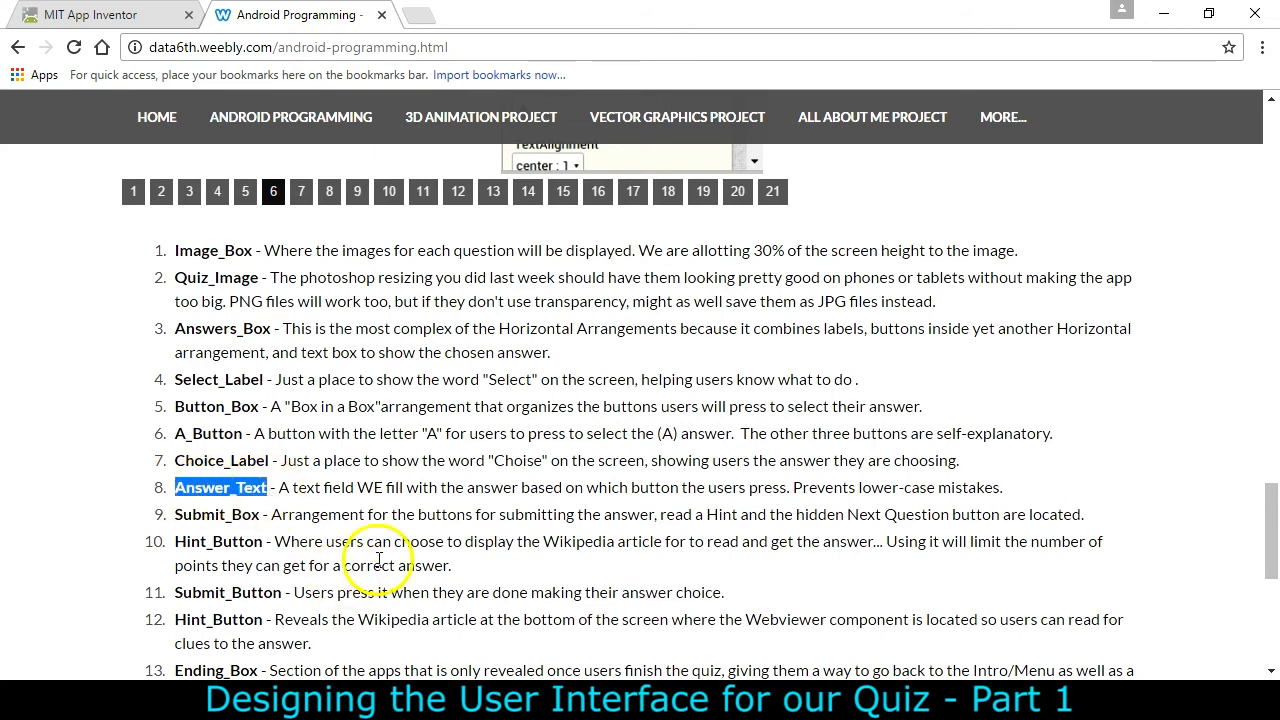
pyautogui.click(130, 20)
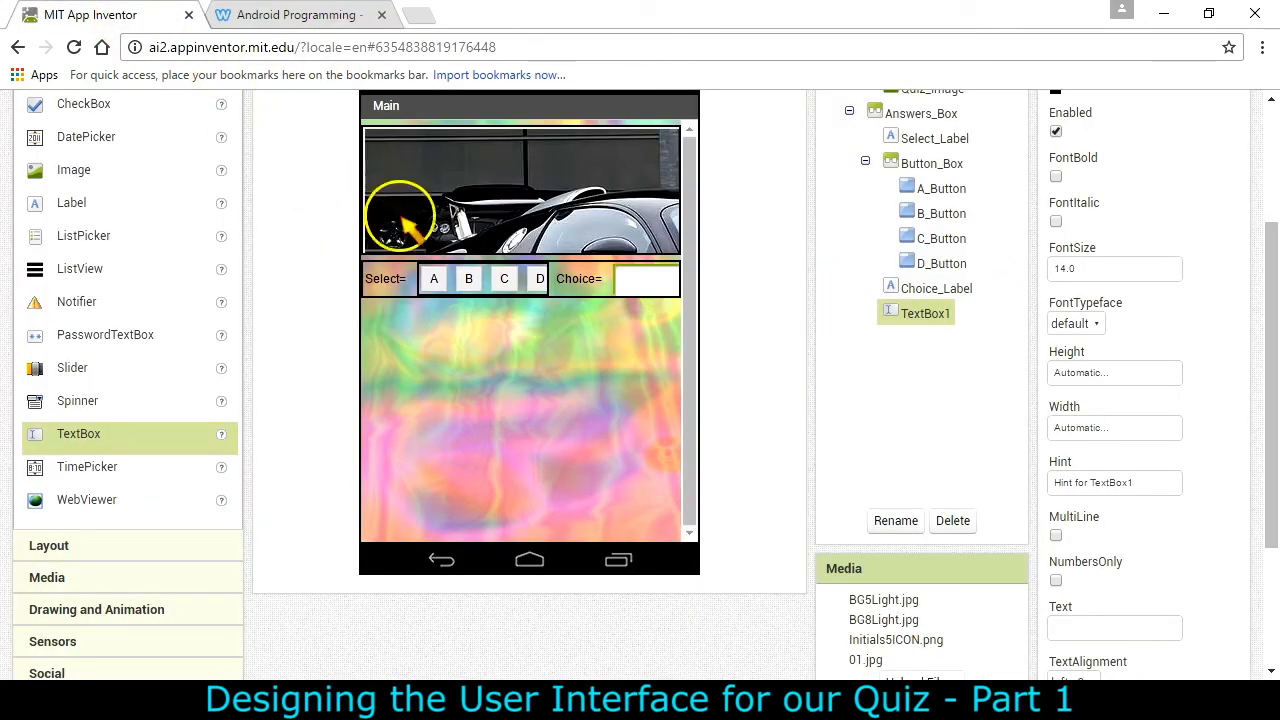
pyautogui.click(897, 521)
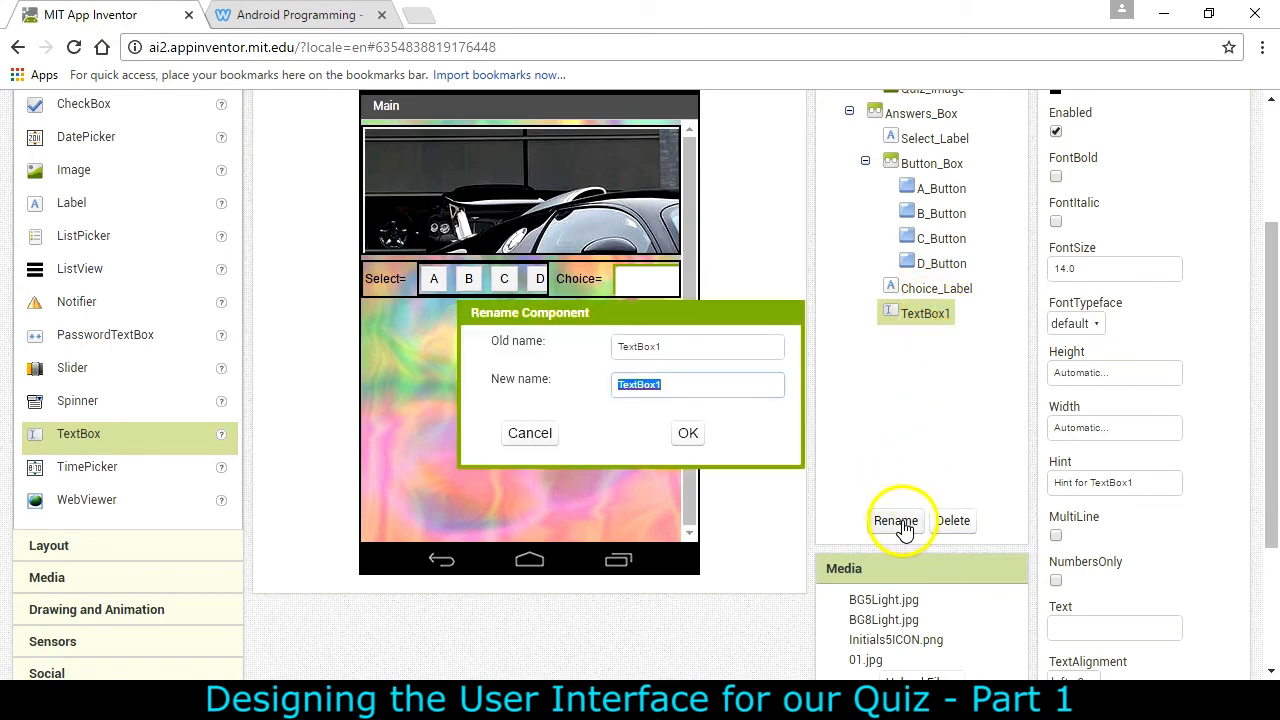
pyautogui.press('Return')
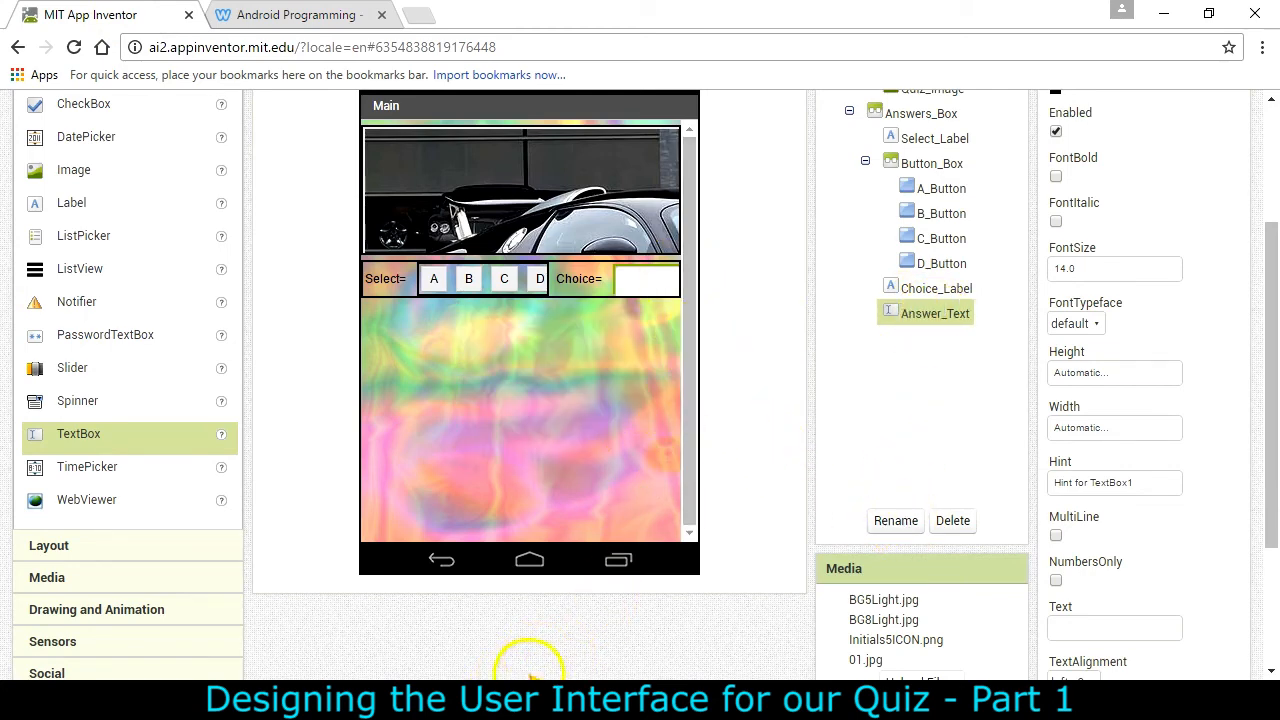
# - Set the background color of Answer_Text to White
pyautogui.scroll(3, 1025, 290)
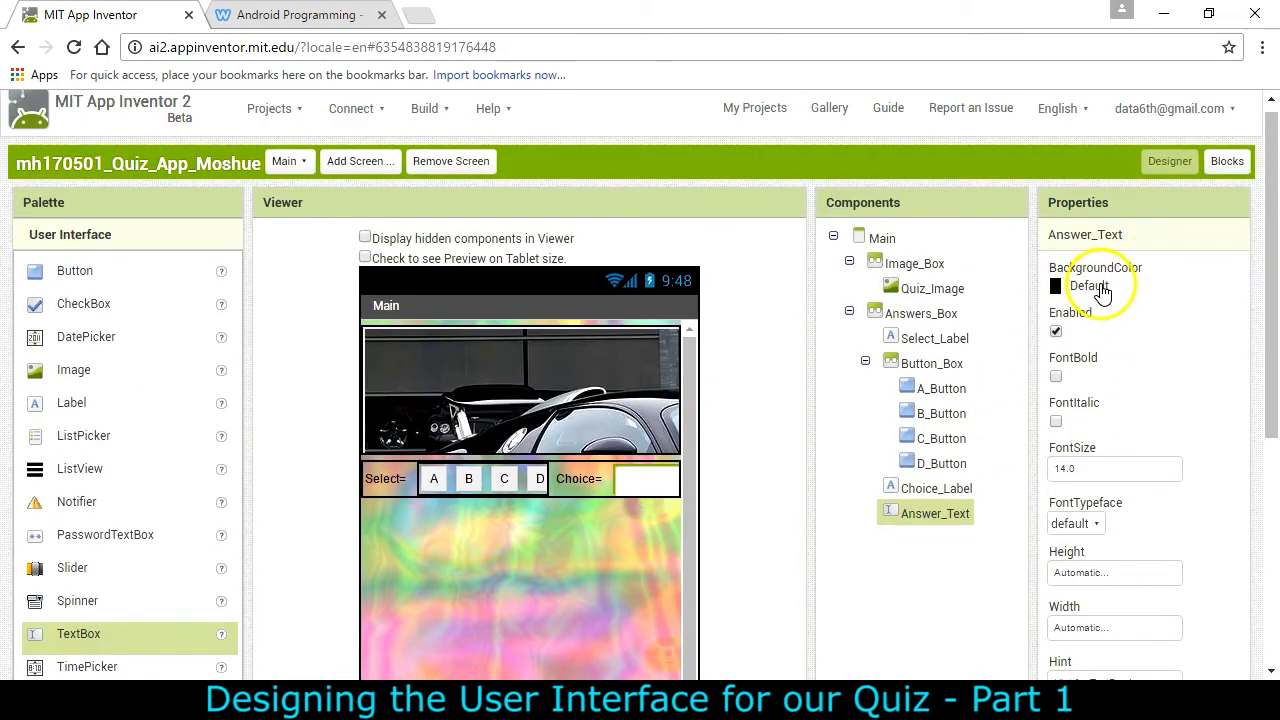
pyautogui.click(1090, 287)
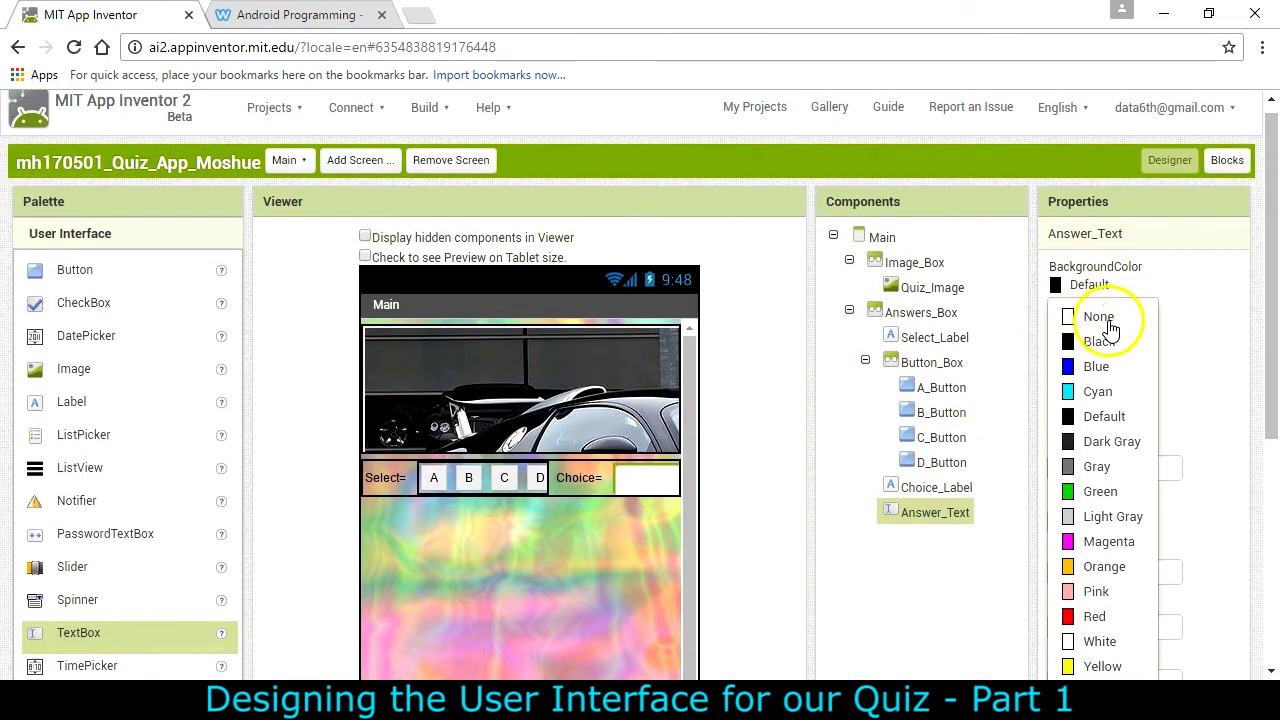
pyautogui.scroll(-3, 1115, 400)
pyautogui.click(1100, 442)
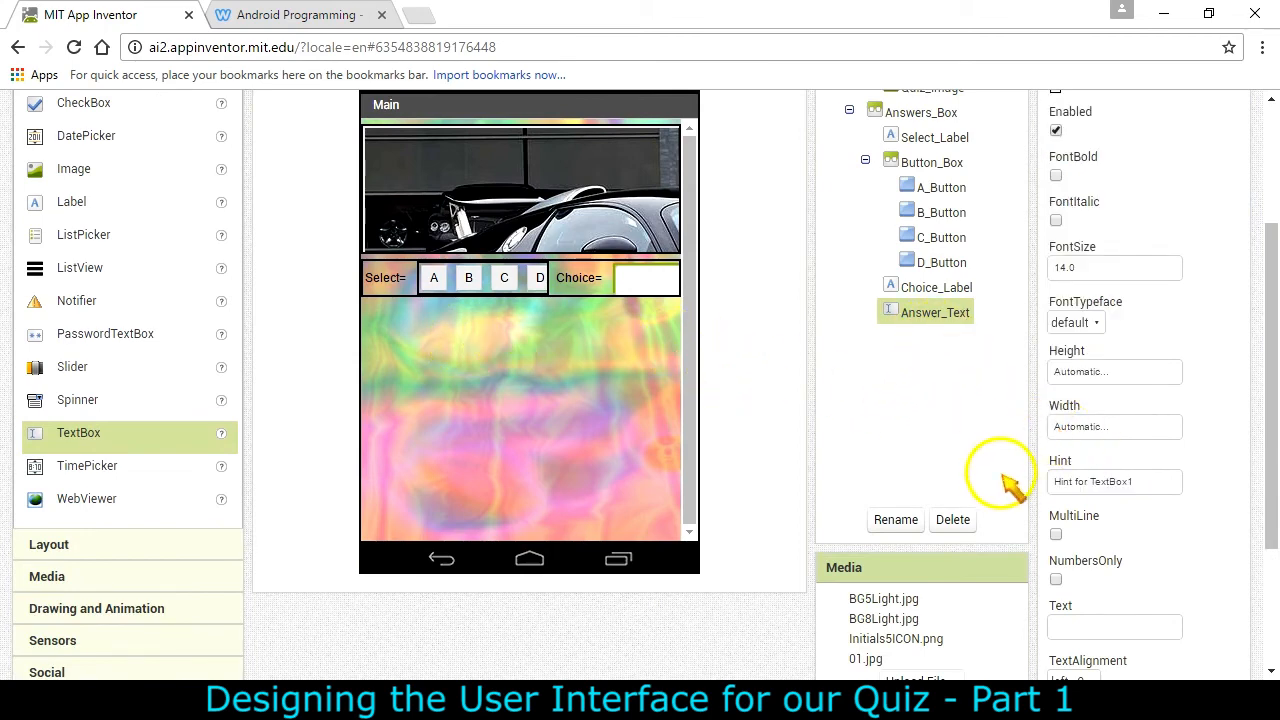
# - Clear the hint of Answer_Text so the field is empty
pyautogui.click(1145, 481)
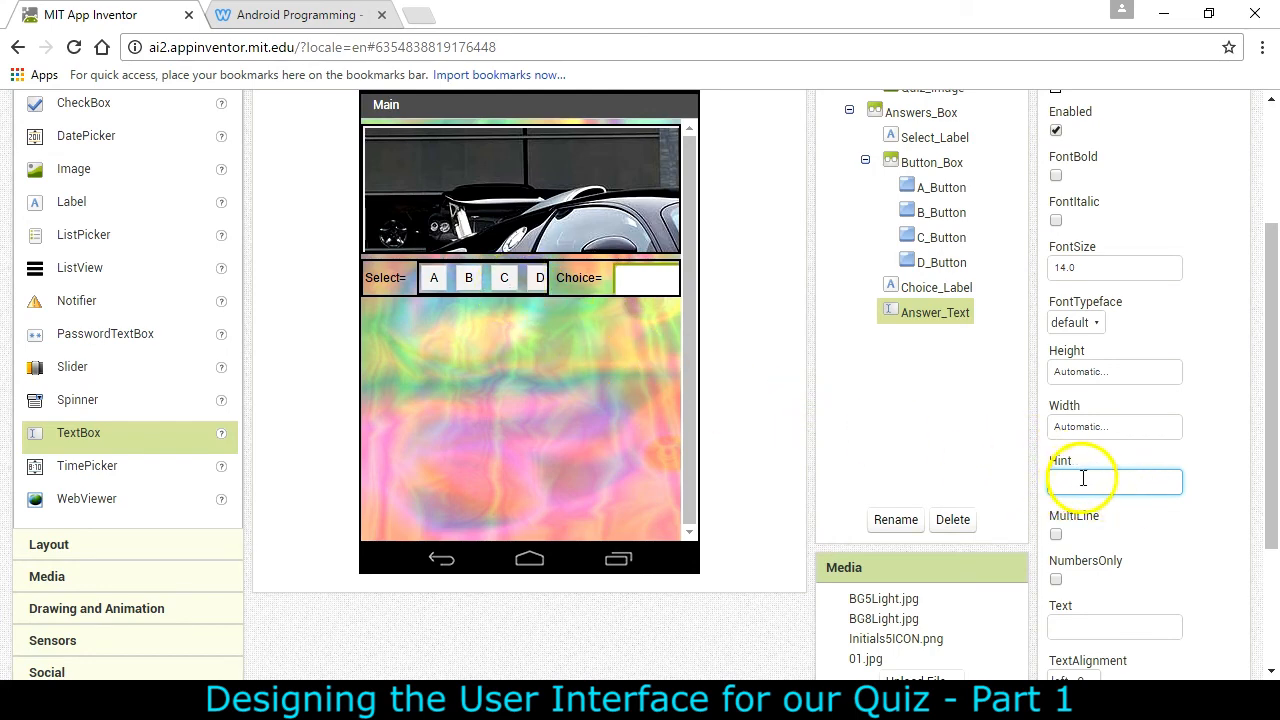
pyautogui.moveTo(1272, 485); pyautogui.dragTo(1098, 538)
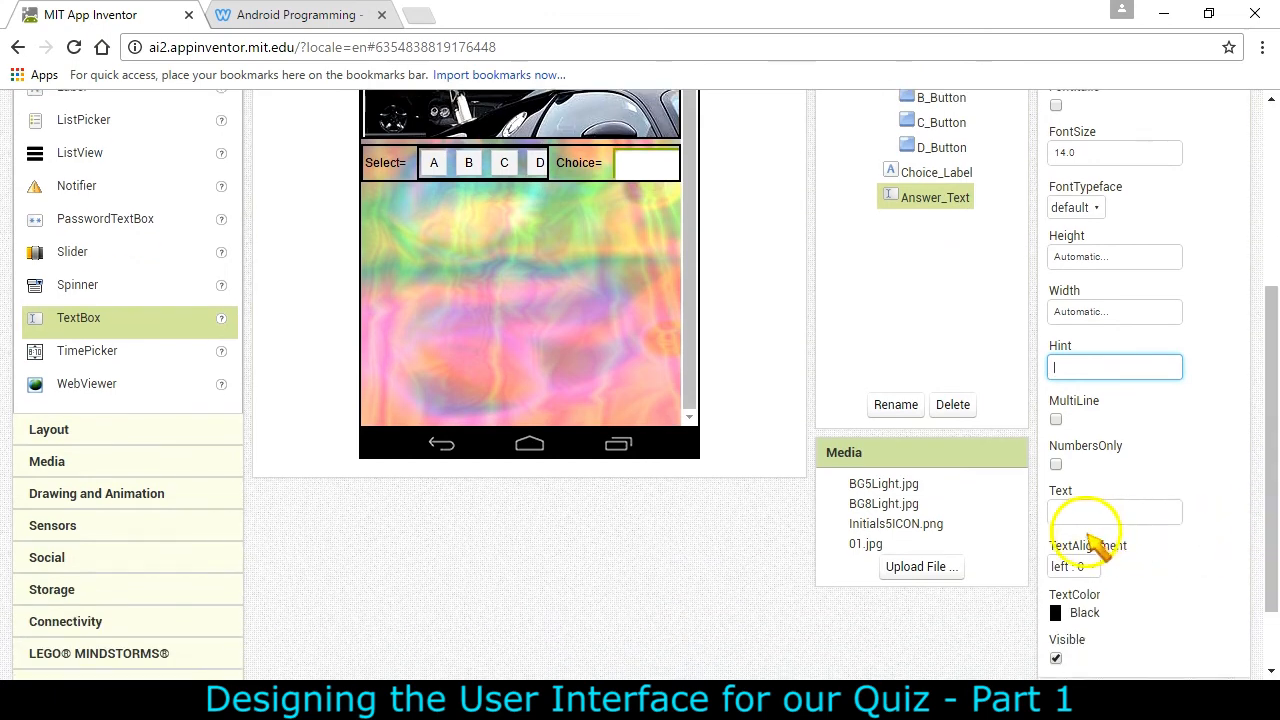
pyautogui.moveTo(1260, 517); pyautogui.dragTo(1266, 531)
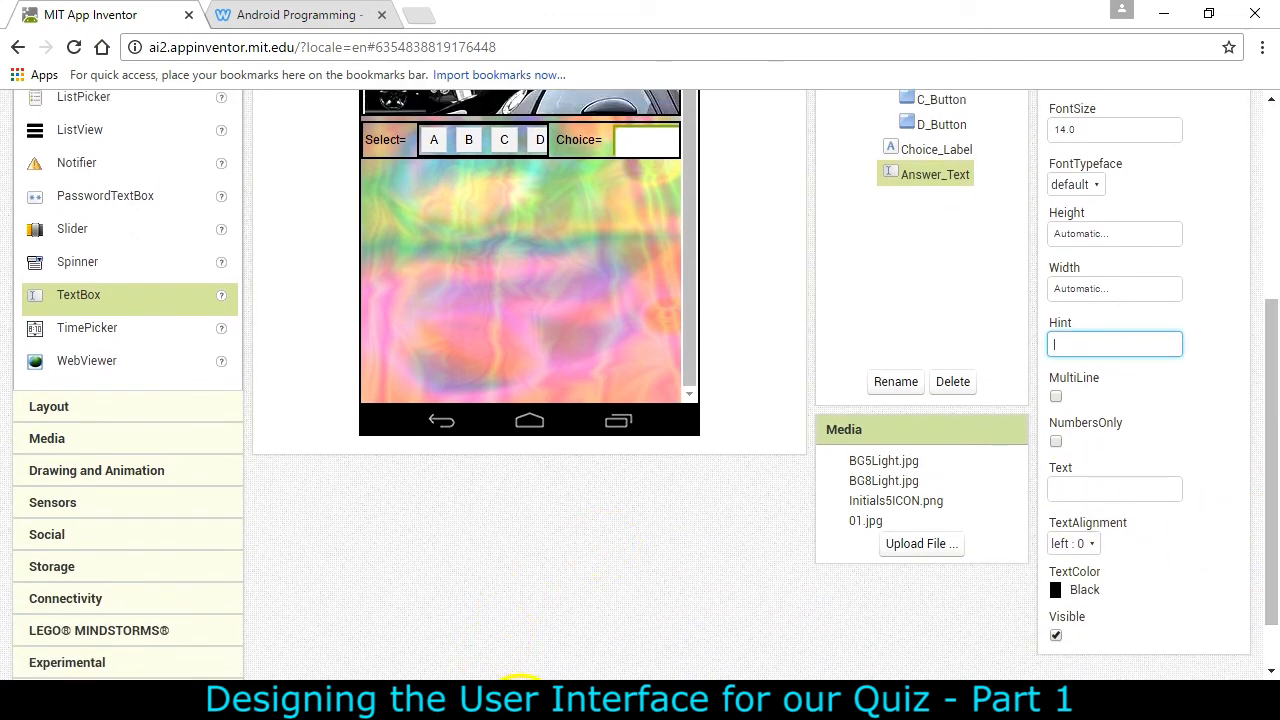
# - Check the Answer_Text properties slide on the Android Programming page and set the width of Answer_Text to 20 percent
pyautogui.click(320, 22)
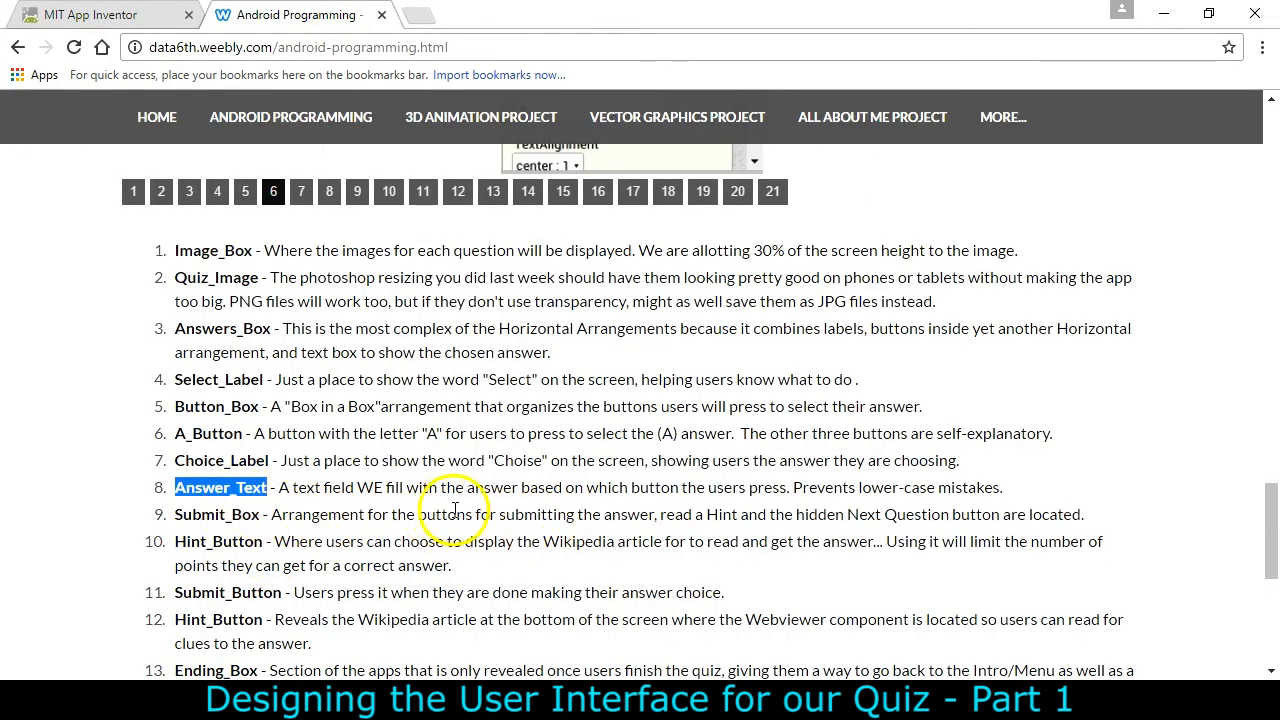
pyautogui.scroll(5, 455, 510)
pyautogui.scroll(-1, 460, 512)
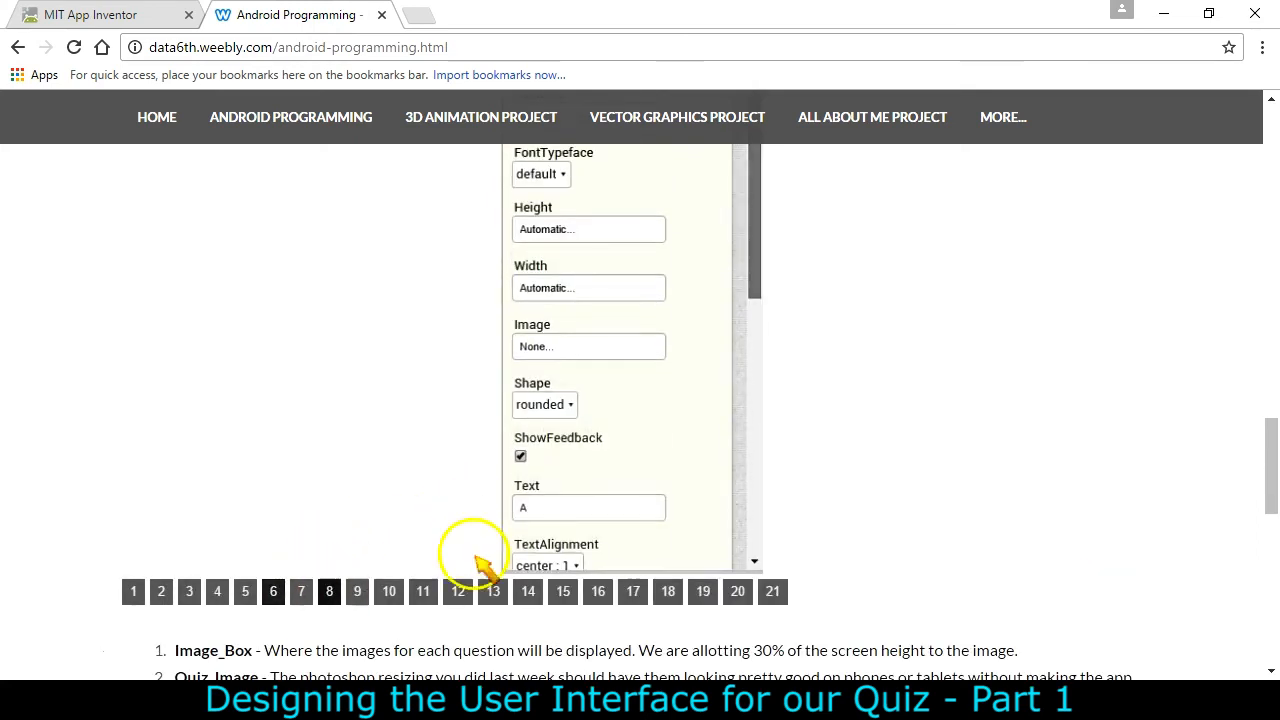
pyautogui.click(362, 592)
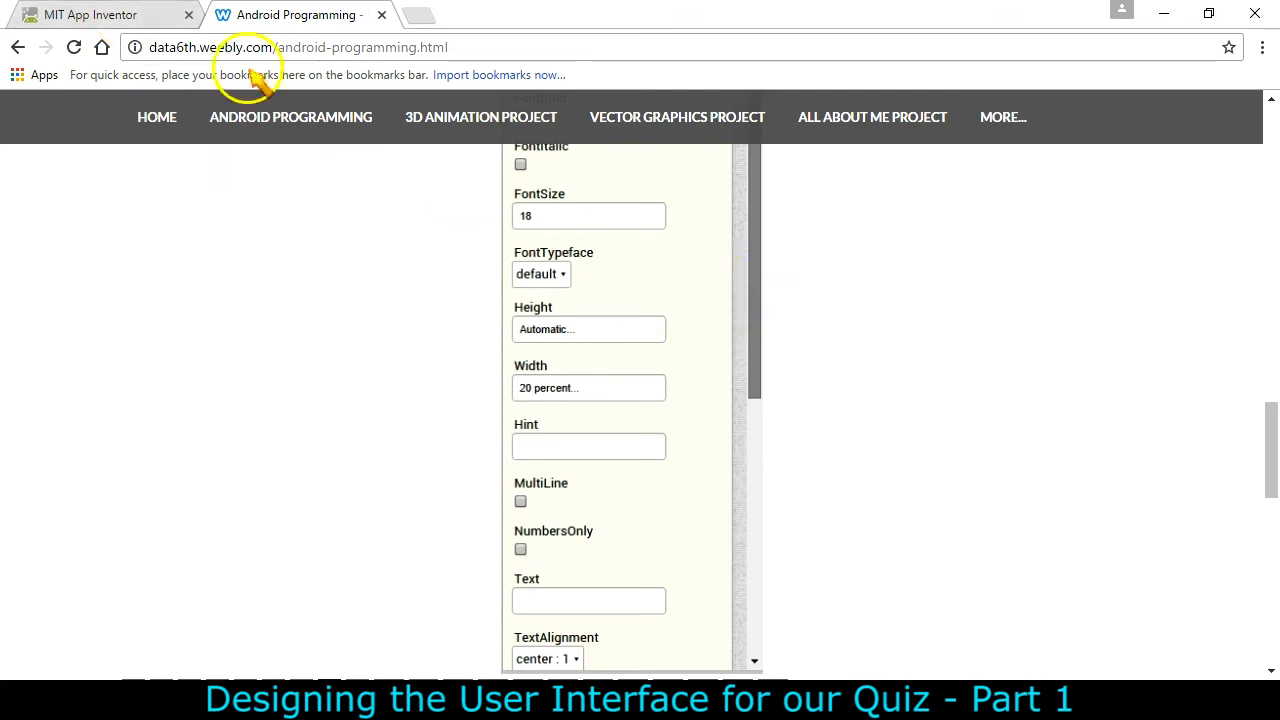
pyautogui.click(148, 17)
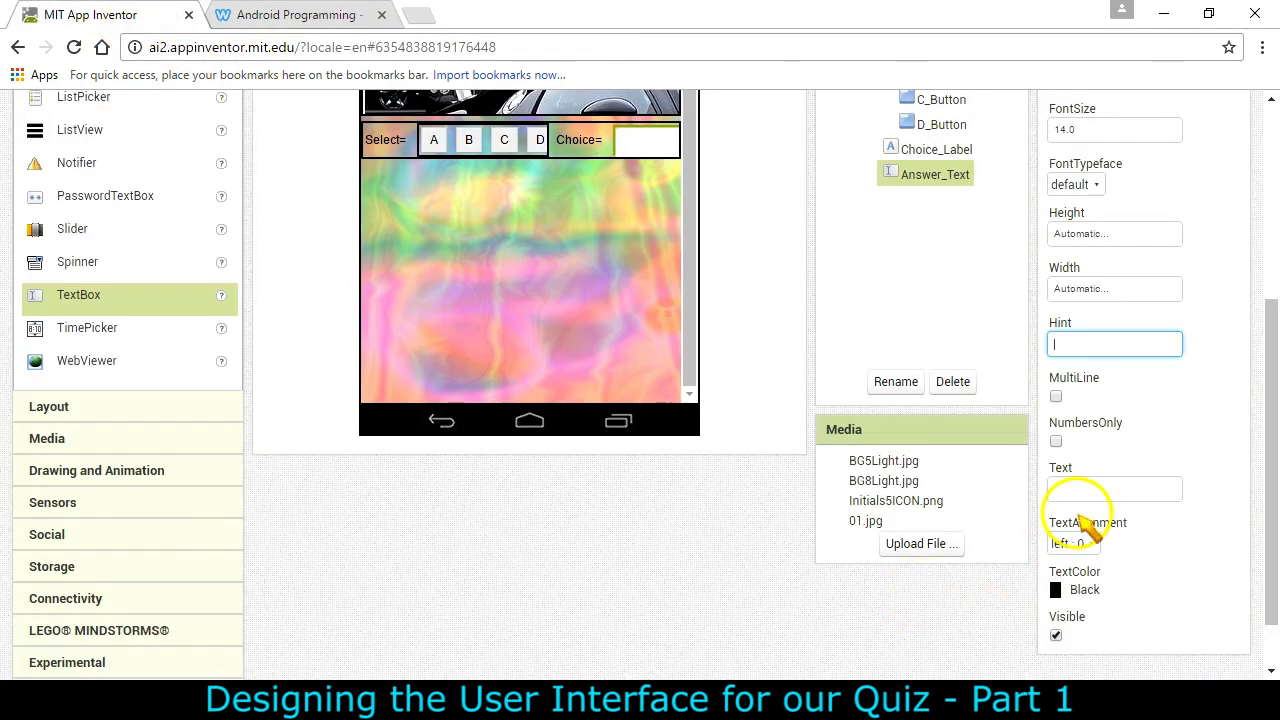
pyautogui.click(1112, 289)
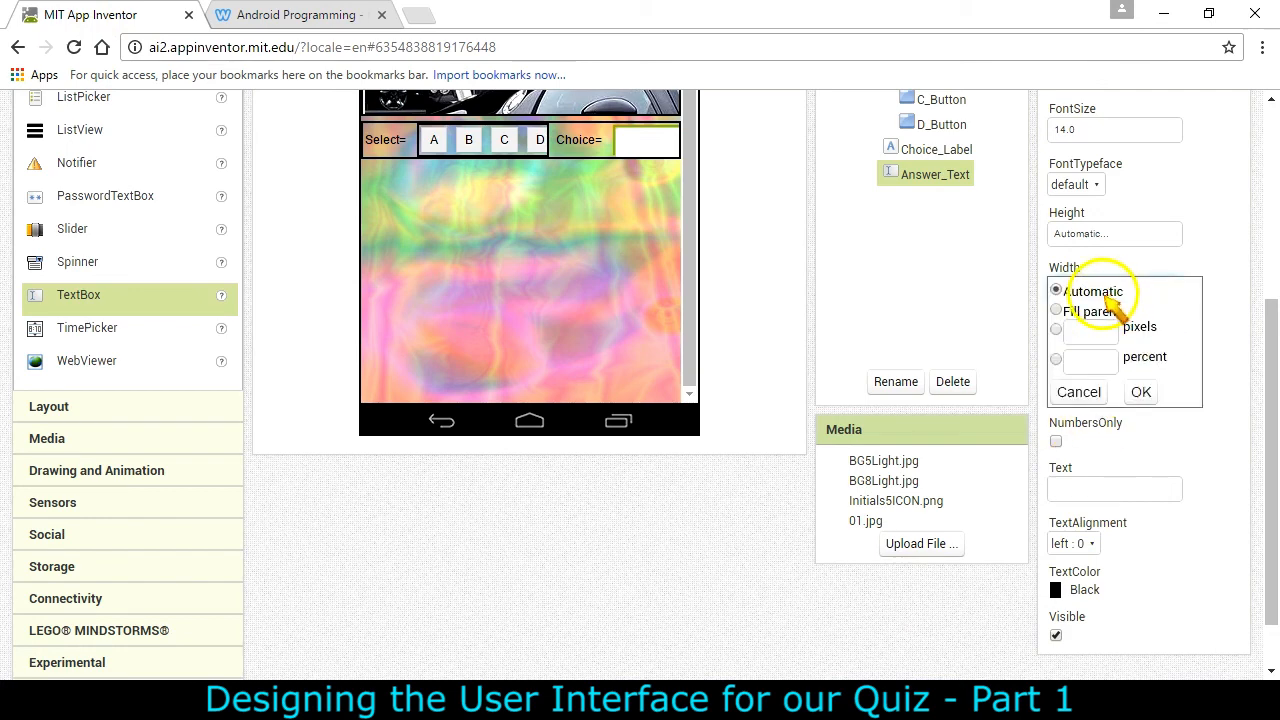
pyautogui.click(1058, 360)
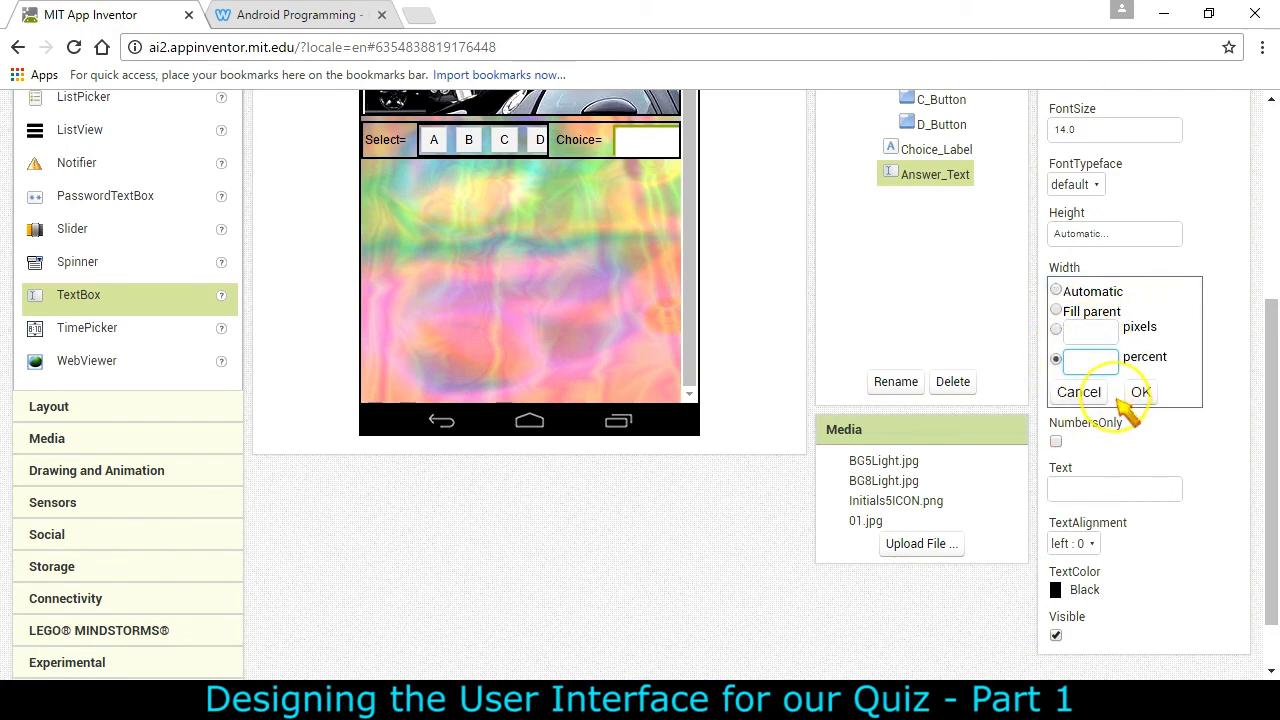
pyautogui.click(1138, 393)
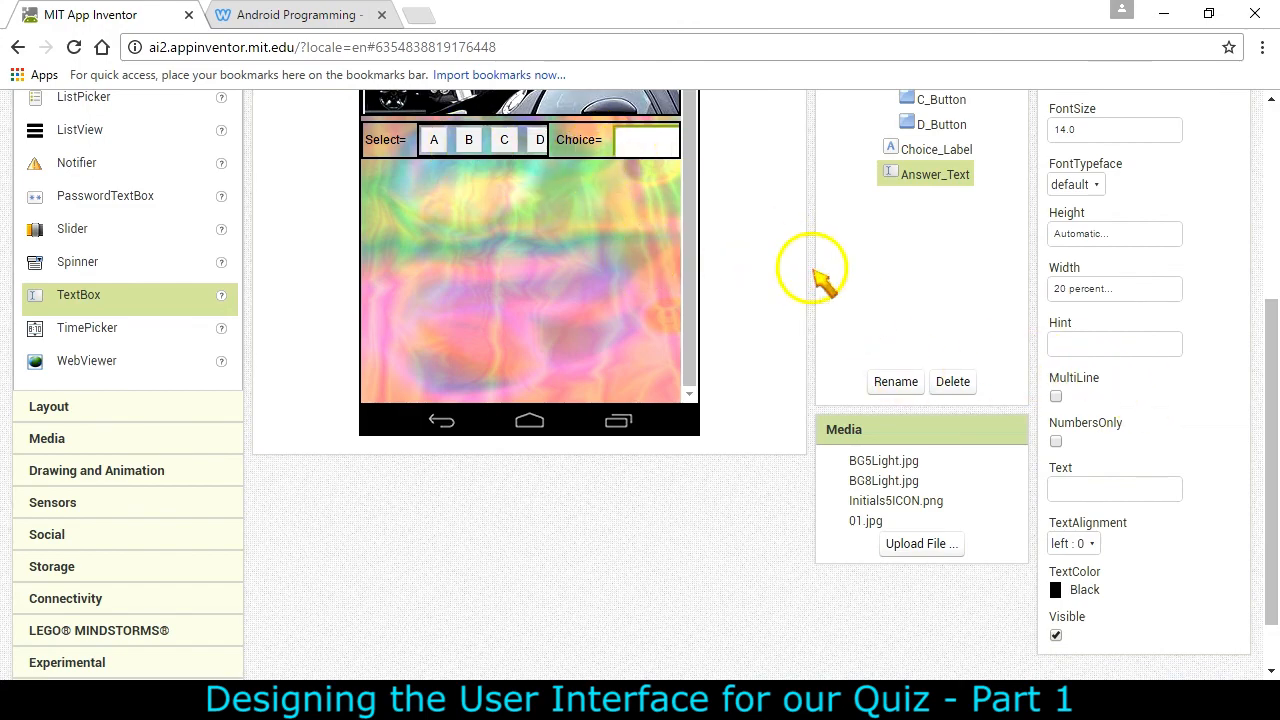
# - Compare the Main screen's layout and component tree with the Bridge Quiz reference on the Android Programming page
pyautogui.scroll(1, 750, 285)
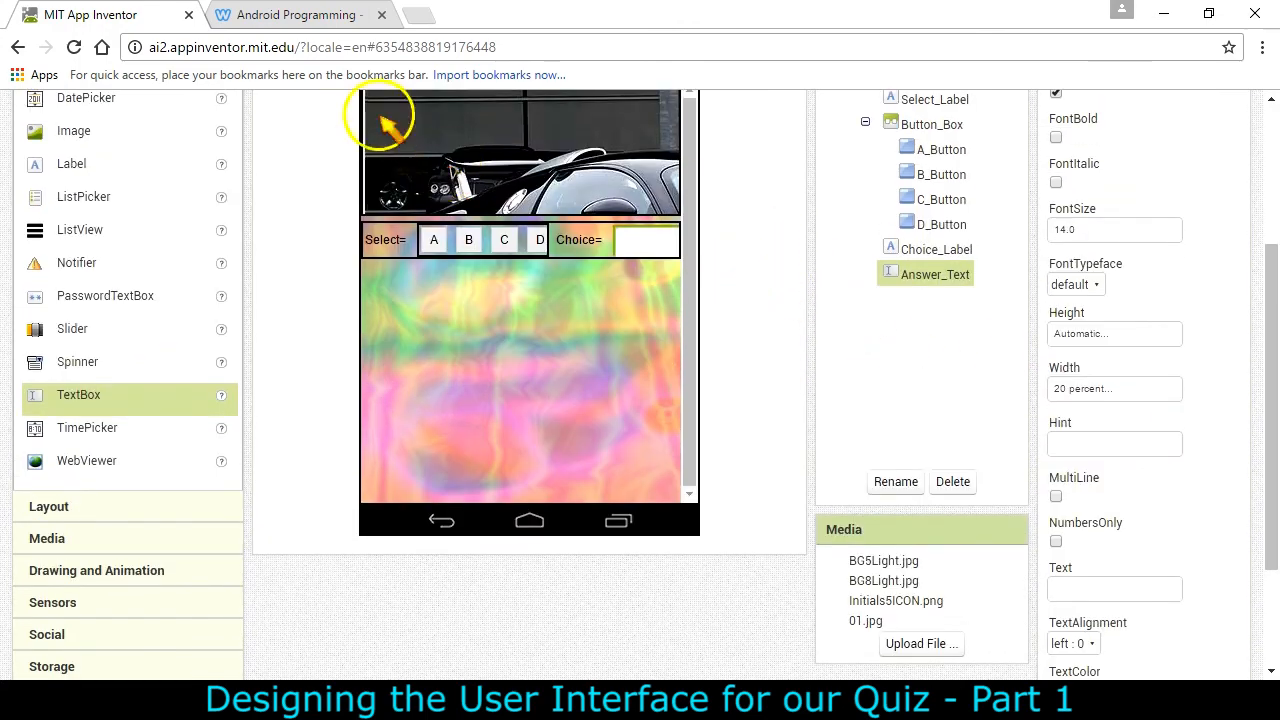
pyautogui.click(243, 14)
pyautogui.scroll(10, 629, 366)
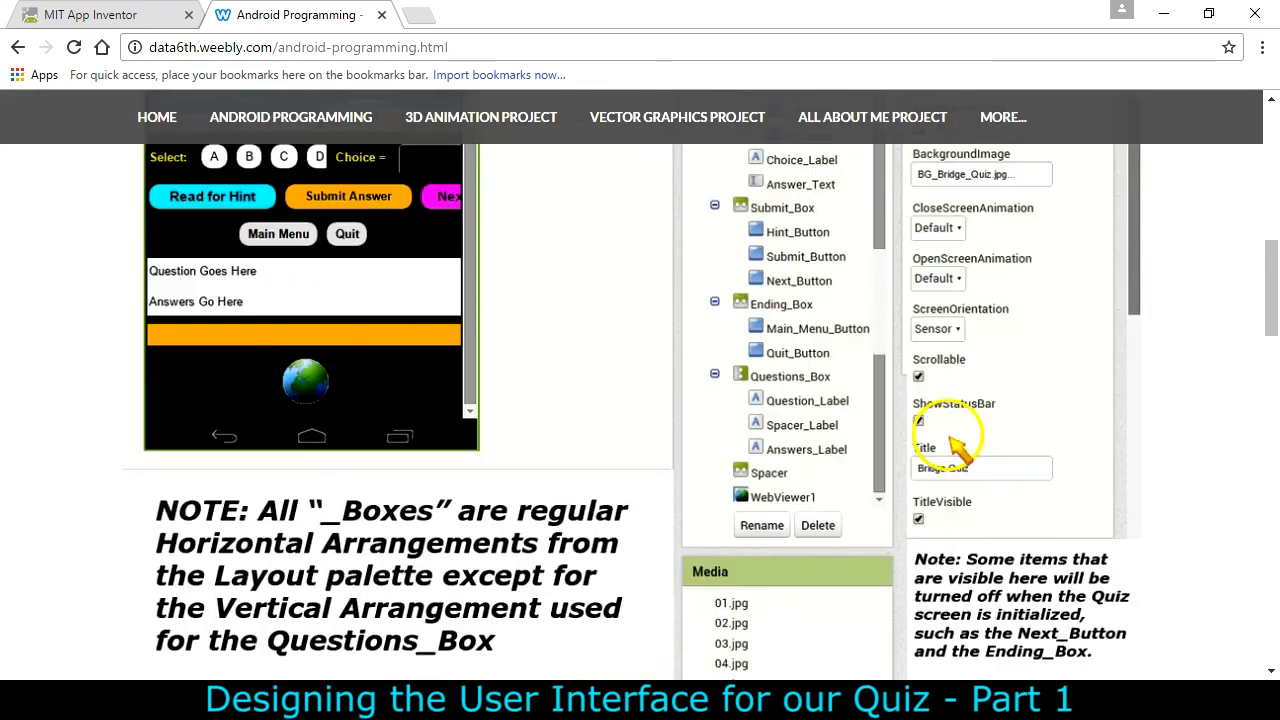
pyautogui.scroll(1, 952, 440)
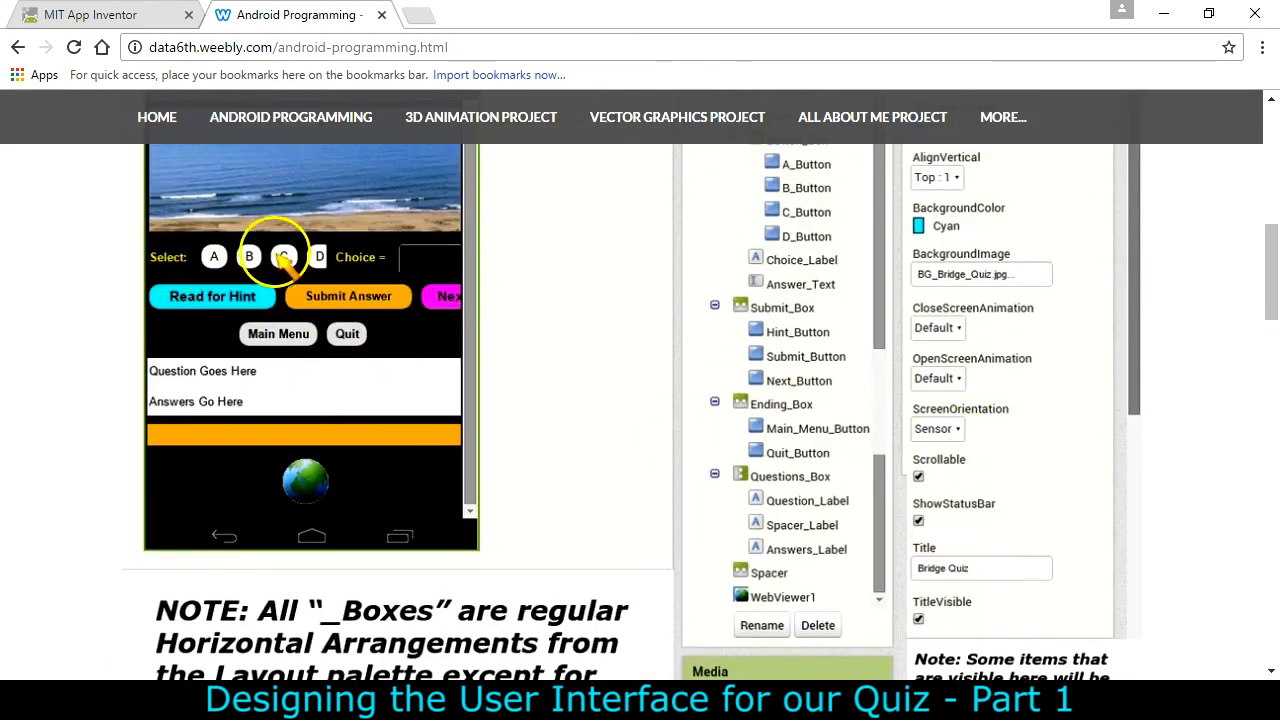
pyautogui.scroll(1, 610, 365)
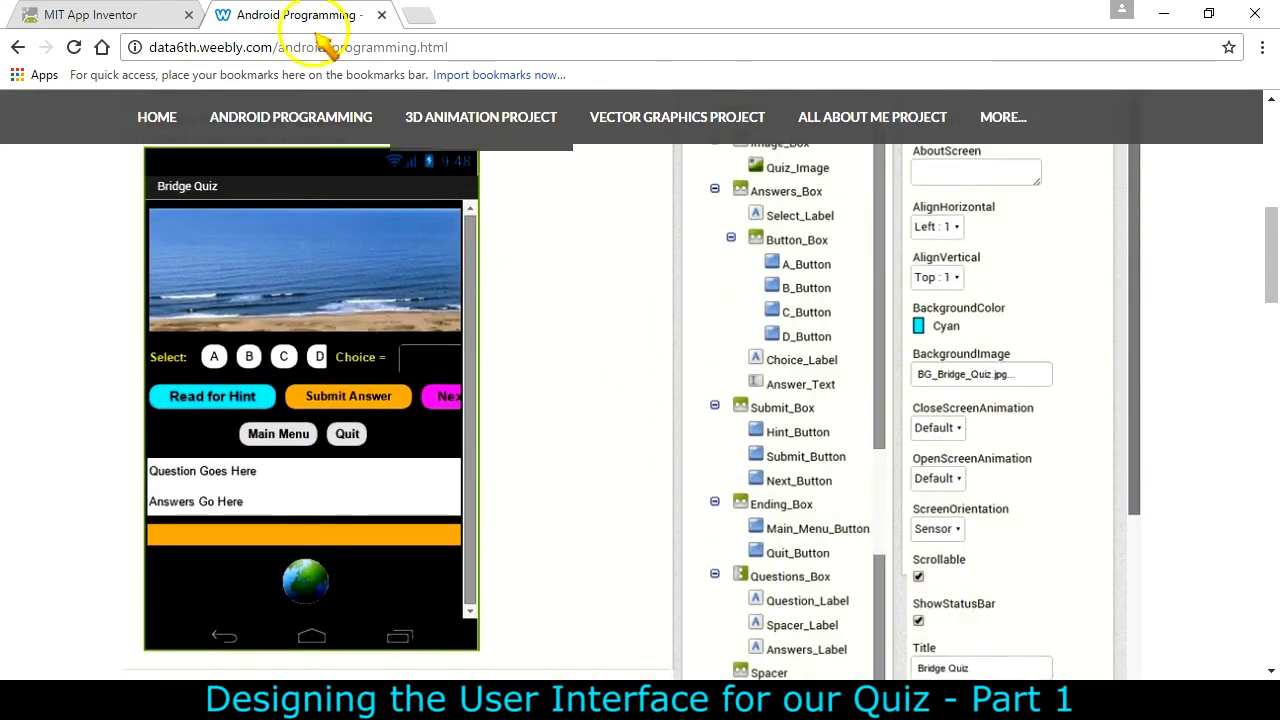
pyautogui.click(50, 14)
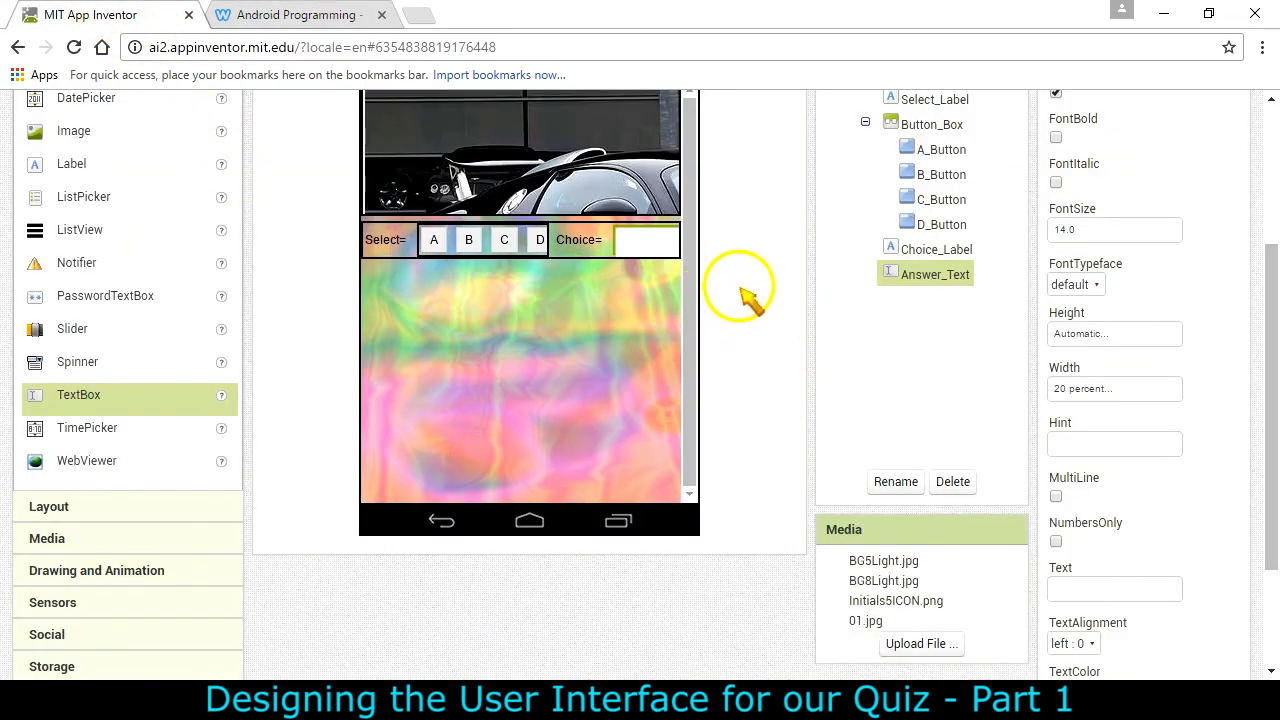
pyautogui.scroll(2, 740, 290)
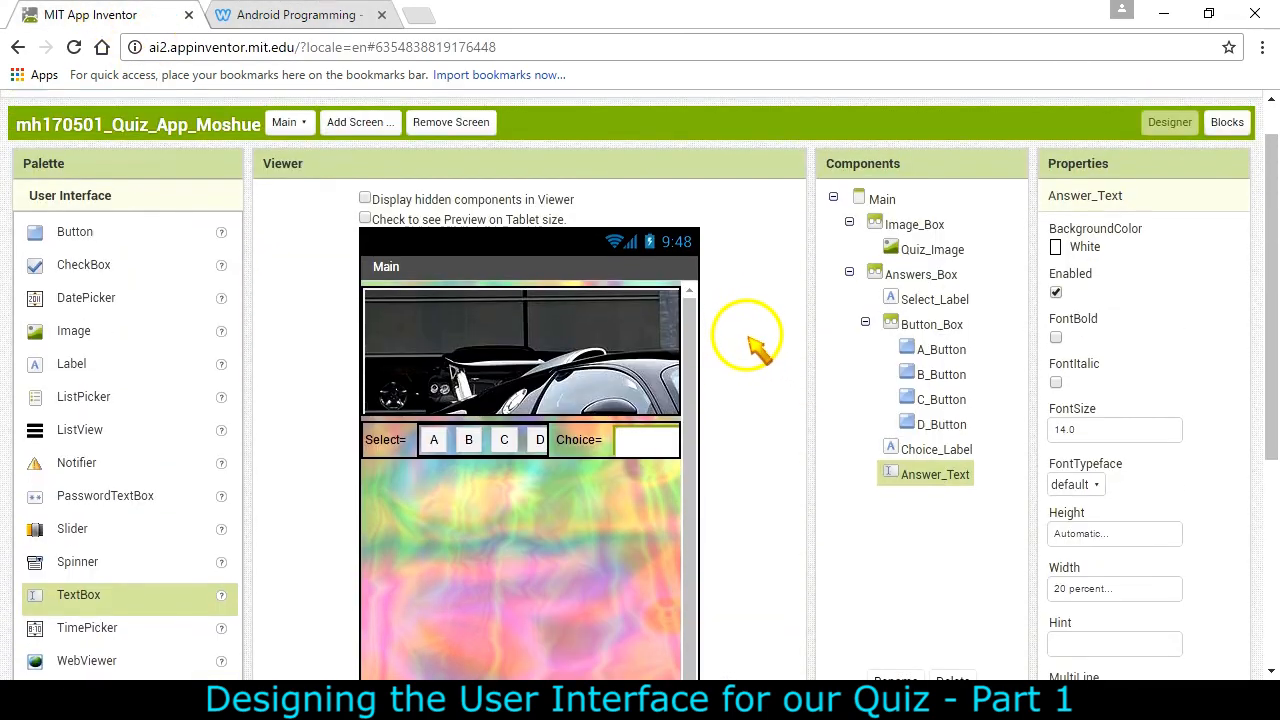
# - Review the Android Programming page's remaining components from Submit_Box onward, the element descriptions and the properties slideshow
pyautogui.click(305, 16)
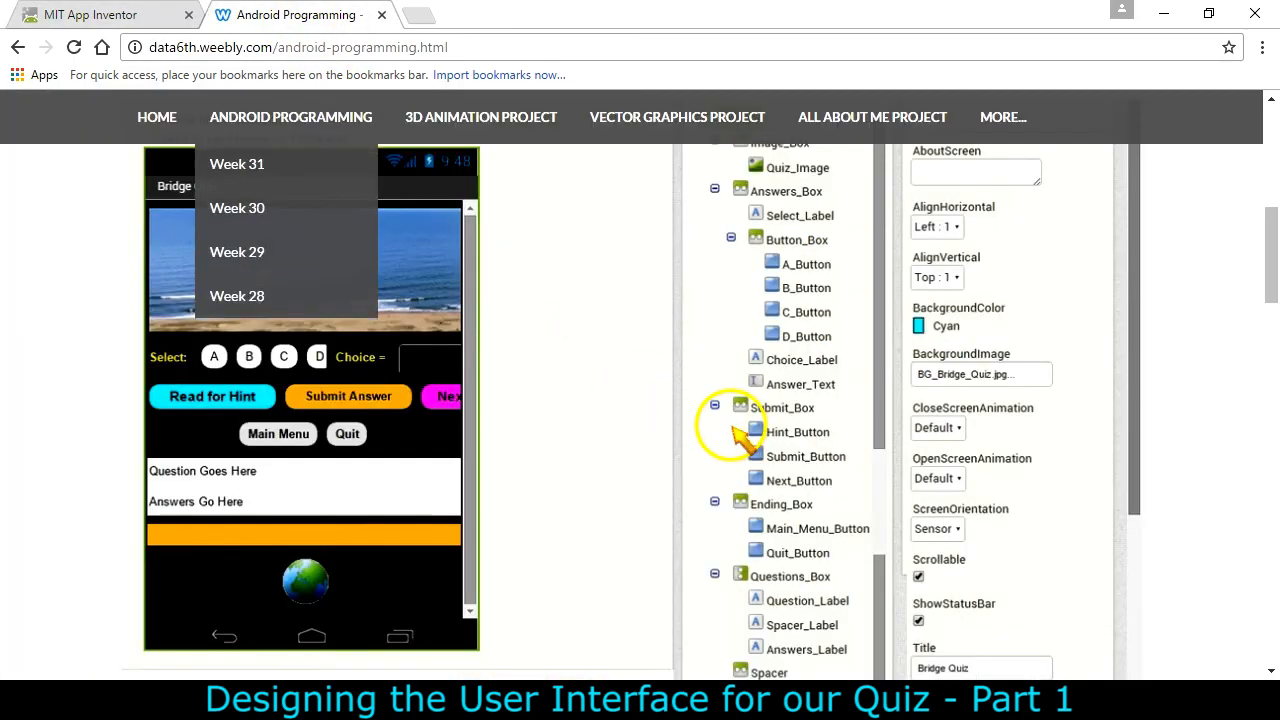
pyautogui.scroll(-6, 730, 420)
pyautogui.scroll(-10, 730, 430)
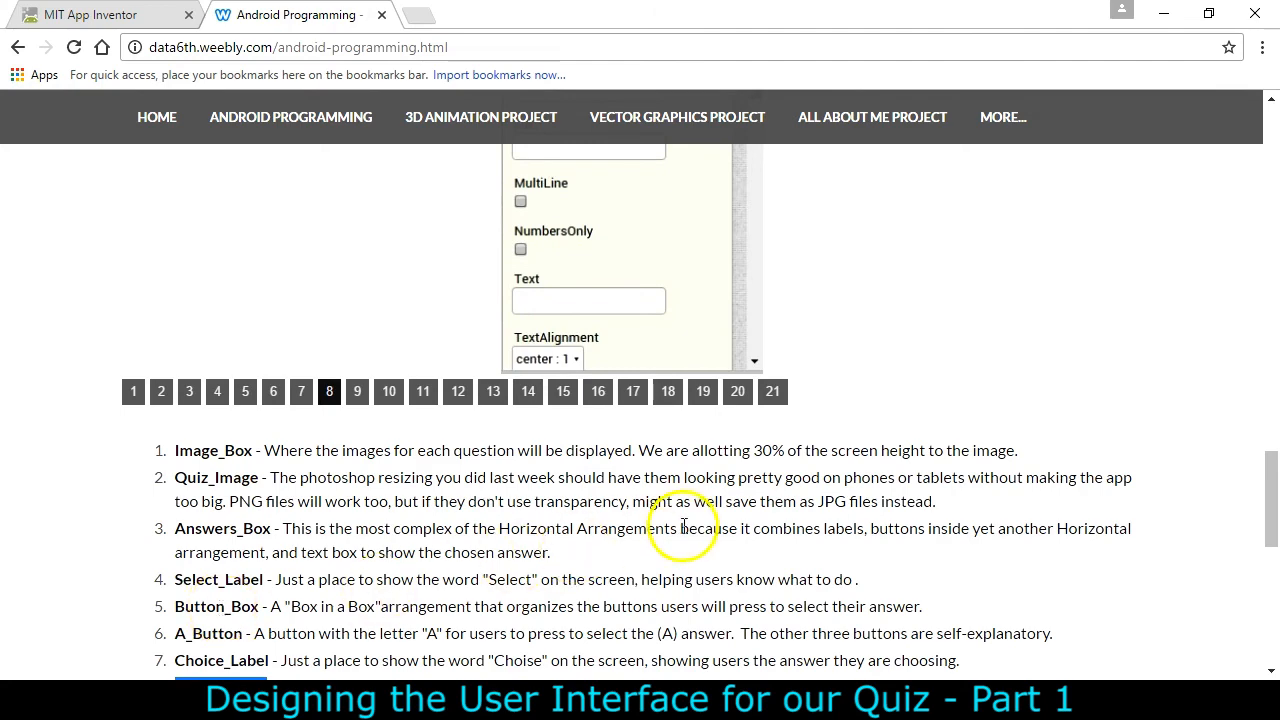
pyautogui.scroll(4, 910, 420)
pyautogui.scroll(5, 915, 422)
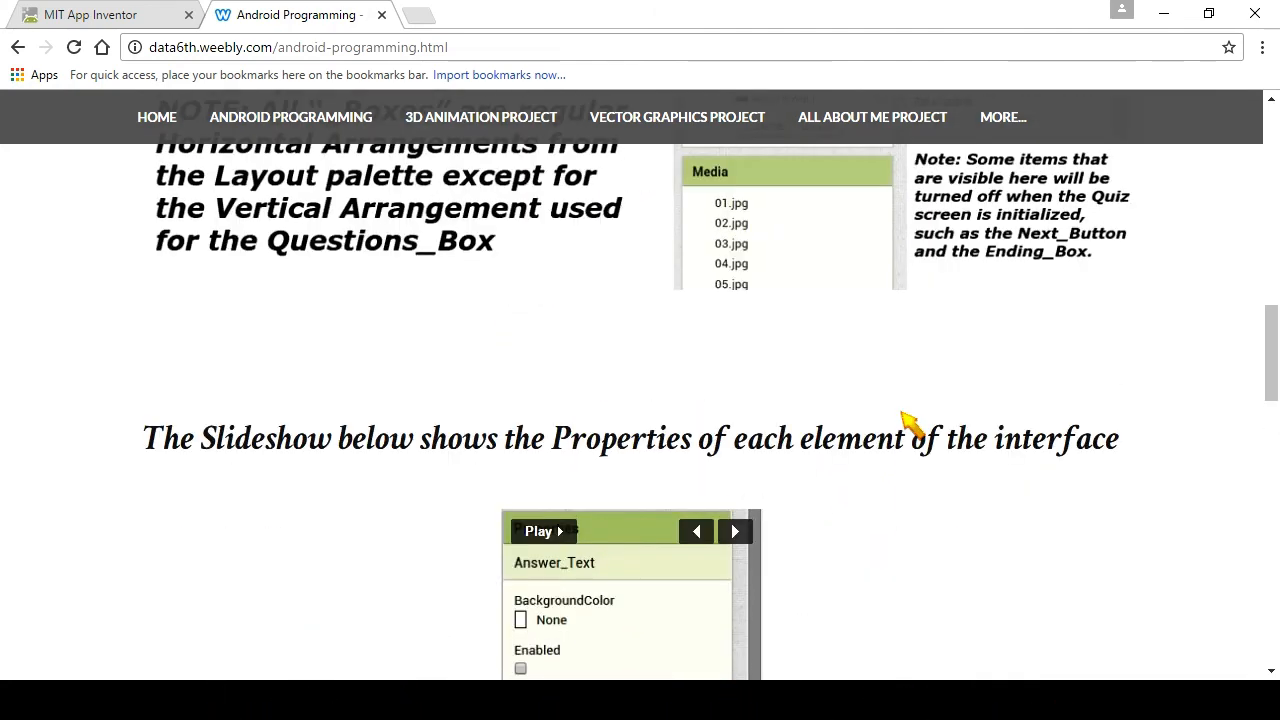
pyautogui.scroll(1, 902, 412)
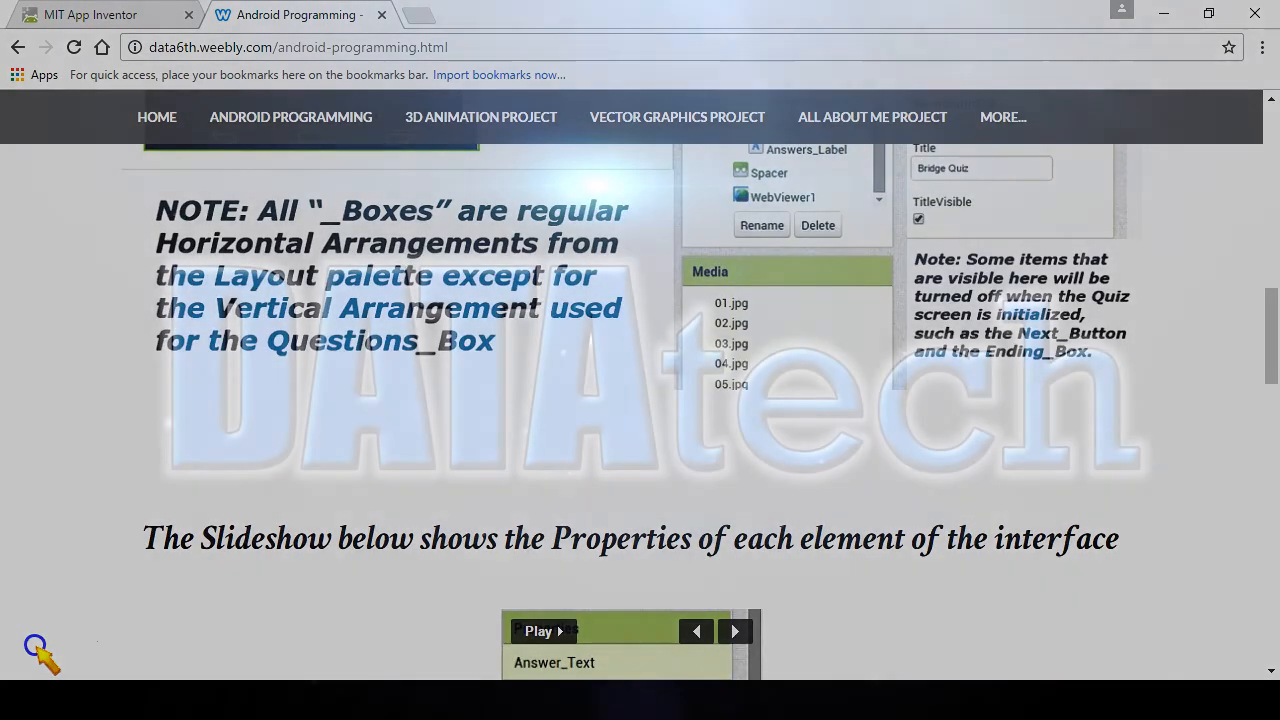